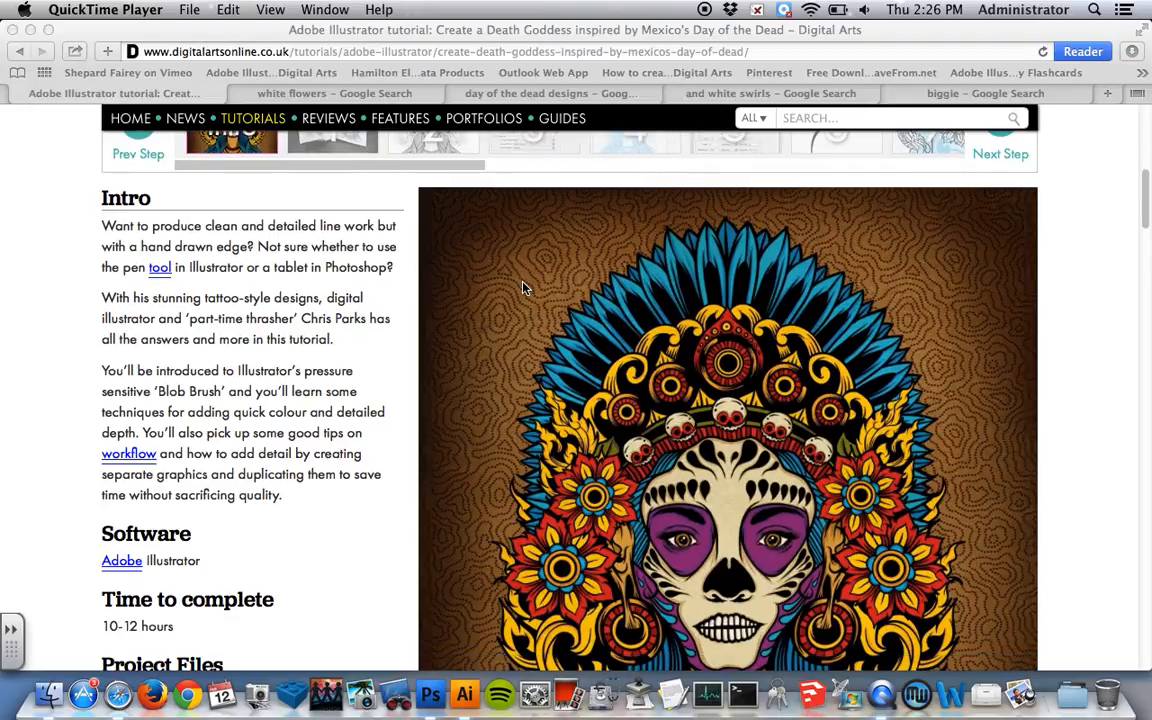
Look over the Death Goddess tutorial artwork, move the browser window aside, and open the Graphic Arts shared drive in Finder.
{"action": "scroll", "coordinate": [522, 288], "scroll_direction": "down", "scroll_amount": 1}
{"action": "scroll", "coordinate": [763, 387], "scroll_direction": "down", "scroll_amount": 3}
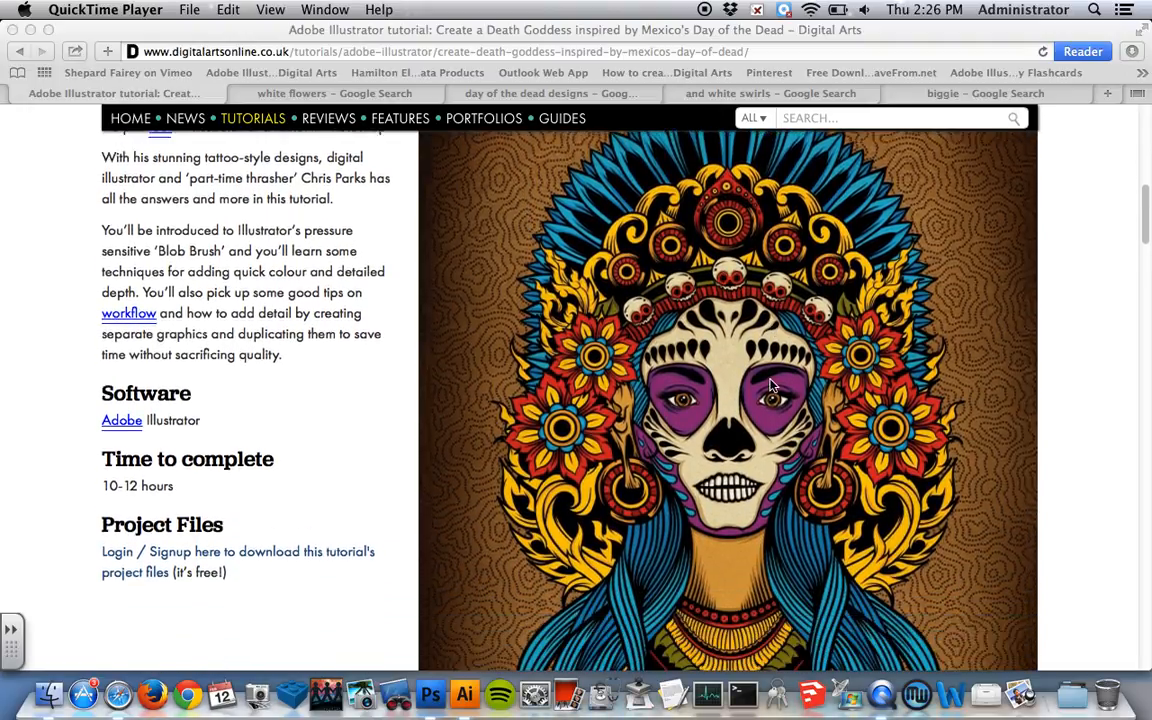
{"action": "left_click_drag", "start_coordinate": [607, 31], "coordinate": [259, 428]}
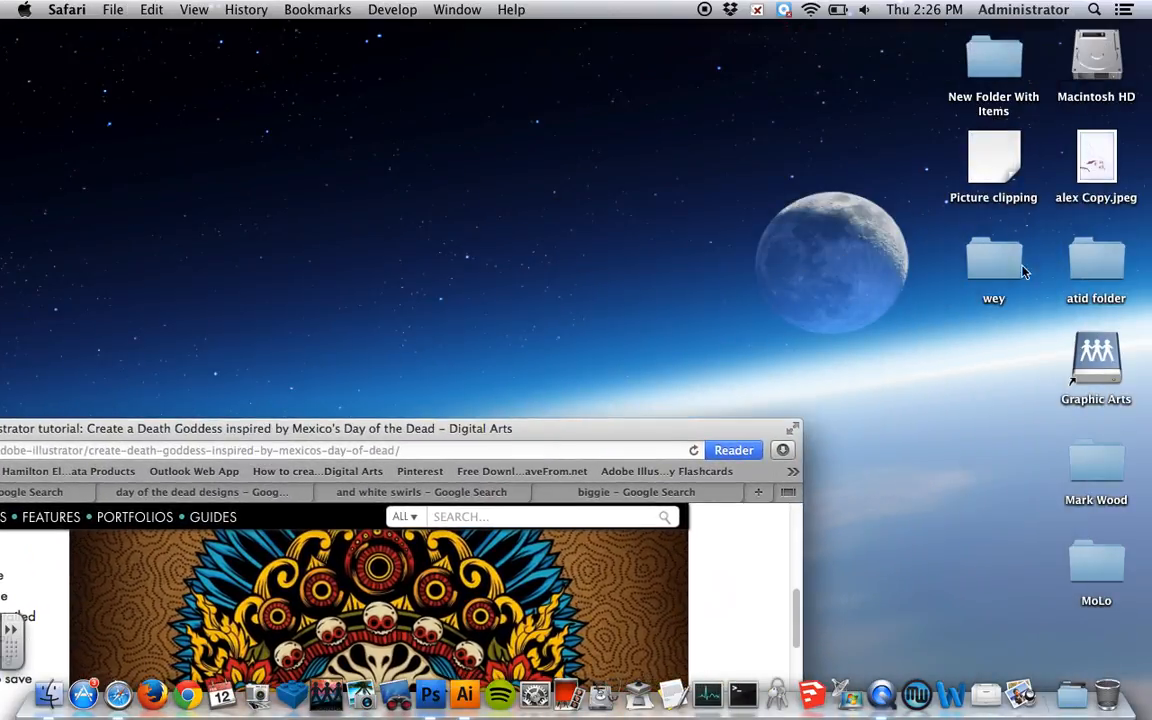
{"action": "left_click", "coordinate": [1095, 352]}
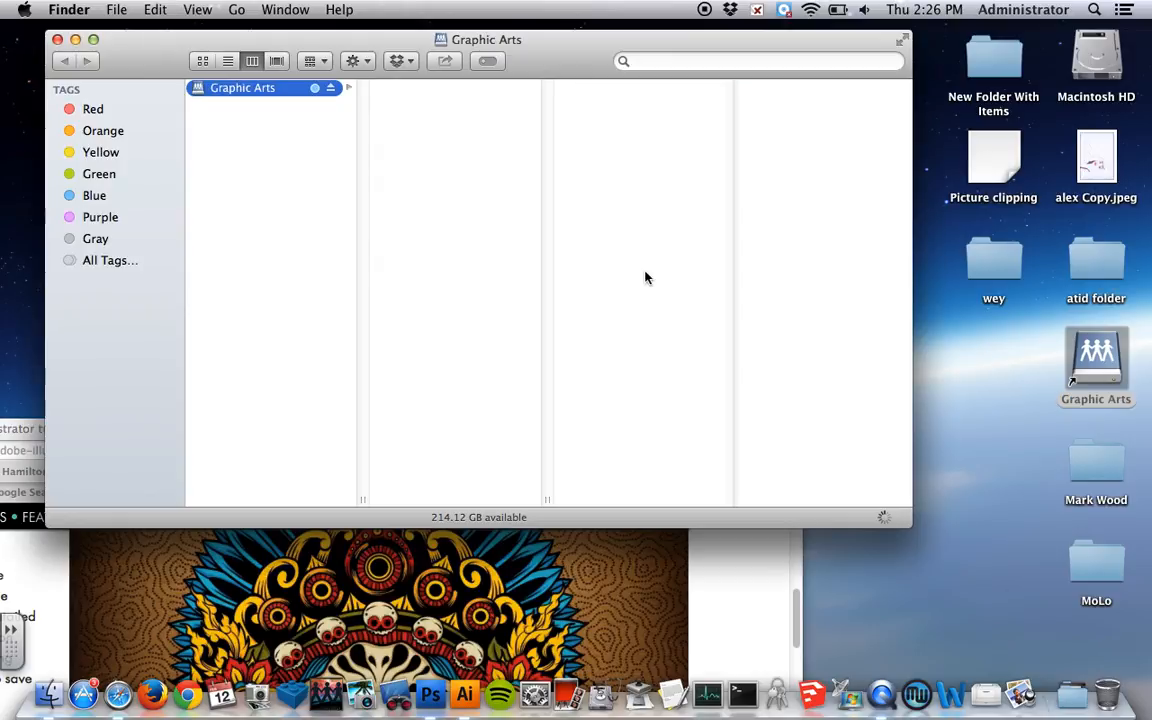
Go through the teacher's folder, Classes 2014-15 and P.6 day 1 and 2 to the student's graphics 2 folder.
{"action": "left_click", "coordinate": [528, 200]}
{"action": "left_click", "coordinate": [618, 92]}
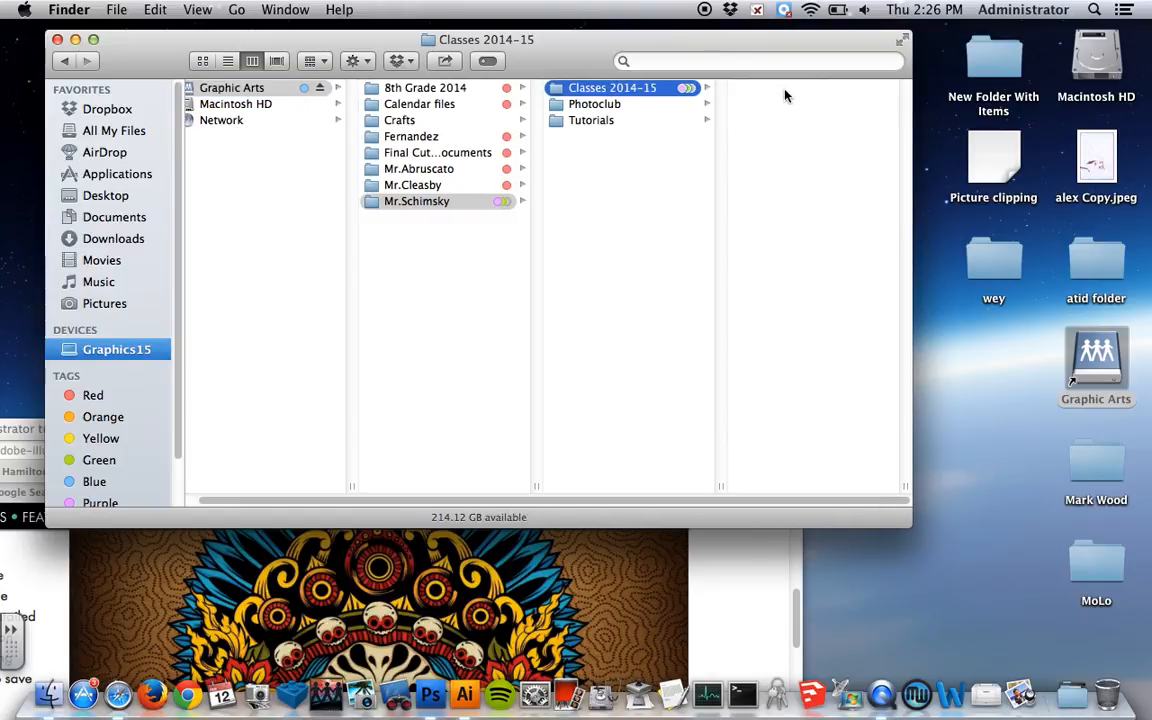
{"action": "left_click", "coordinate": [772, 122]}
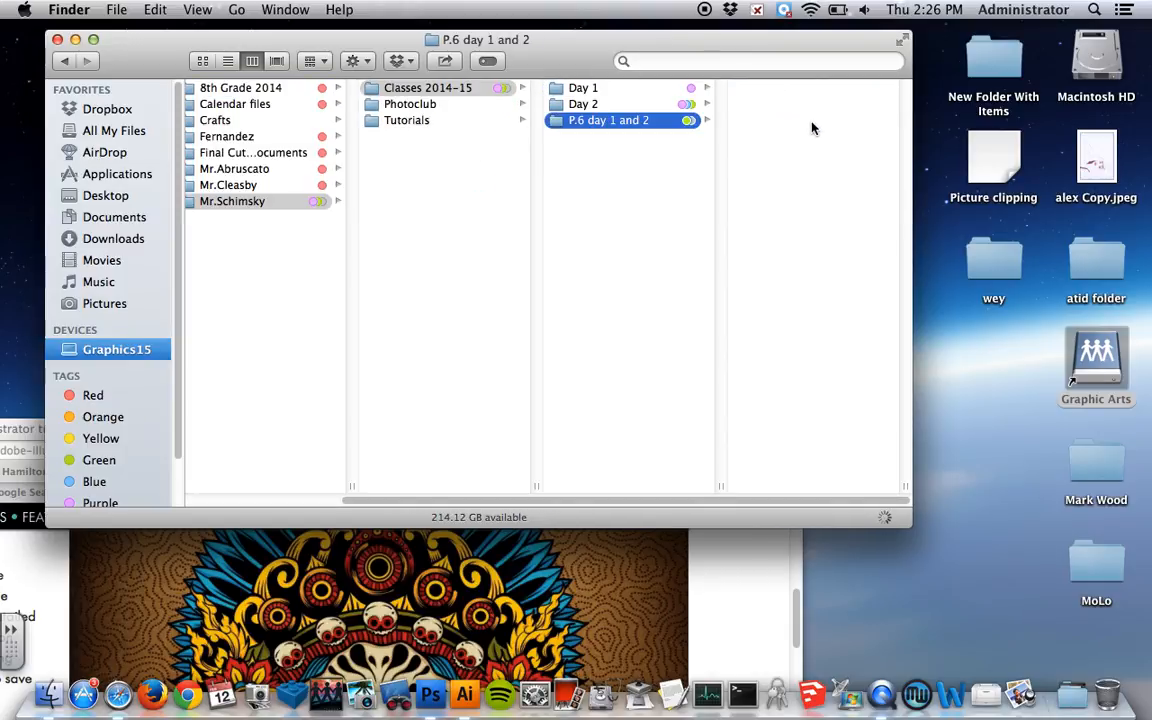
{"action": "left_click", "coordinate": [778, 92]}
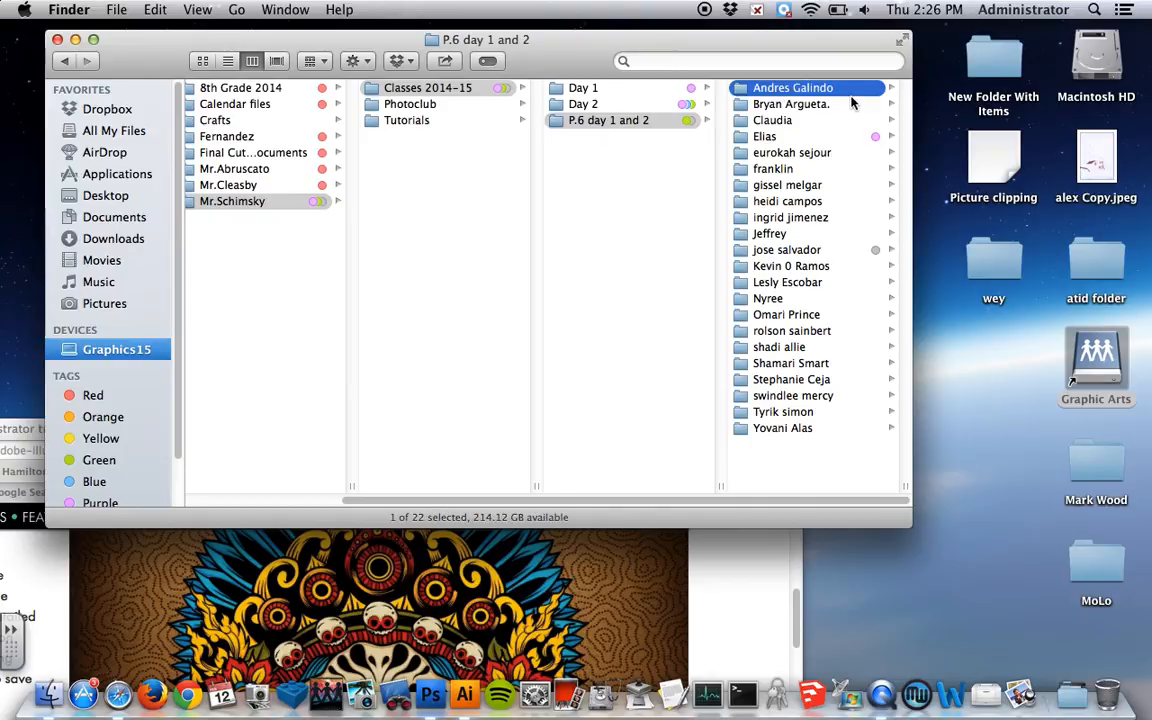
{"action": "left_click", "coordinate": [797, 106]}
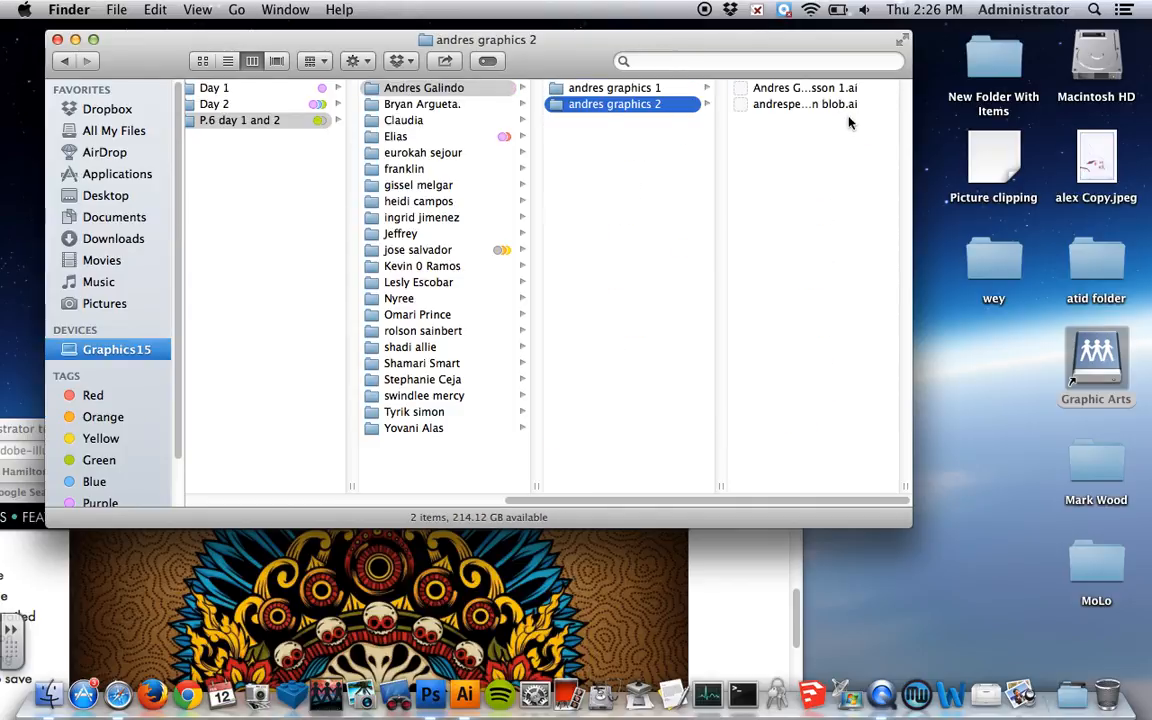
Create a subfolder in the student's graphics 2 folder, named with the student's first name followed by "pics for dod".
{"action": "right_click", "coordinate": [772, 168]}
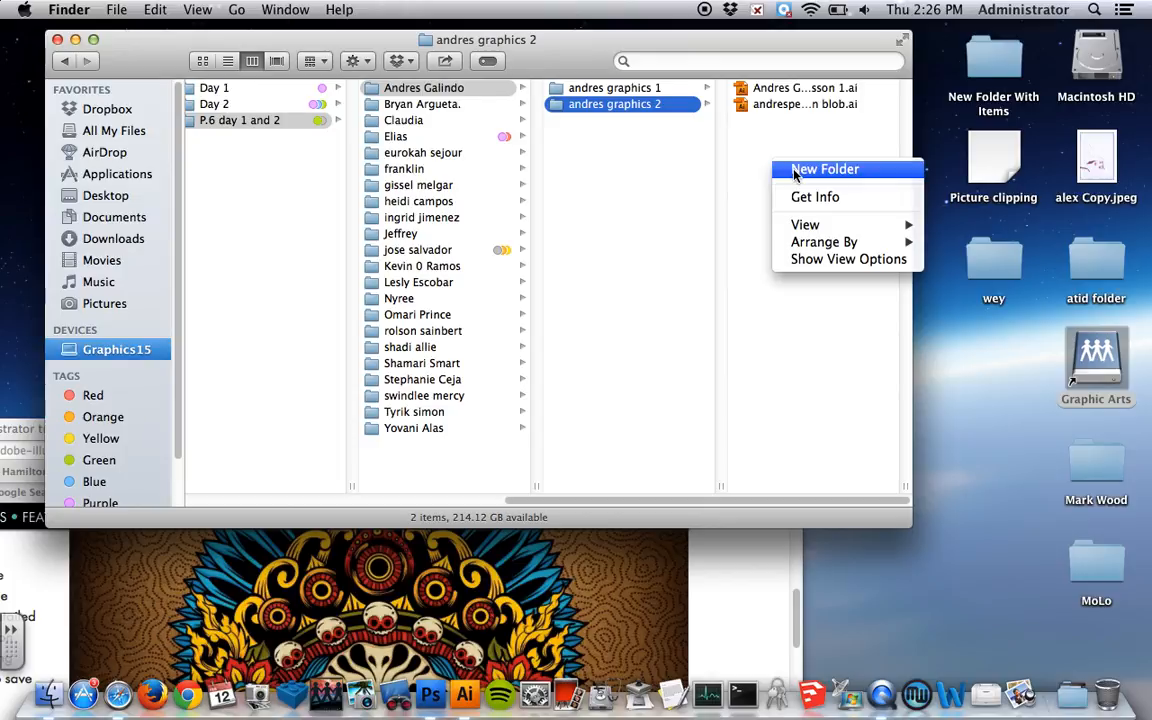
{"action": "left_click", "coordinate": [795, 170]}
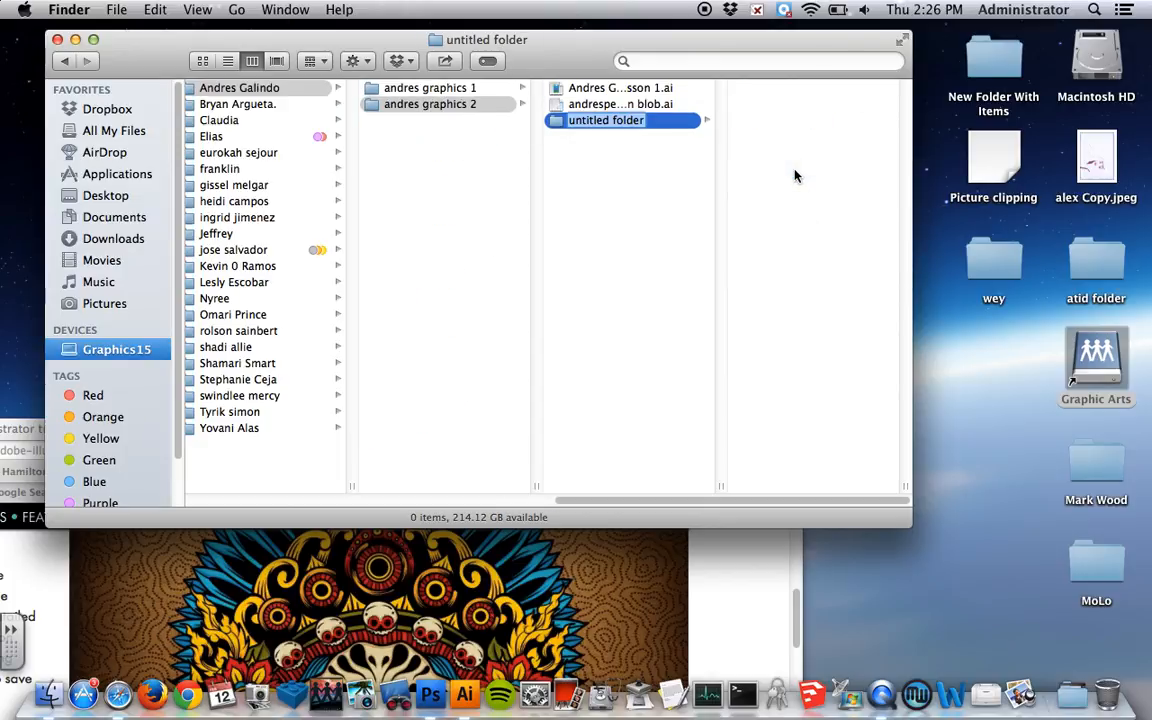
{"action": "type", "text": "andre pics for dod"}
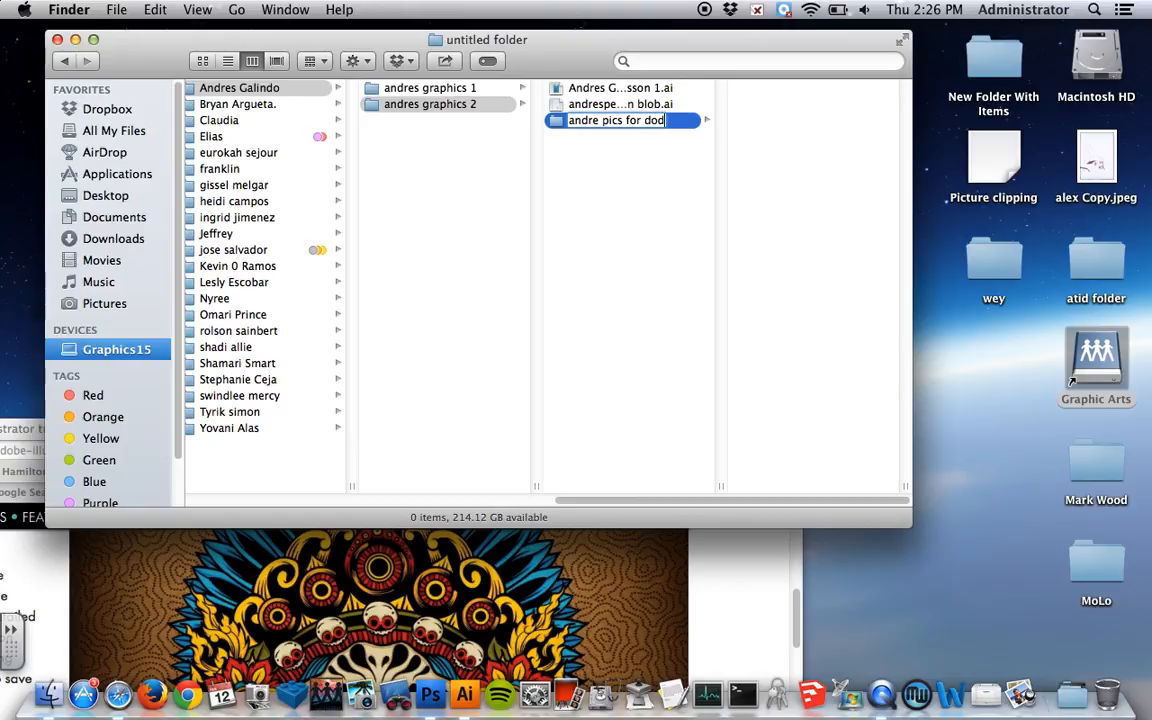
{"action": "key", "text": "Return"}
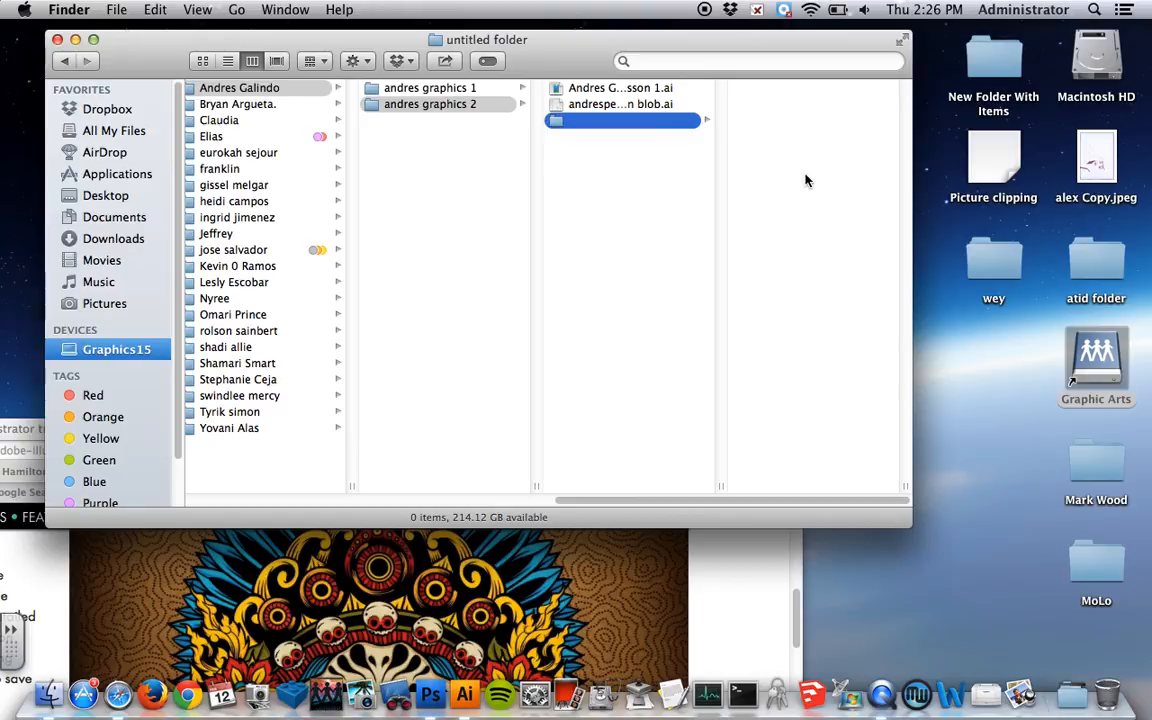
Switch back to Safari, restore its window position, and show the black and white flowers image search with its query selected.
{"action": "left_click", "coordinate": [22, 437]}
{"action": "double_click", "coordinate": [22, 437]}
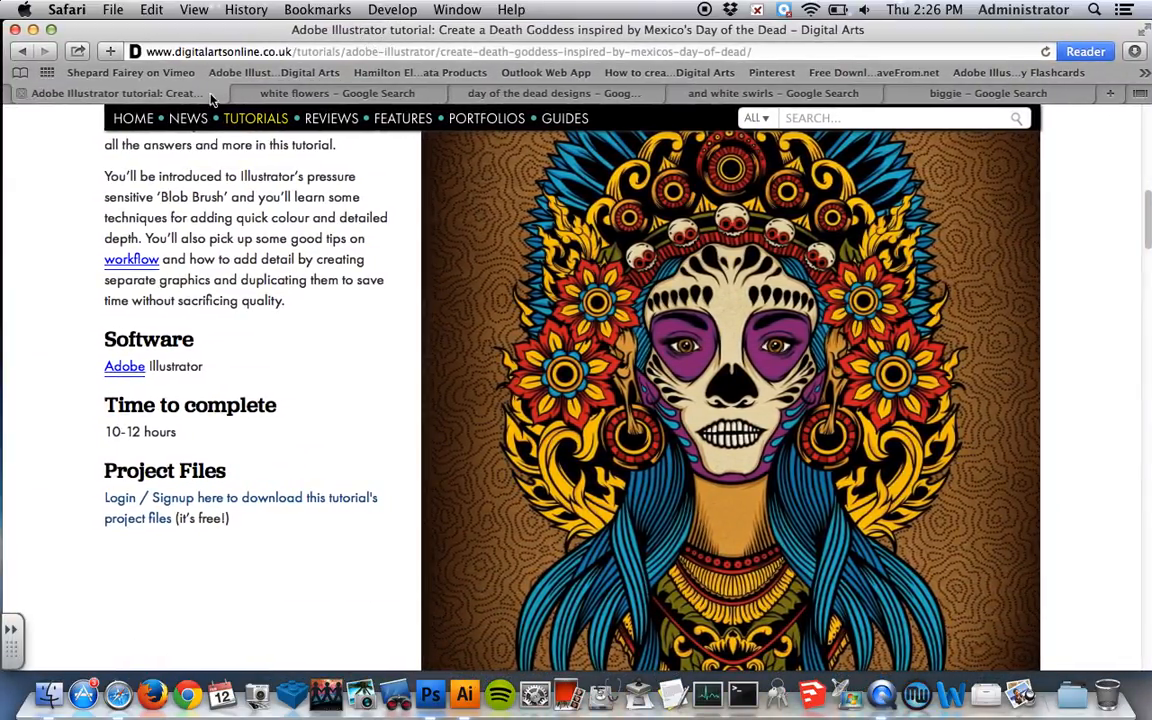
{"action": "left_click", "coordinate": [268, 93]}
{"action": "left_click", "coordinate": [301, 133]}
{"action": "left_click_drag", "start_coordinate": [301, 133], "coordinate": [116, 139]}
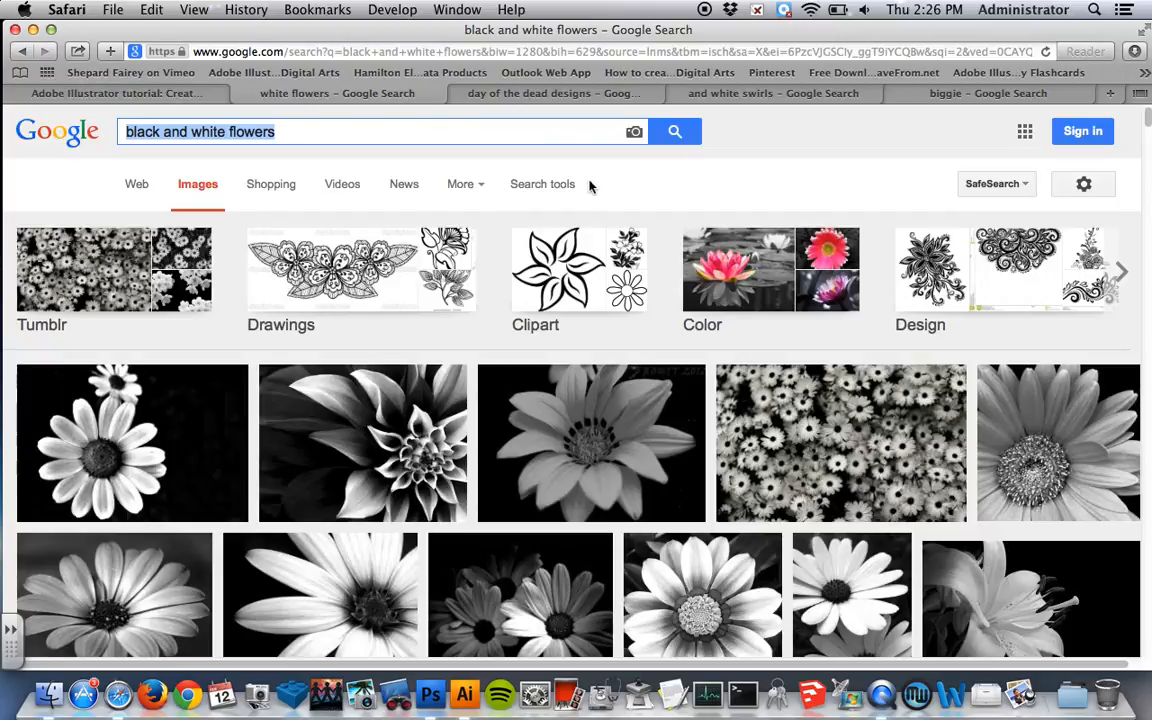
Filter the black and white flowers images to sizes larger than 800×600.
{"action": "left_click", "coordinate": [548, 188]}
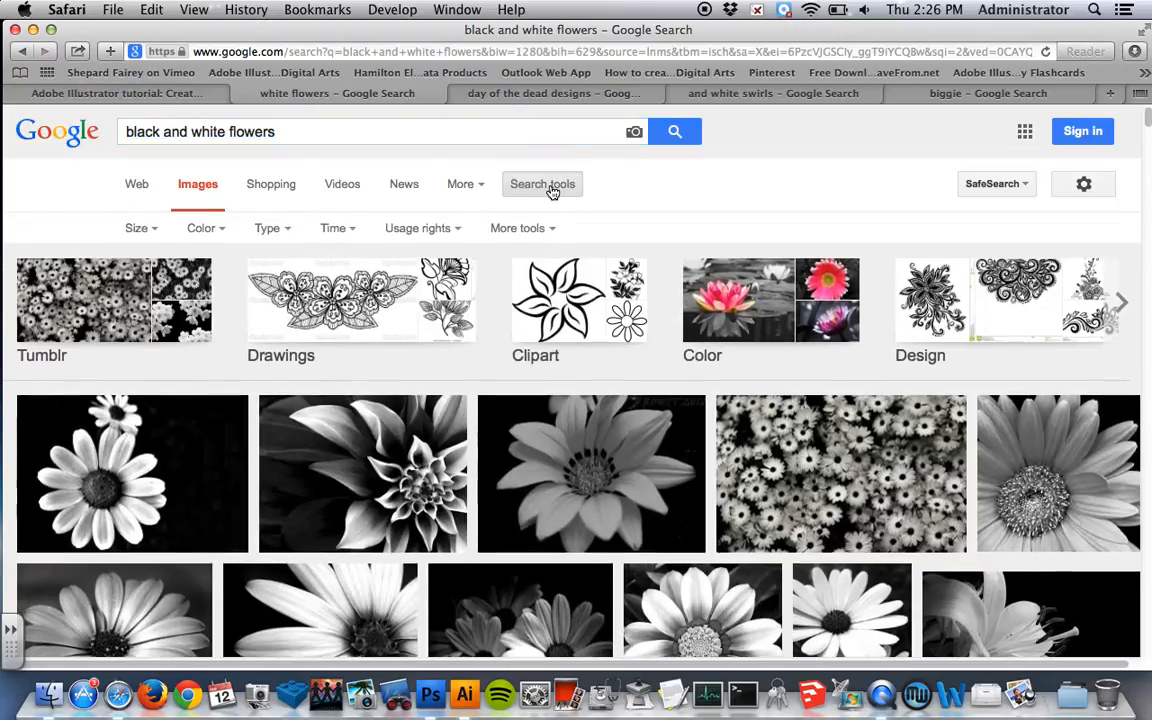
{"action": "left_click", "coordinate": [140, 228]}
{"action": "mouse_move", "coordinate": [165, 363]}
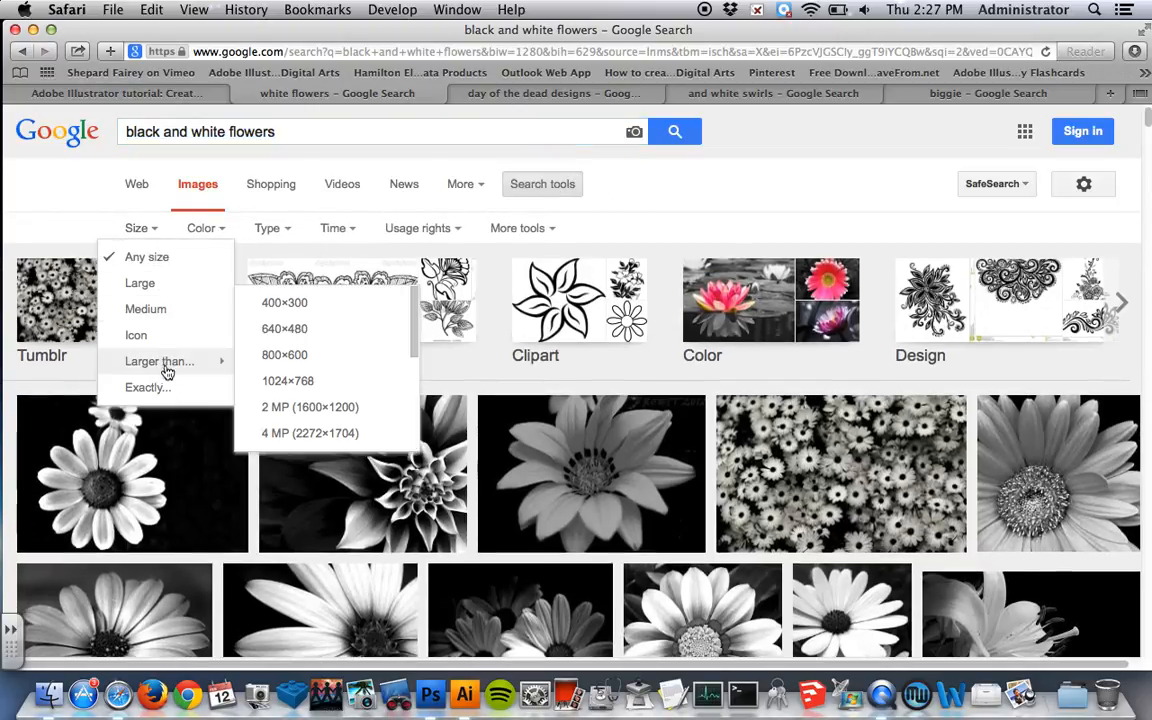
{"action": "left_click", "coordinate": [289, 354]}
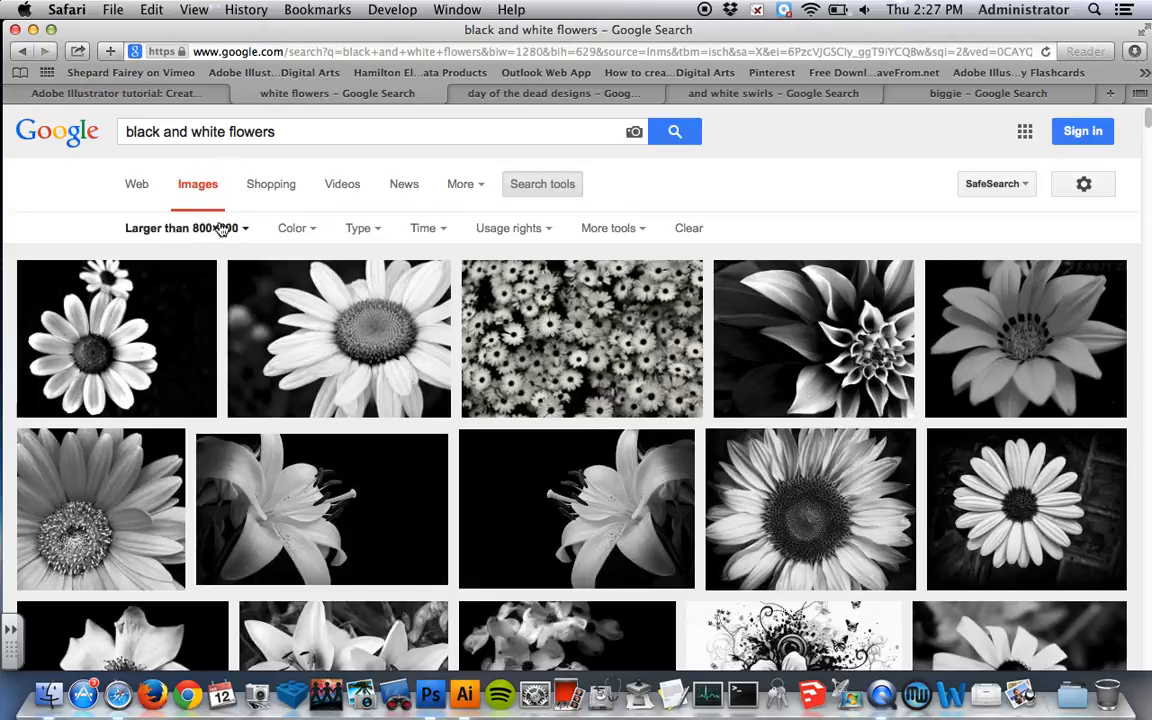
Rerun the black and white flowers search and reset its size filter to any size.
{"action": "left_click", "coordinate": [281, 130]}
{"action": "key", "text": "Return"}
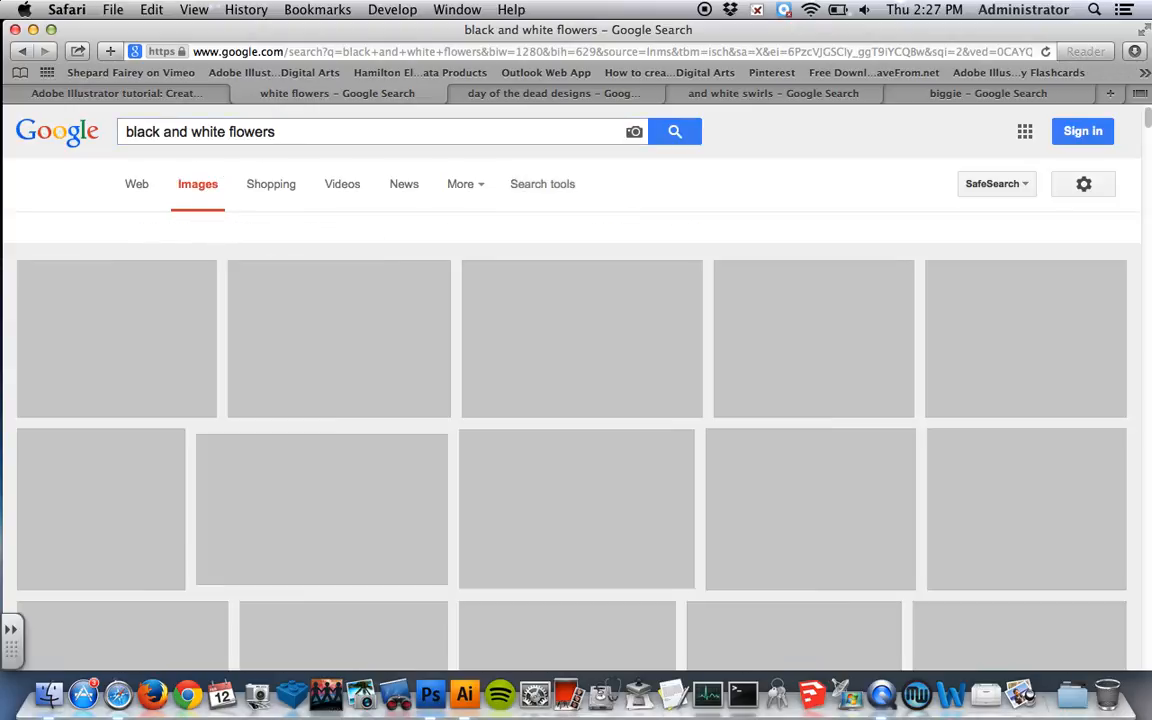
{"action": "left_click", "coordinate": [160, 226]}
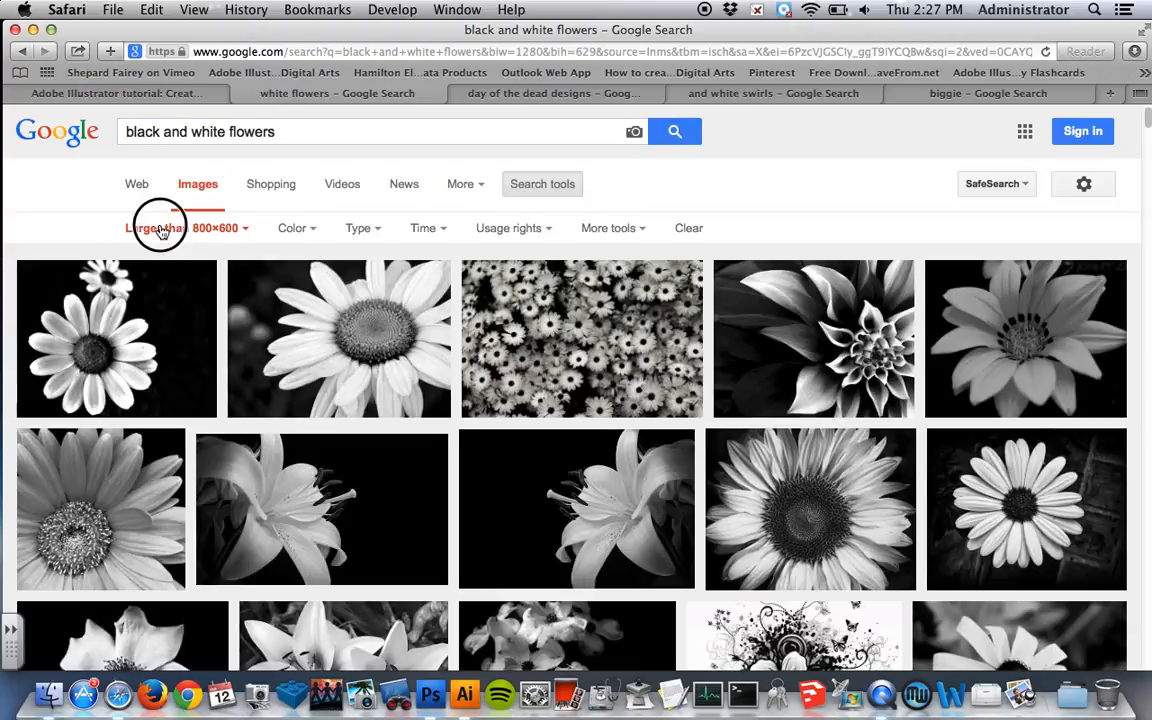
{"action": "left_click", "coordinate": [147, 257]}
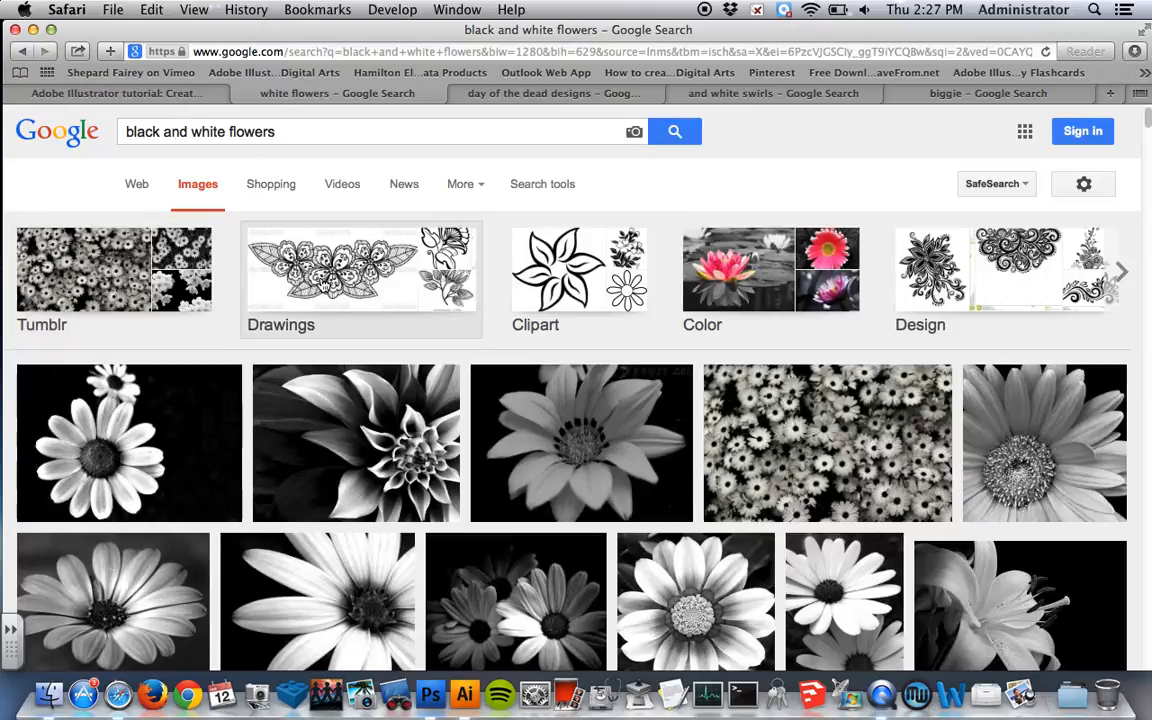
Narrow the flower results to drawings and open the full-size 1331 × 1220 five-petal flower from clipartpanda.com.
{"action": "left_click", "coordinate": [322, 282]}
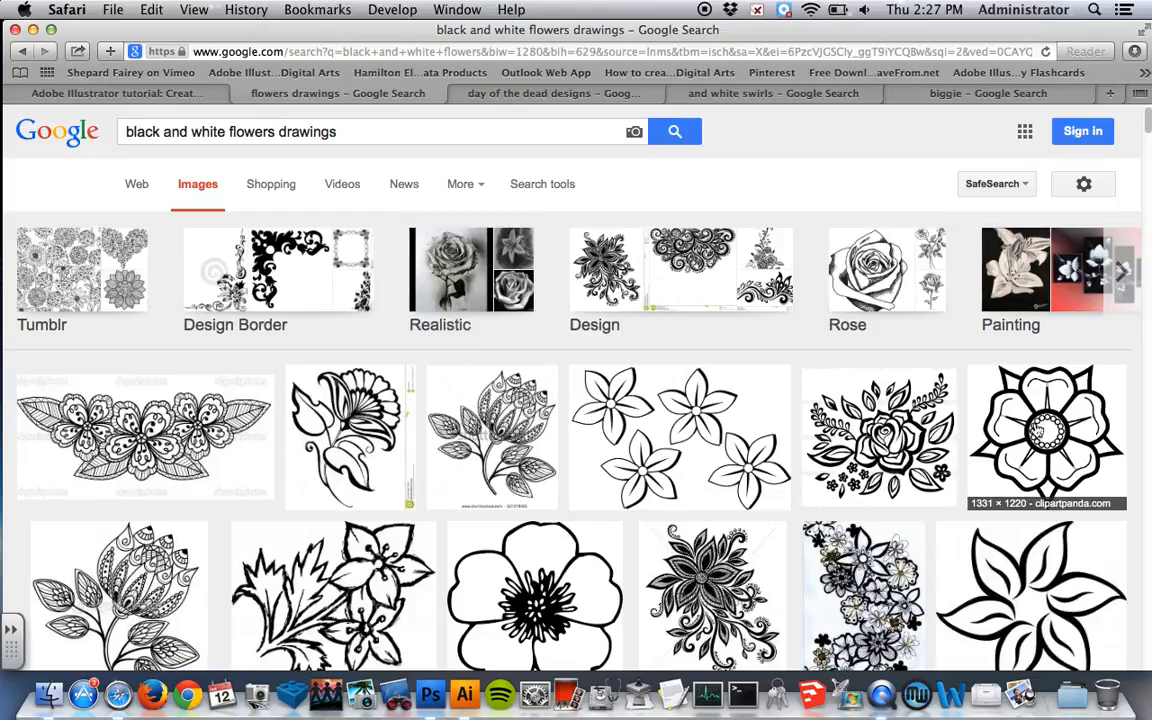
{"action": "left_click", "coordinate": [980, 424]}
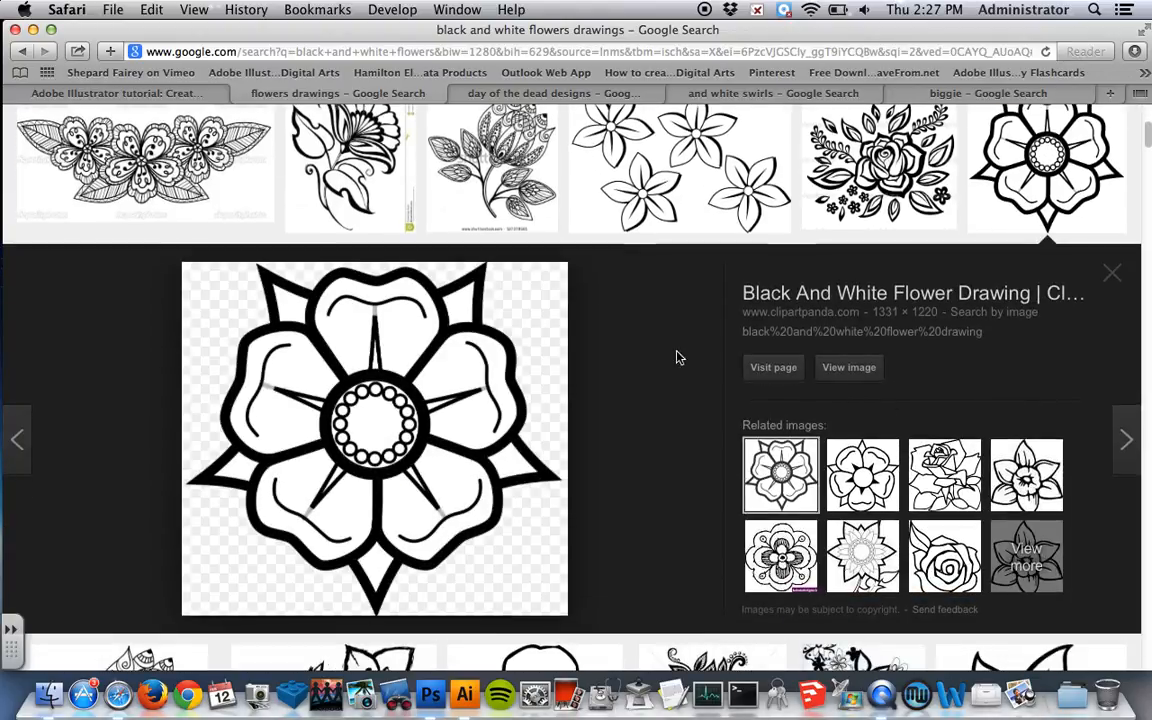
{"action": "left_click", "coordinate": [869, 372]}
Copy the five-petal flower image from the browser into the student's "pics for dod" folder and restore the browser window.
{"action": "left_click_drag", "start_coordinate": [321, 30], "coordinate": [584, 383]}
{"action": "left_click_drag", "start_coordinate": [747, 531], "coordinate": [776, 190]}
{"action": "left_click_drag", "start_coordinate": [698, 381], "coordinate": [337, 8]}
{"action": "left_click", "coordinate": [442, 10]}
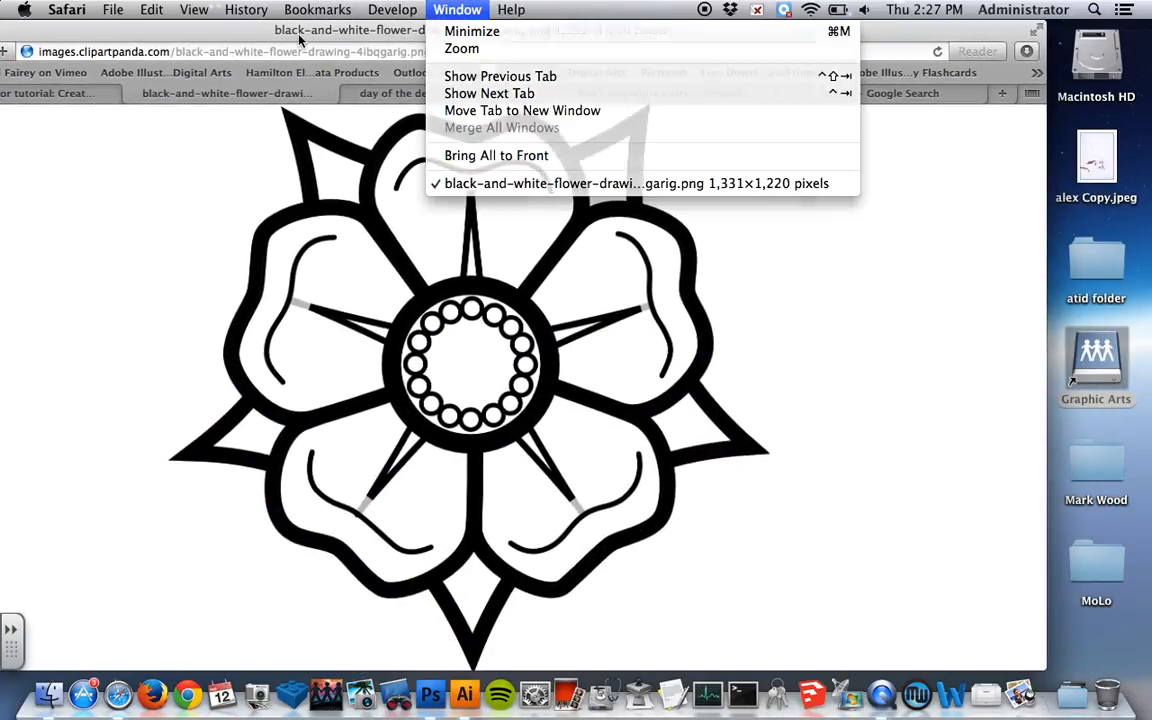
{"action": "left_click", "coordinate": [460, 49]}
Return to the flower drawing results and open the full-size image of the long-stemmed rose with a small heart.
{"action": "left_click", "coordinate": [34, 51]}
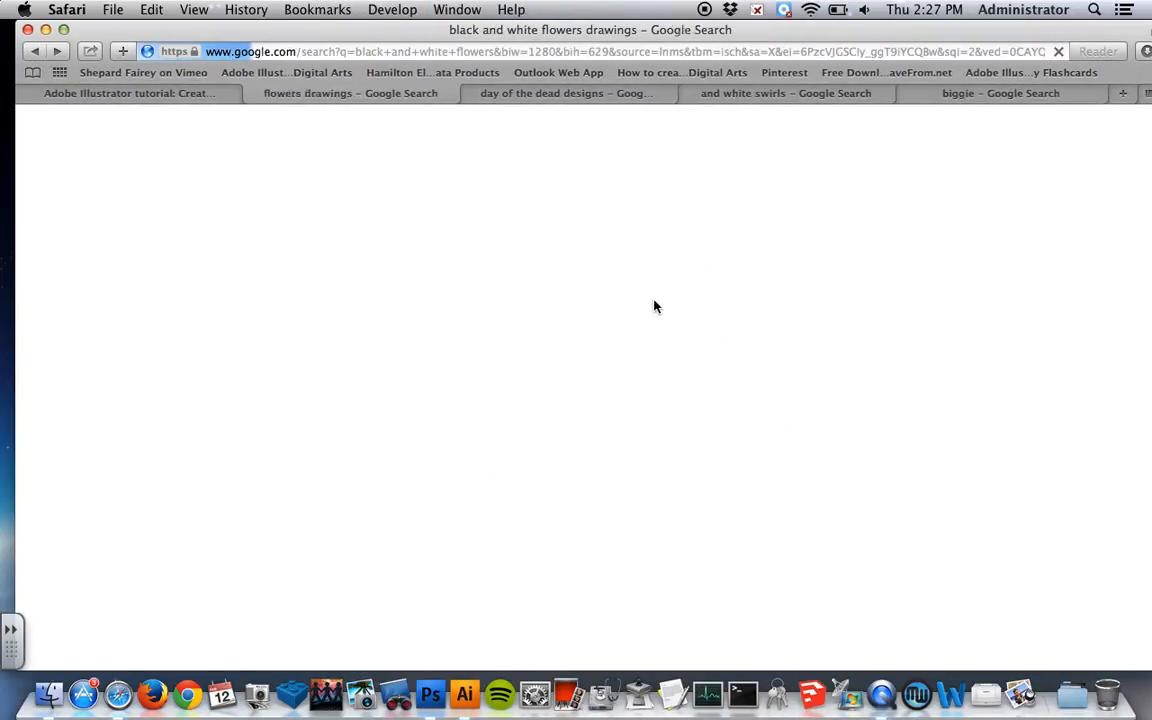
{"action": "scroll", "coordinate": [771, 456], "scroll_direction": "down", "scroll_amount": 4}
{"action": "scroll", "coordinate": [771, 456], "scroll_direction": "down", "scroll_amount": 4}
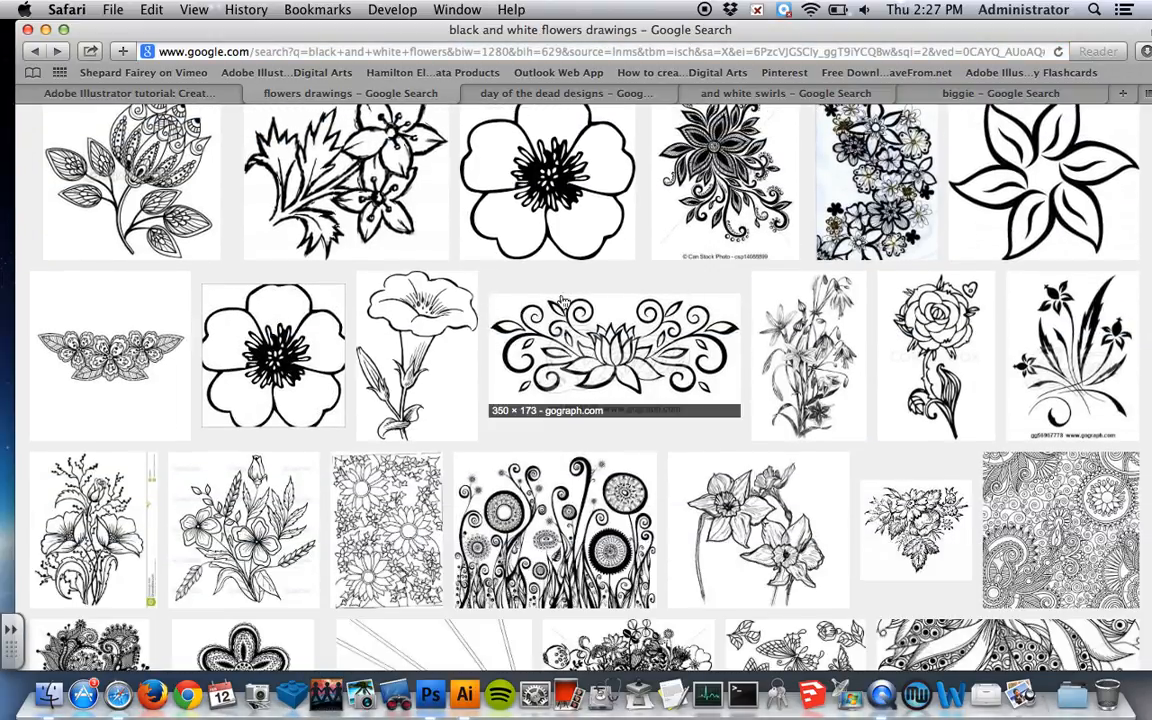
{"action": "scroll", "coordinate": [813, 514], "scroll_direction": "down", "scroll_amount": 5}
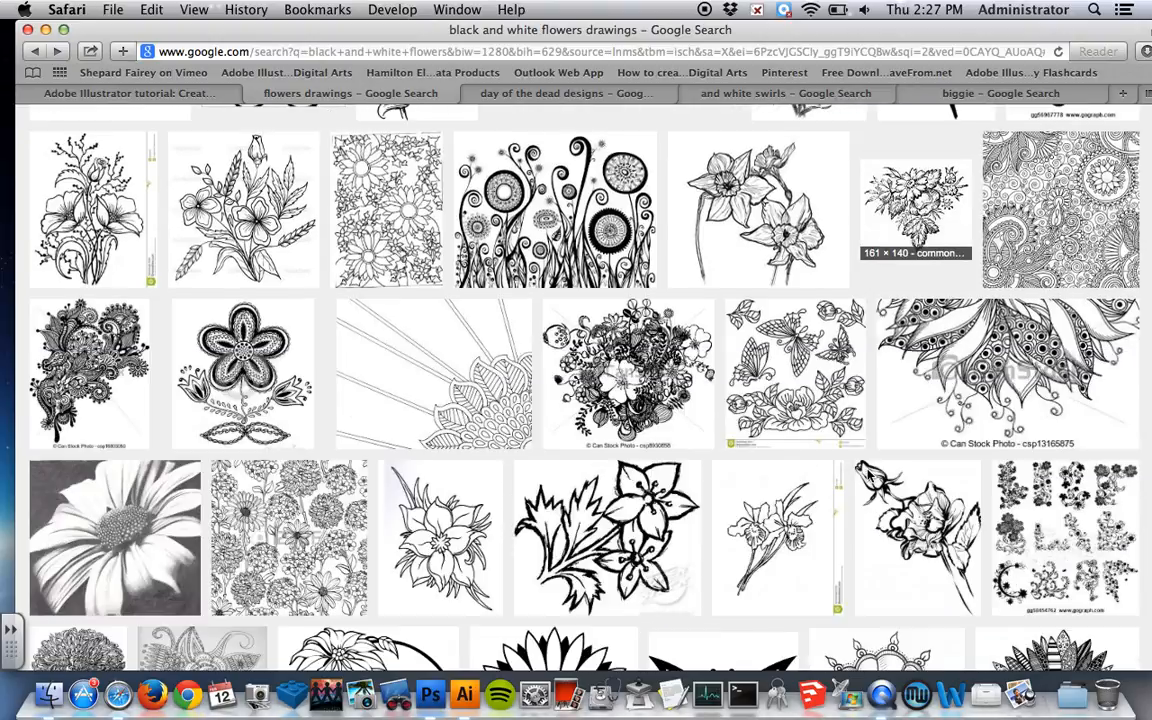
{"action": "scroll", "coordinate": [880, 430], "scroll_direction": "up", "scroll_amount": 7}
{"action": "left_click", "coordinate": [935, 460]}
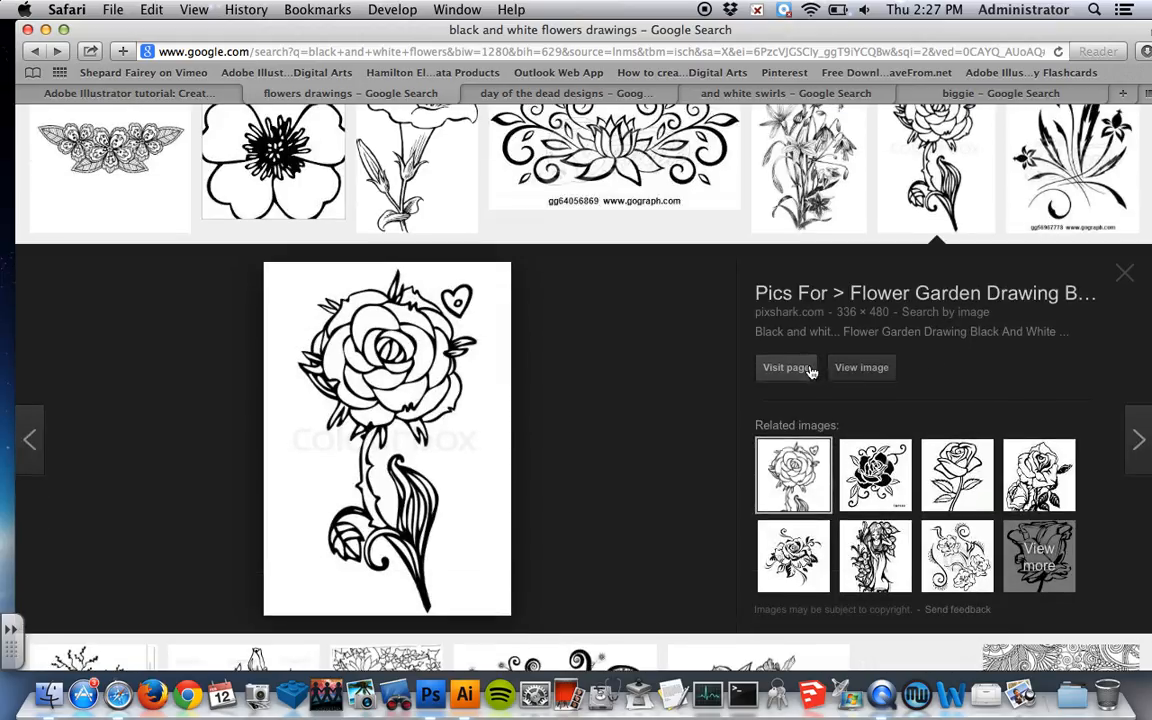
{"action": "left_click", "coordinate": [882, 374]}
Copy the rose image into the student's "pics for dod" folder and close its browser tab.
{"action": "left_click_drag", "start_coordinate": [431, 32], "coordinate": [624, 481]}
{"action": "left_click_drag", "start_coordinate": [755, 598], "coordinate": [620, 206]}
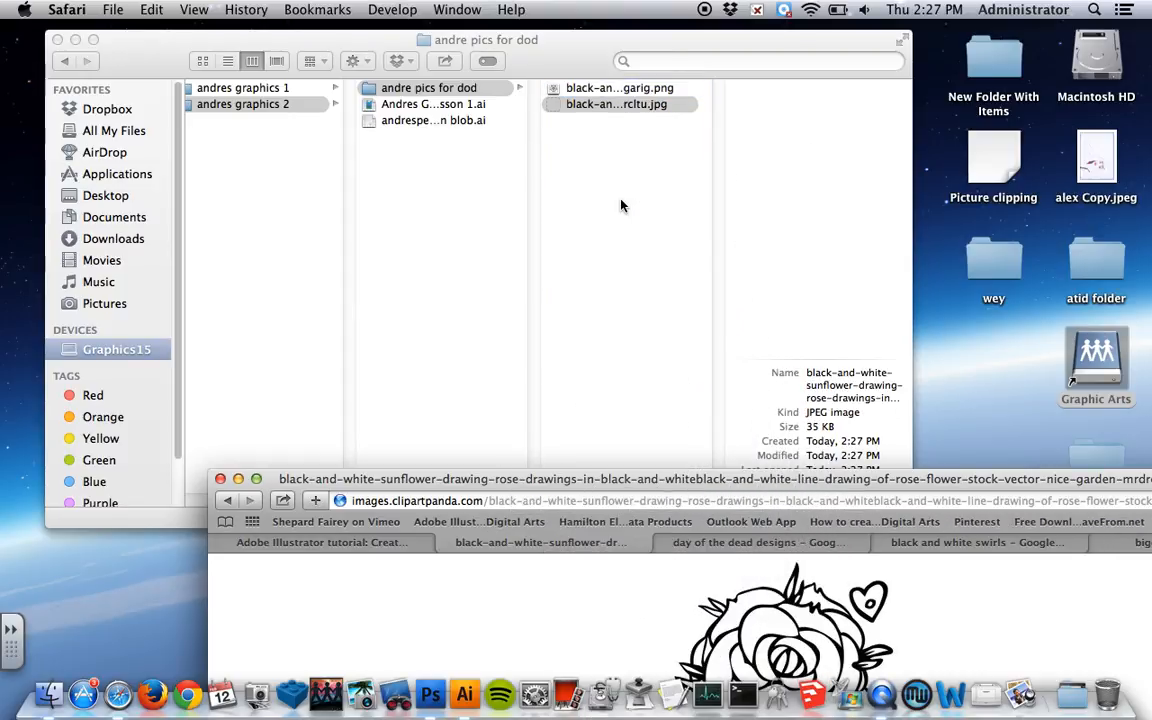
{"action": "double_click", "coordinate": [663, 478]}
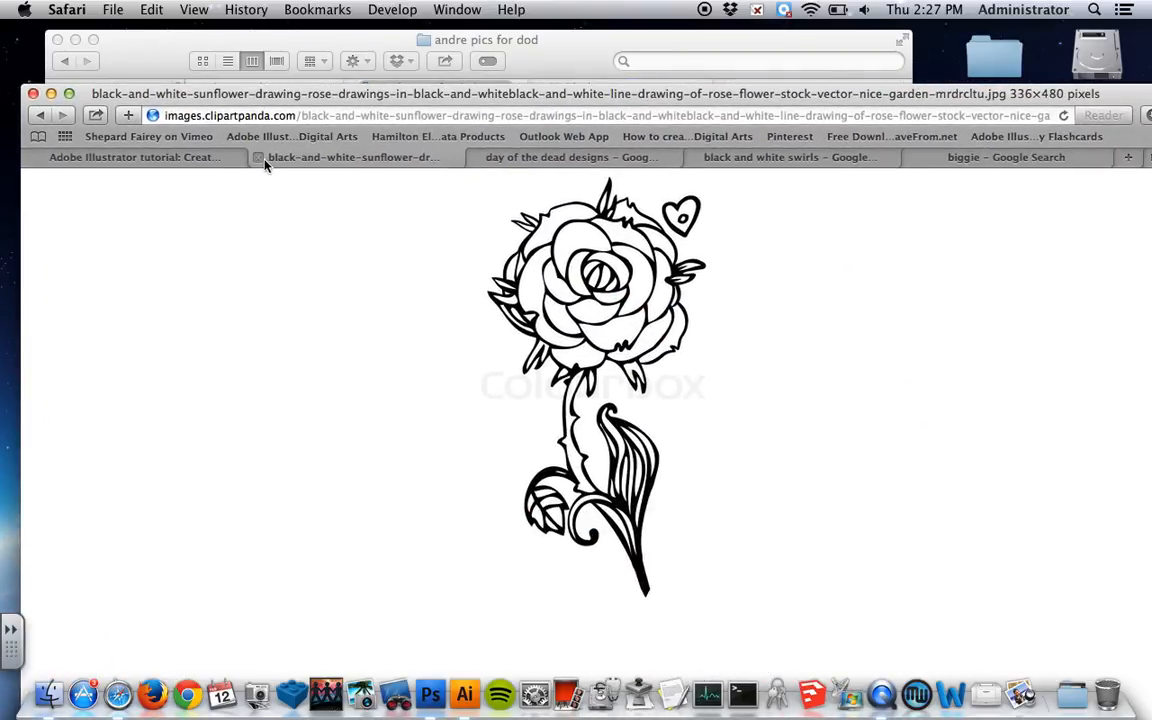
{"action": "key", "text": "super+w"}
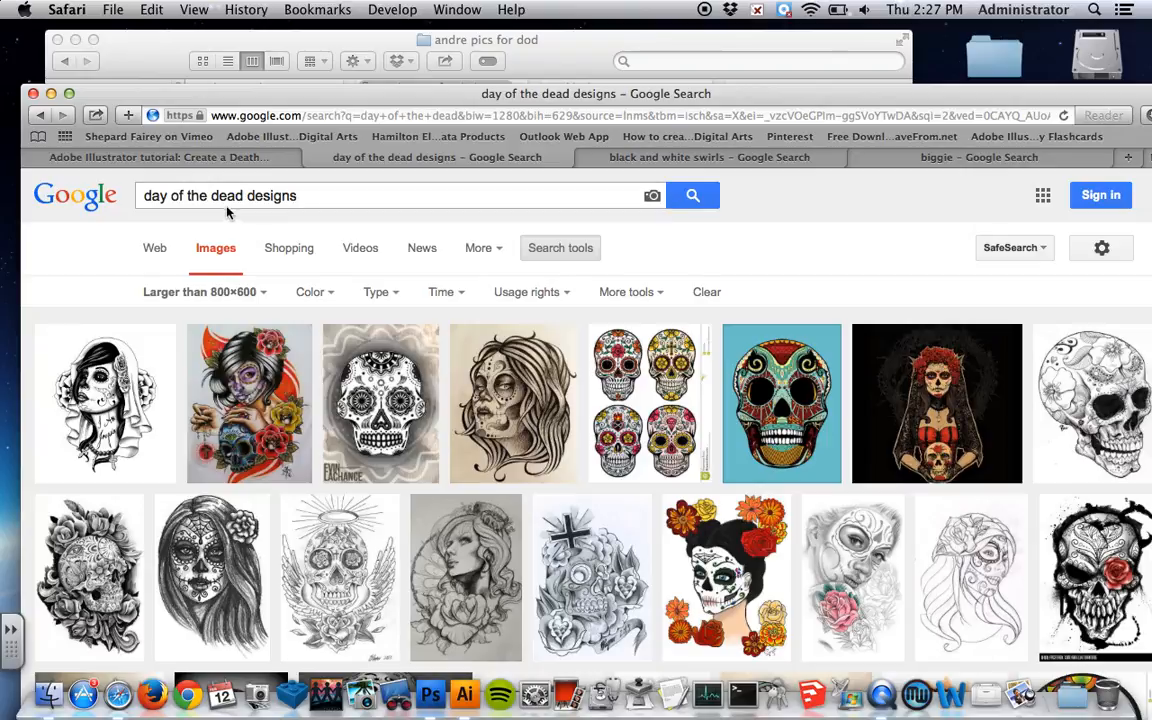
Examine the day of the dead designs image results for usable skull and face artwork.
{"action": "scroll", "coordinate": [620, 370], "scroll_direction": "down", "scroll_amount": 3}
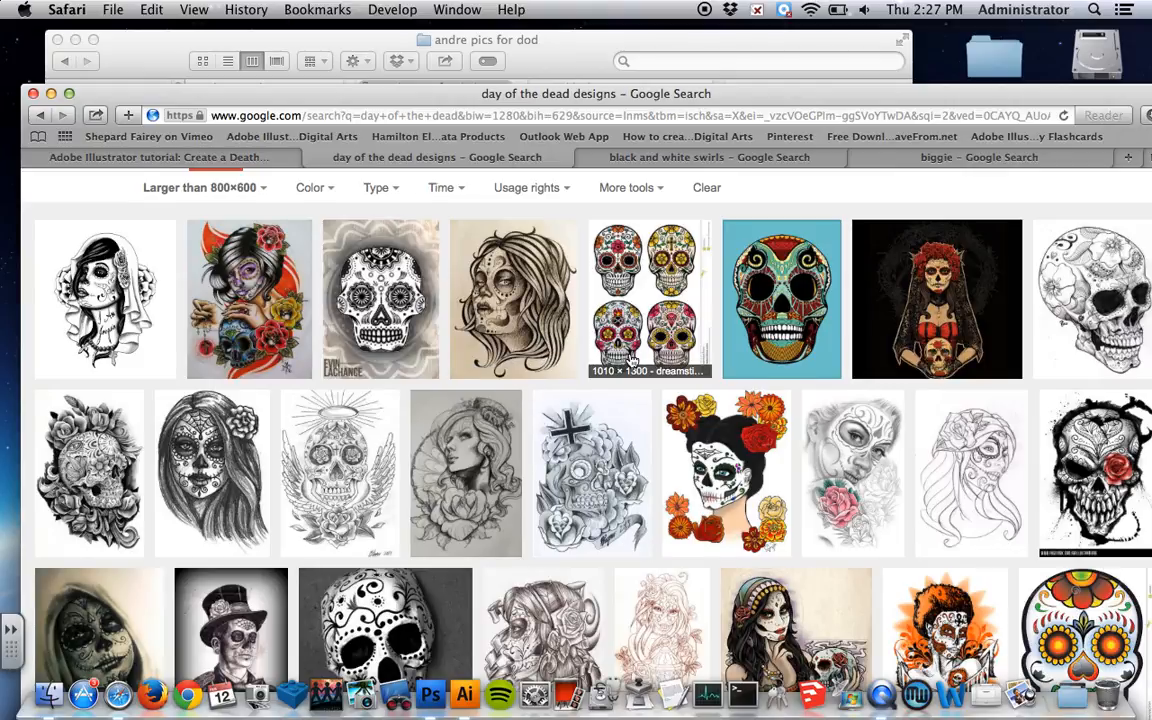
{"action": "scroll", "coordinate": [610, 348], "scroll_direction": "down", "scroll_amount": 3}
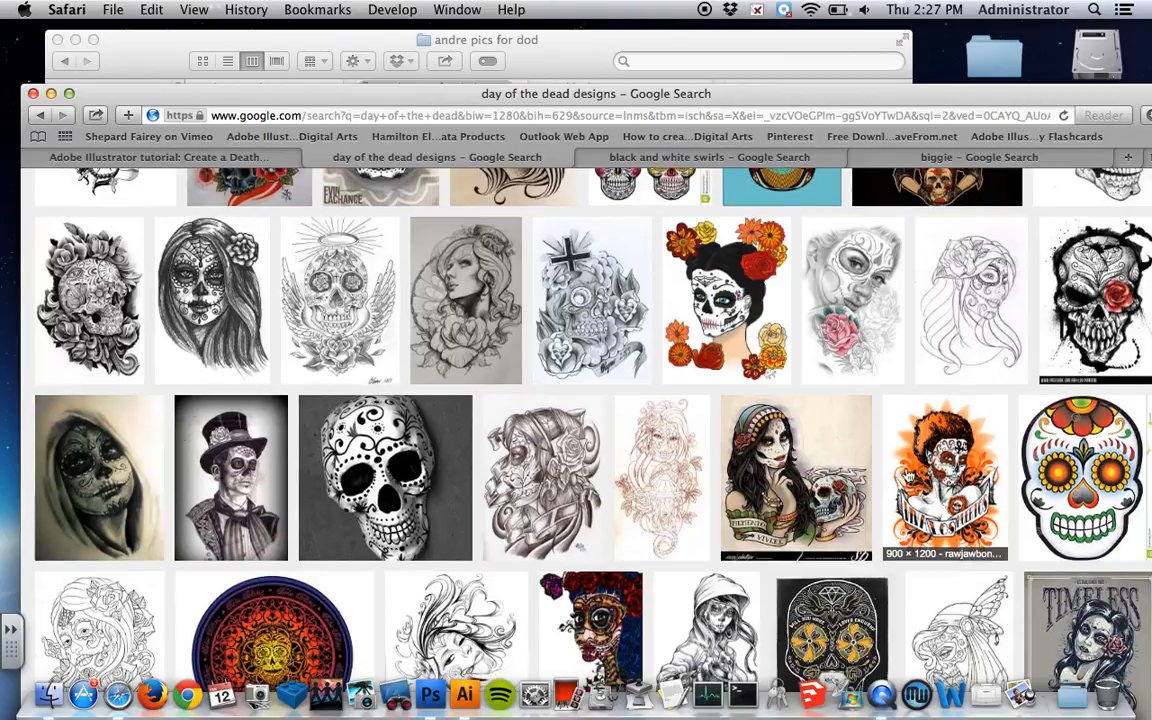
{"action": "scroll", "coordinate": [290, 300], "scroll_direction": "up", "scroll_amount": 5}
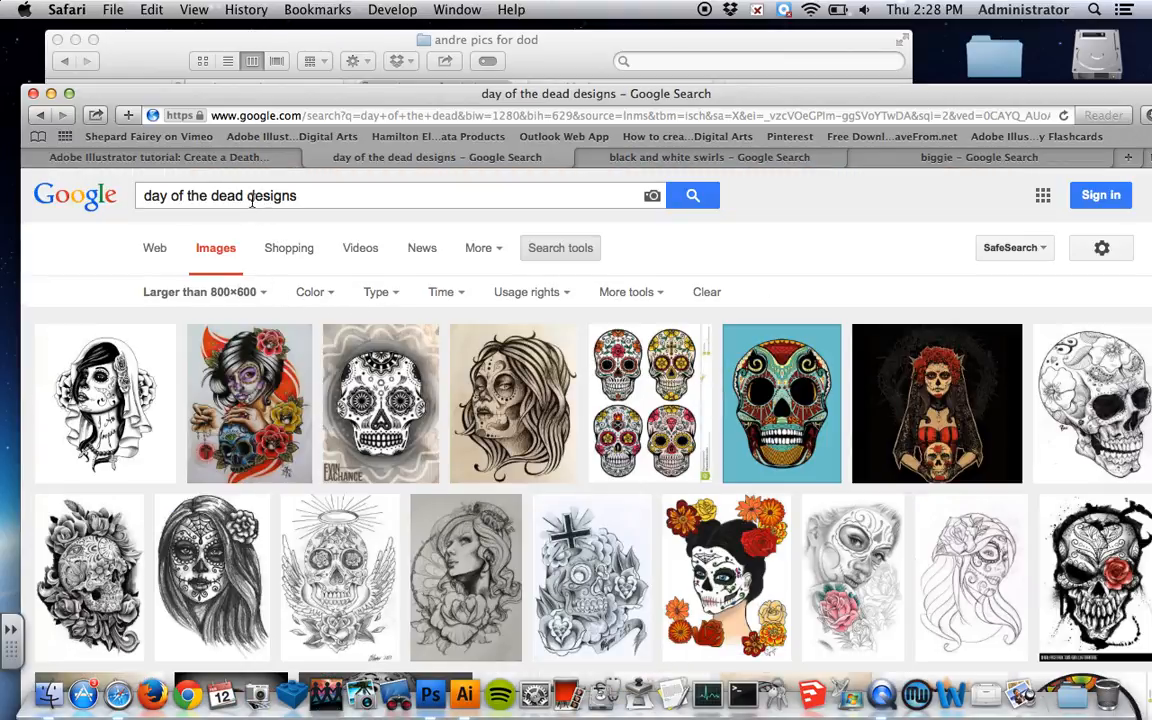
{"action": "scroll", "coordinate": [316, 237], "scroll_direction": "down", "scroll_amount": 1}
{"action": "scroll", "coordinate": [325, 240], "scroll_direction": "down", "scroll_amount": 10}
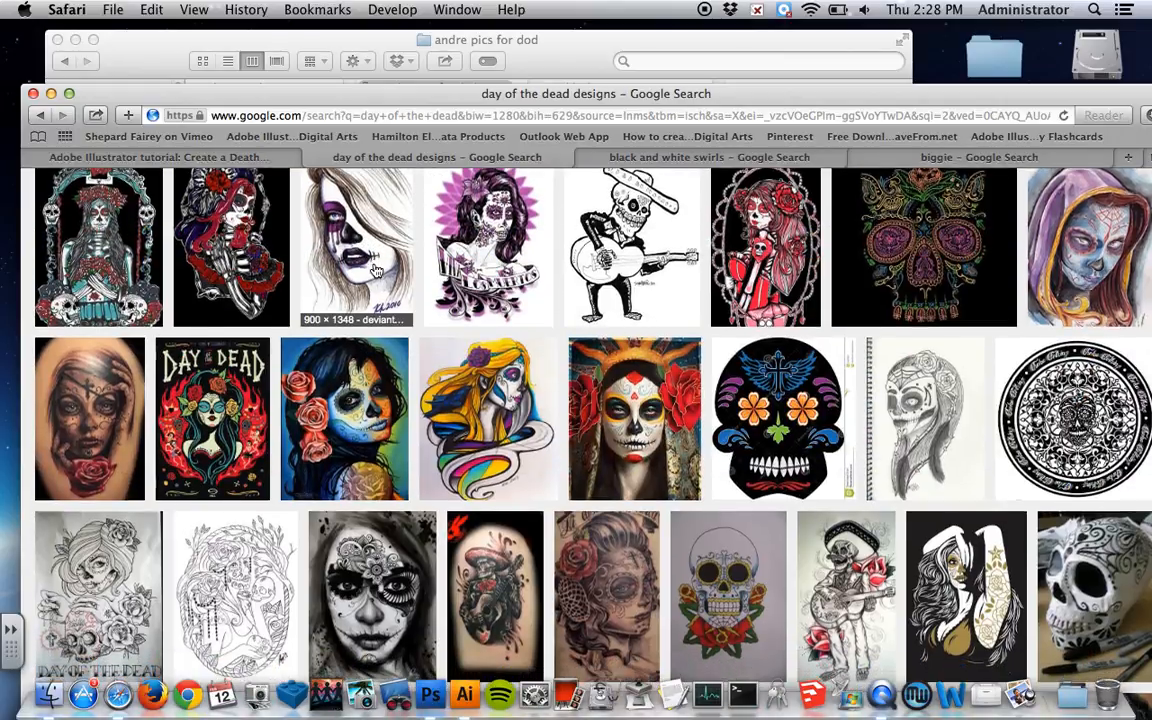
{"action": "scroll", "coordinate": [365, 265], "scroll_direction": "down", "scroll_amount": 7}
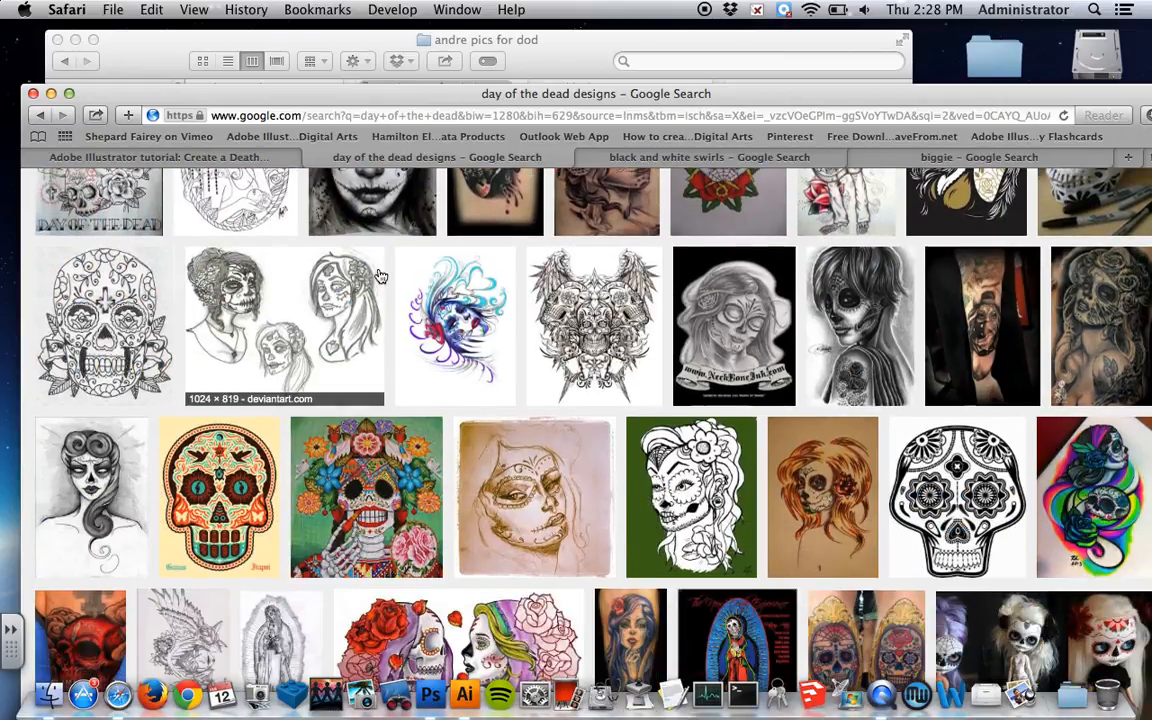
{"action": "scroll", "coordinate": [381, 277], "scroll_direction": "up", "scroll_amount": 15}
{"action": "left_click", "coordinate": [248, 197]}
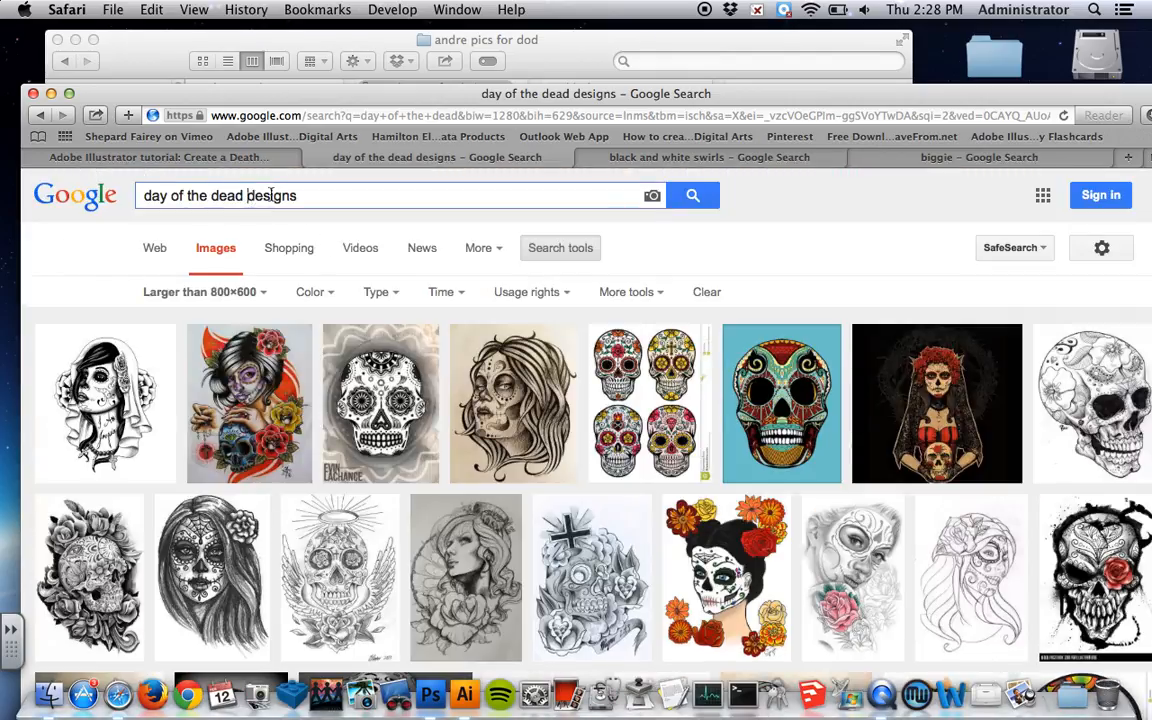
Refine the image search to "day of the dead skull designs" and browse the skull results.
{"action": "type", "text": "skull"}
{"action": "key", "text": "Return"}
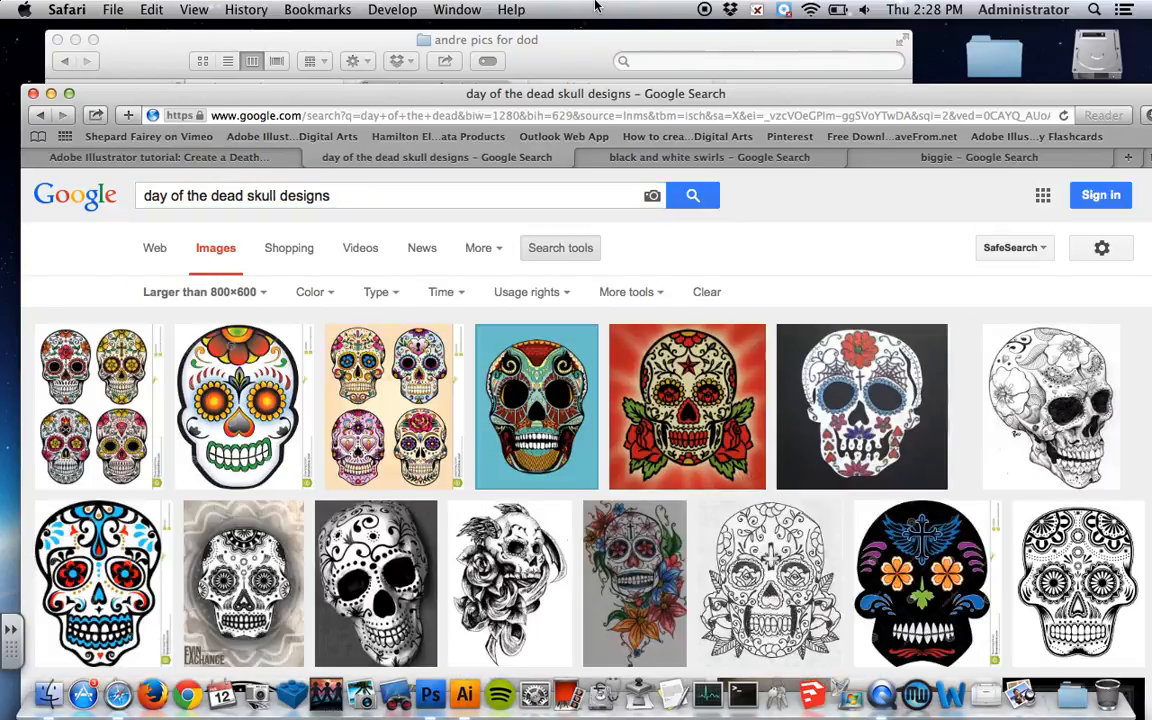
{"action": "scroll", "coordinate": [1050, 527], "scroll_direction": "down", "scroll_amount": 5}
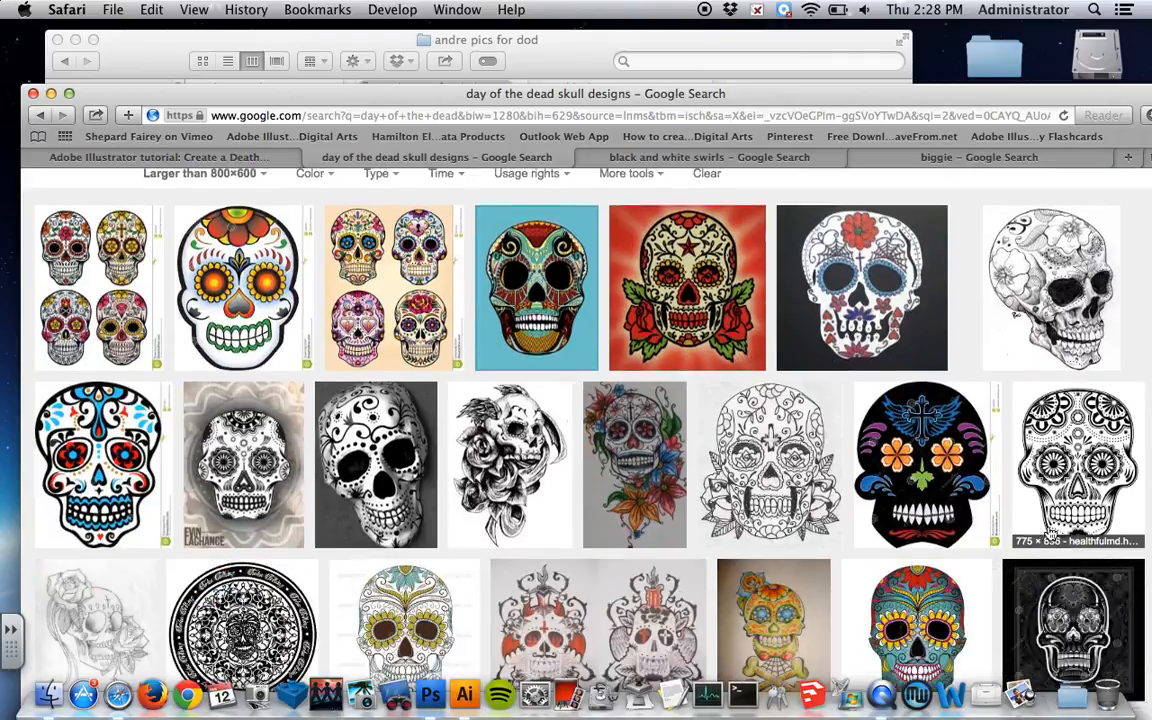
Try to open the full-size image of the 775 × 896 black-and-white printable skull mask, and return to the results.
{"action": "left_click", "coordinate": [1076, 365]}
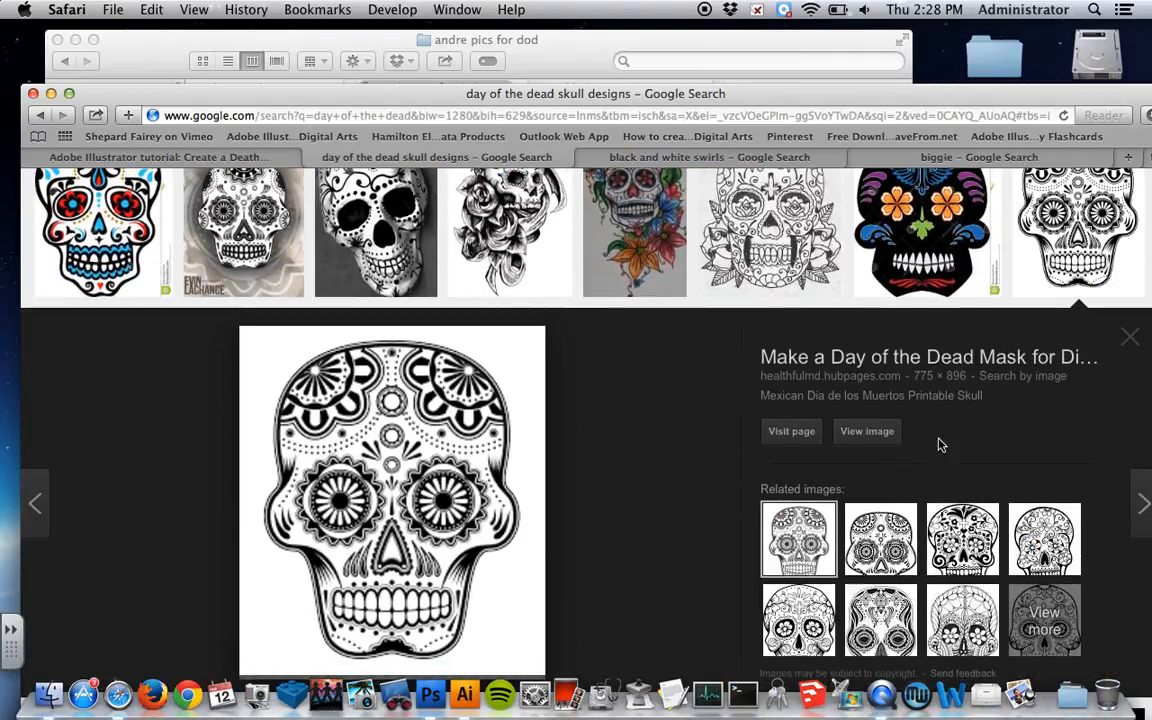
{"action": "left_click", "coordinate": [867, 432]}
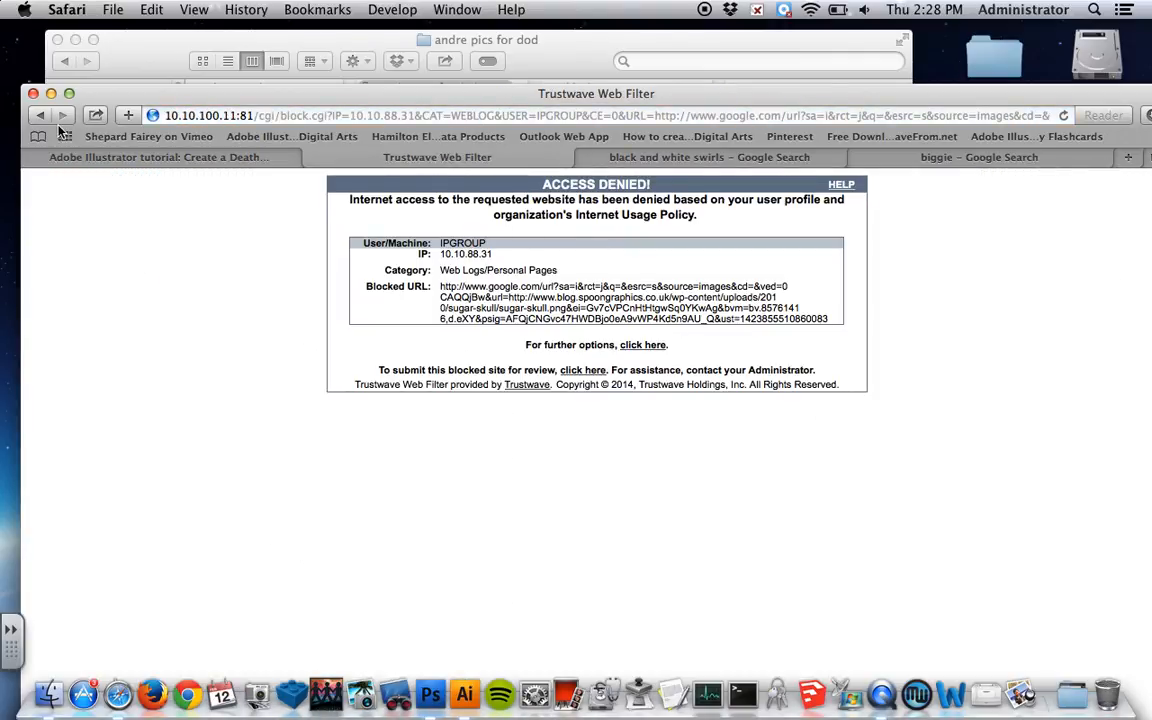
{"action": "left_click", "coordinate": [40, 115]}
Try to open the full-size image of the orange and teal skull, and return to the skull results.
{"action": "scroll", "coordinate": [530, 488], "scroll_direction": "down", "scroll_amount": 10}
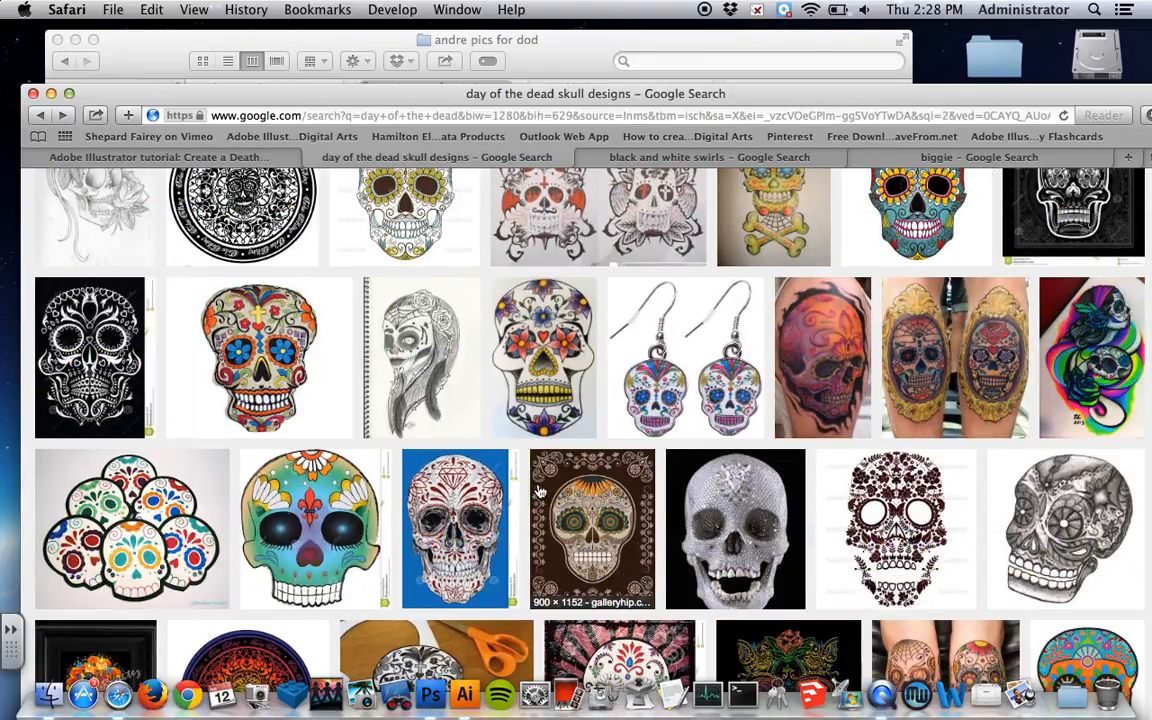
{"action": "scroll", "coordinate": [538, 491], "scroll_direction": "down", "scroll_amount": 8}
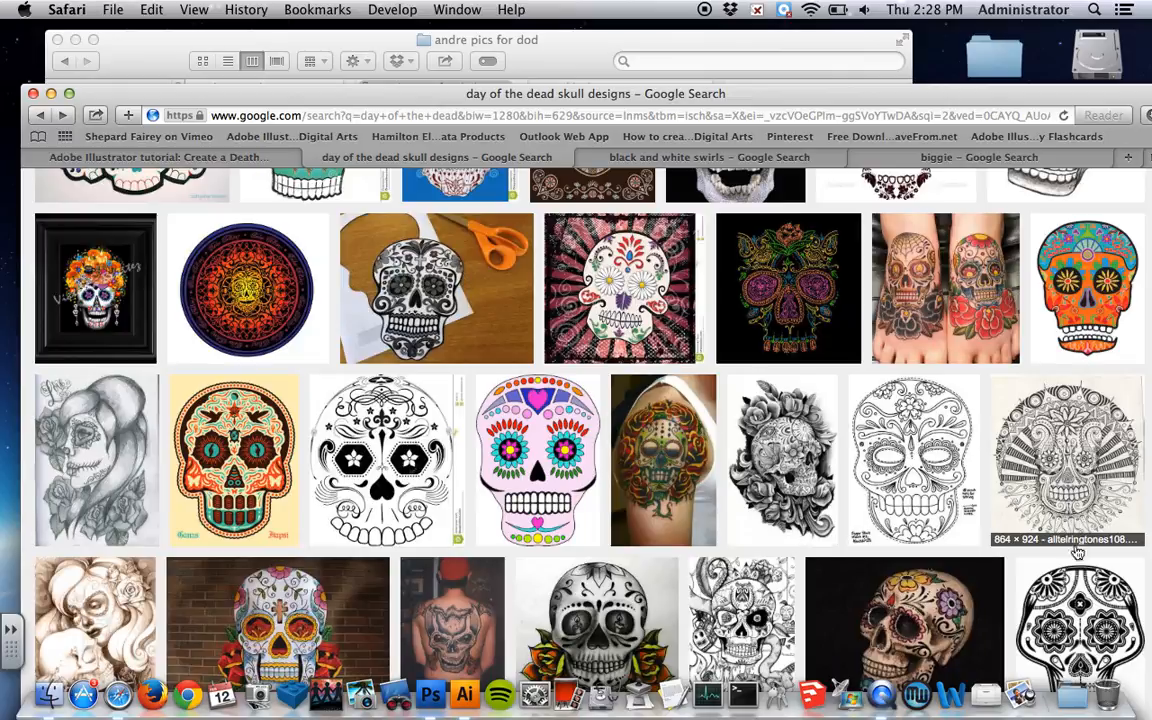
{"action": "left_click", "coordinate": [1080, 290]}
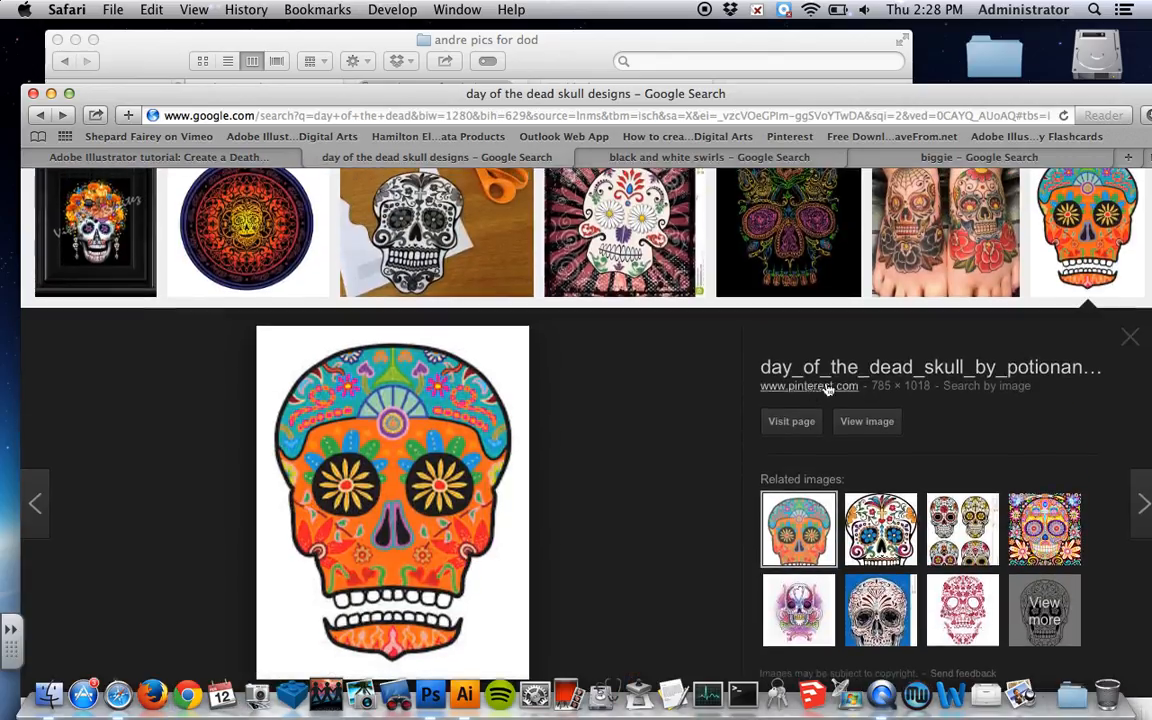
{"action": "left_click", "coordinate": [885, 422]}
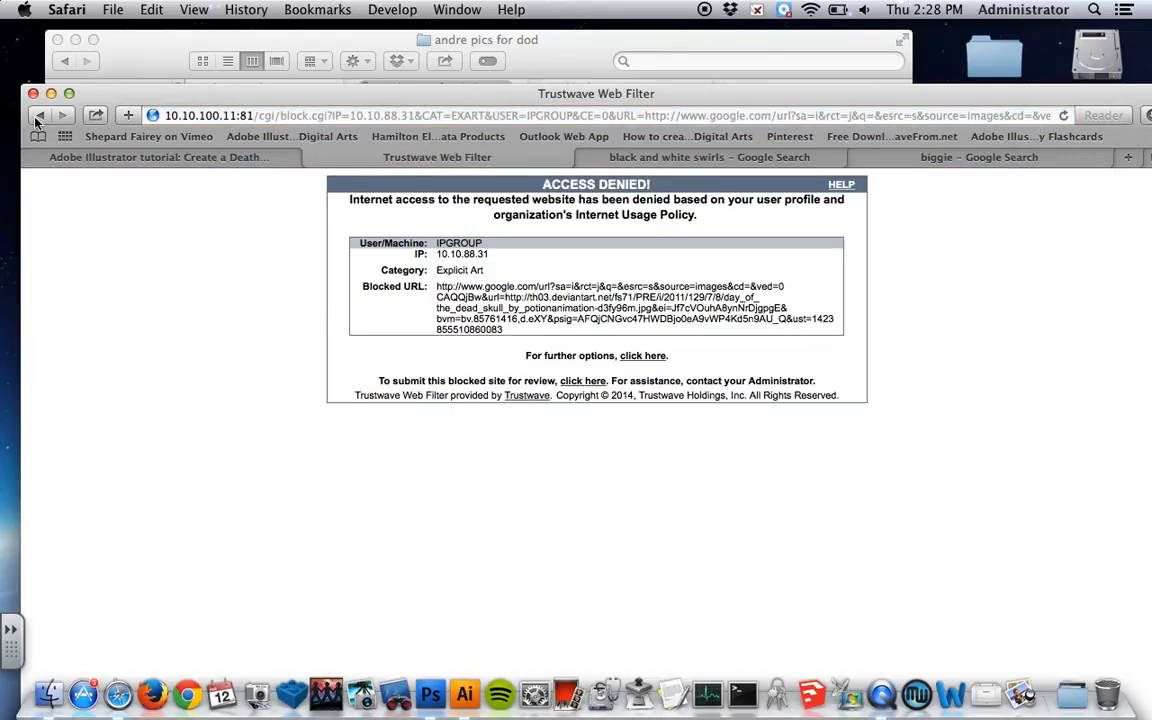
{"action": "left_click", "coordinate": [38, 116]}
Open the full-size 1067 × 1500 image of the black-and-white skull with a forehead cross and flower eyes.
{"action": "scroll", "coordinate": [553, 478], "scroll_direction": "down", "scroll_amount": 10}
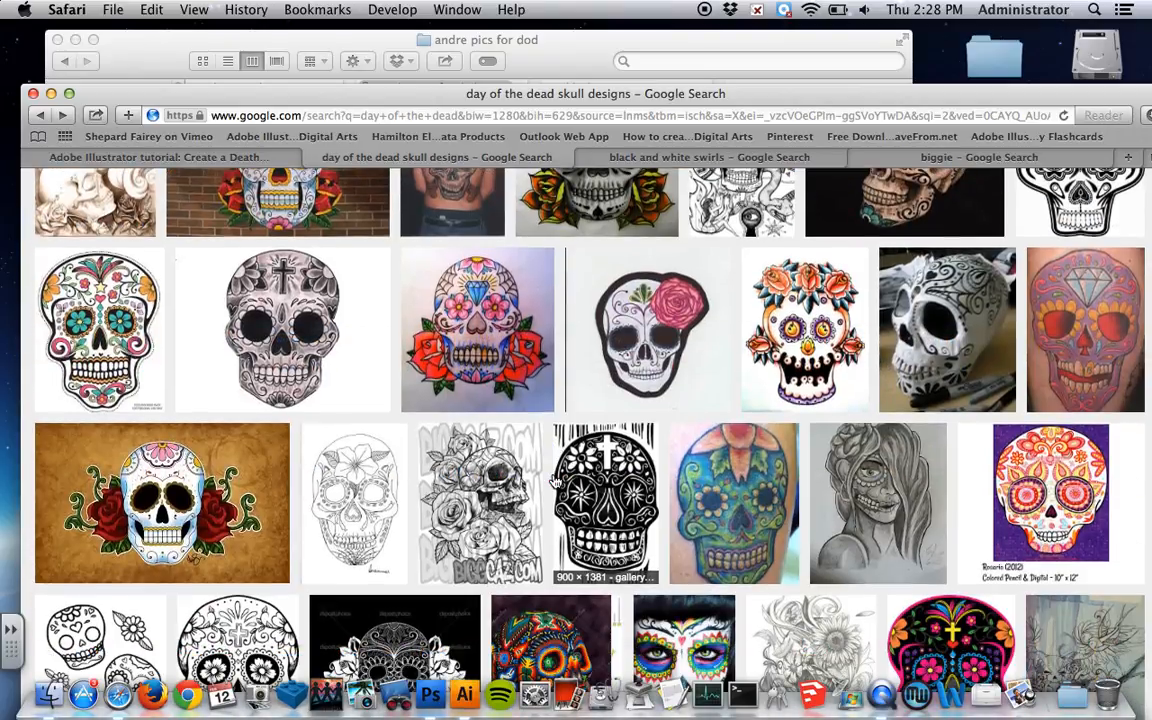
{"action": "scroll", "coordinate": [553, 481], "scroll_direction": "down", "scroll_amount": 4}
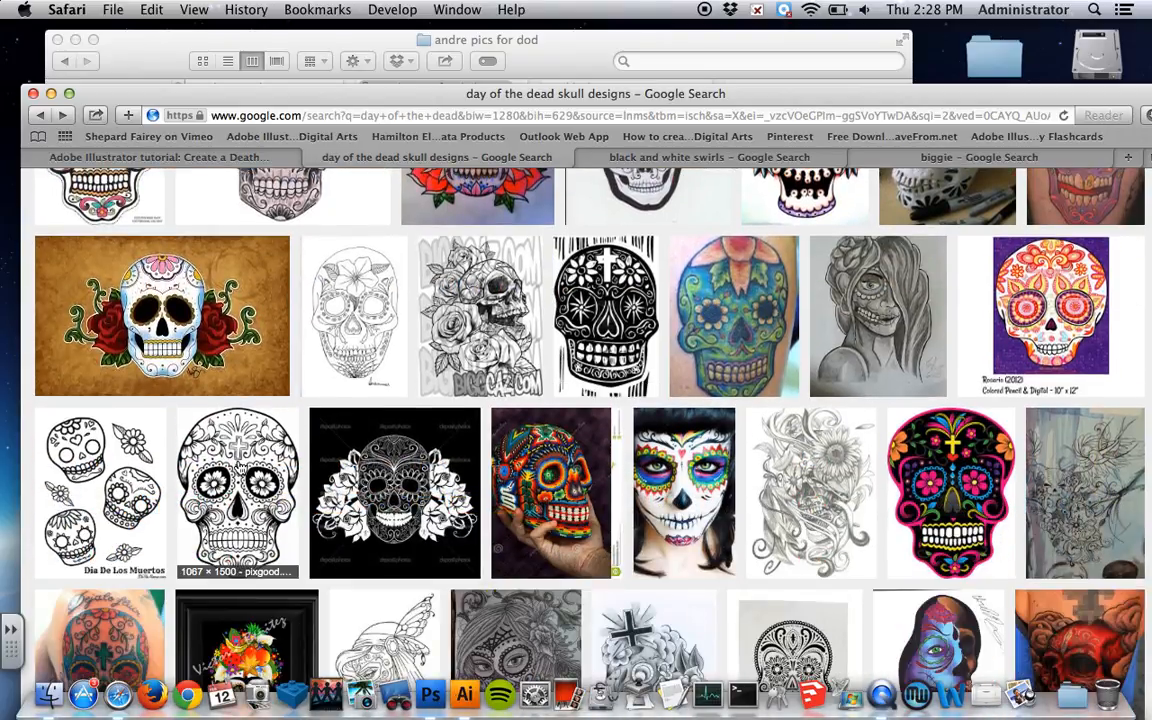
{"action": "left_click", "coordinate": [237, 490]}
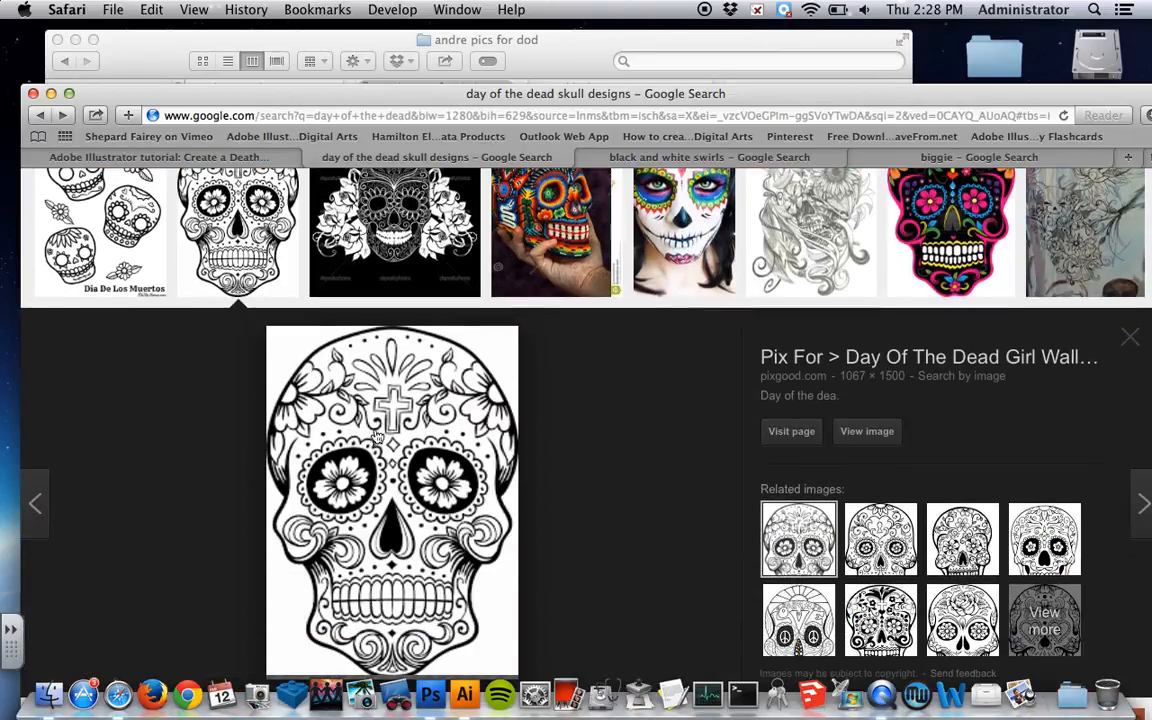
{"action": "left_click", "coordinate": [853, 436]}
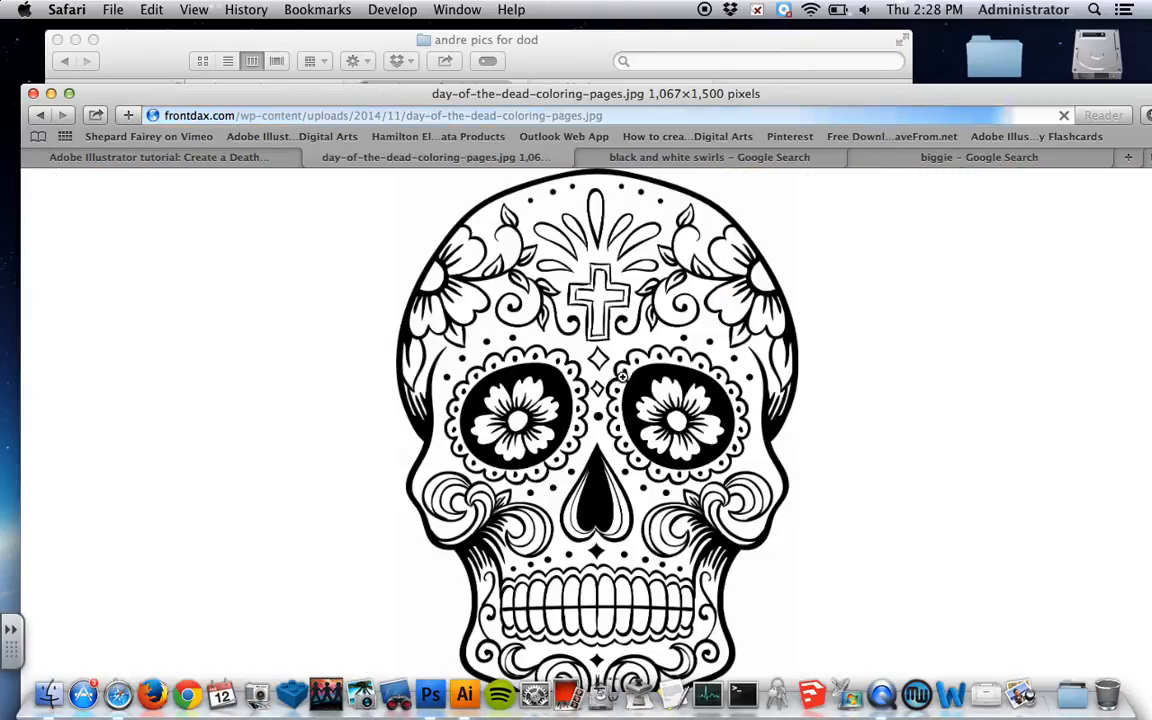
Copy the skull coloring-page image into the student's "pics for dod" folder and close its browser tab.
{"action": "left_click_drag", "start_coordinate": [302, 100], "coordinate": [737, 396]}
{"action": "left_click_drag", "start_coordinate": [912, 493], "coordinate": [585, 255]}
{"action": "left_click_drag", "start_coordinate": [648, 386], "coordinate": [225, 99]}
{"action": "left_click", "coordinate": [321, 165]}
Open the full-size 1400 × 850 black swirls background from the black and white swirls image results.
{"action": "left_click_drag", "start_coordinate": [424, 100], "coordinate": [414, 6]}
{"action": "scroll", "coordinate": [785, 555], "scroll_direction": "down", "scroll_amount": 10}
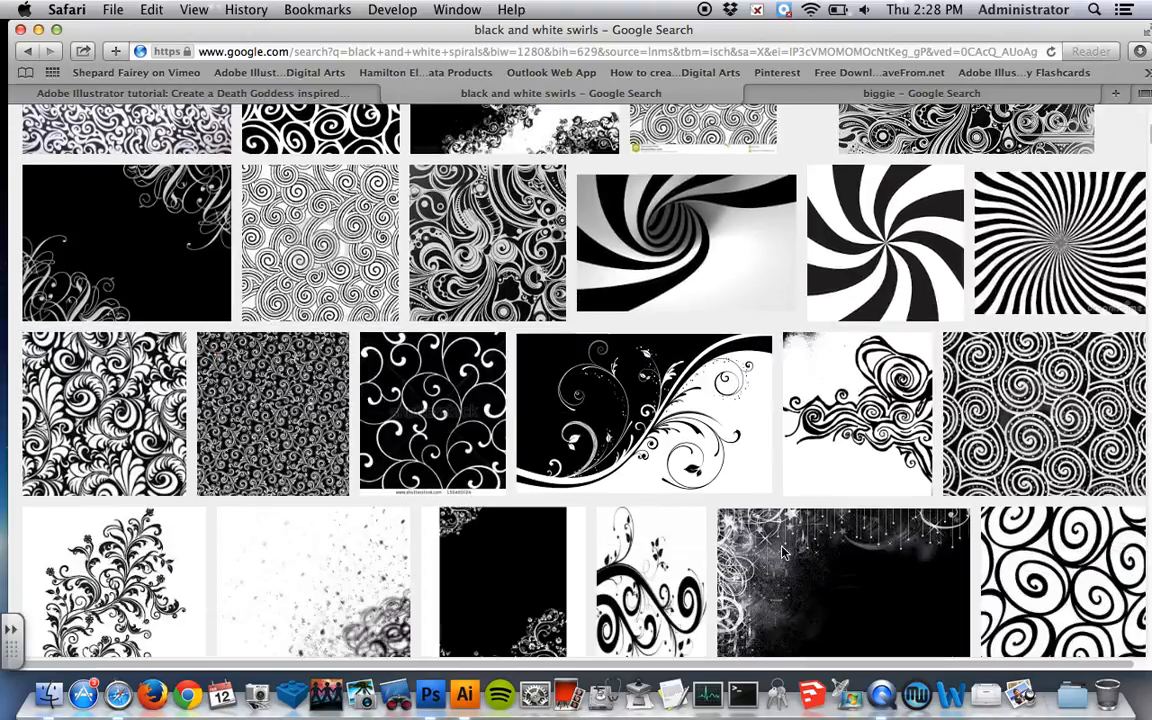
{"action": "scroll", "coordinate": [778, 558], "scroll_direction": "down", "scroll_amount": 10}
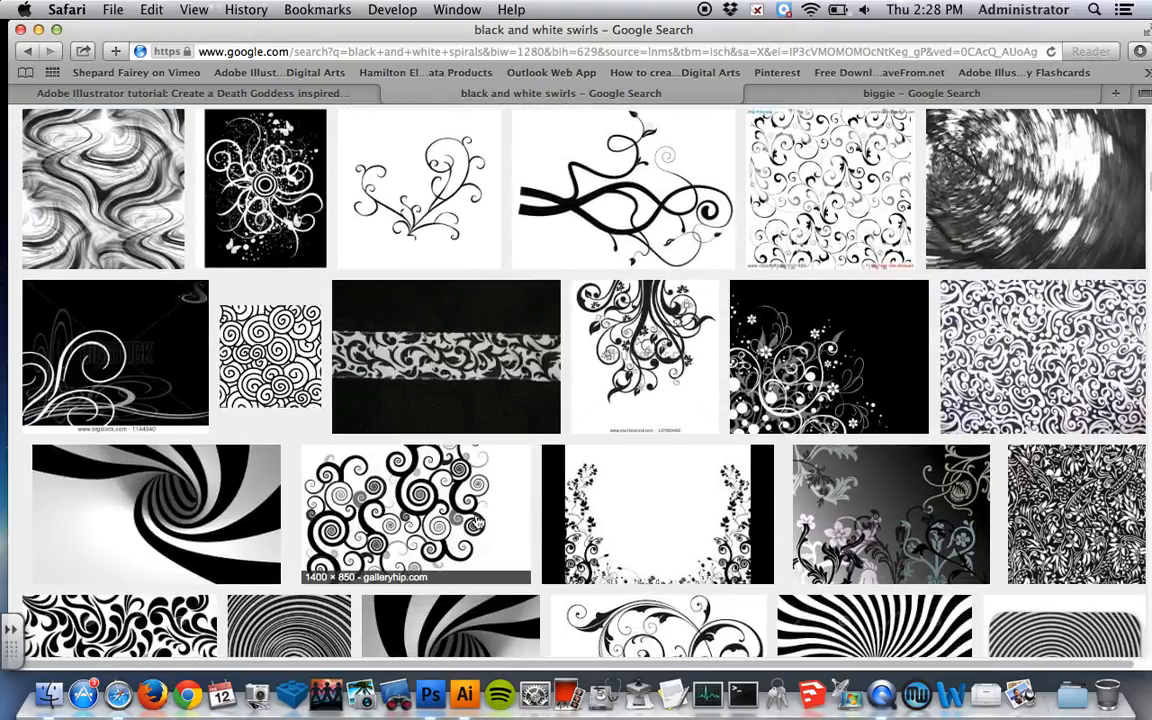
{"action": "left_click", "coordinate": [476, 502]}
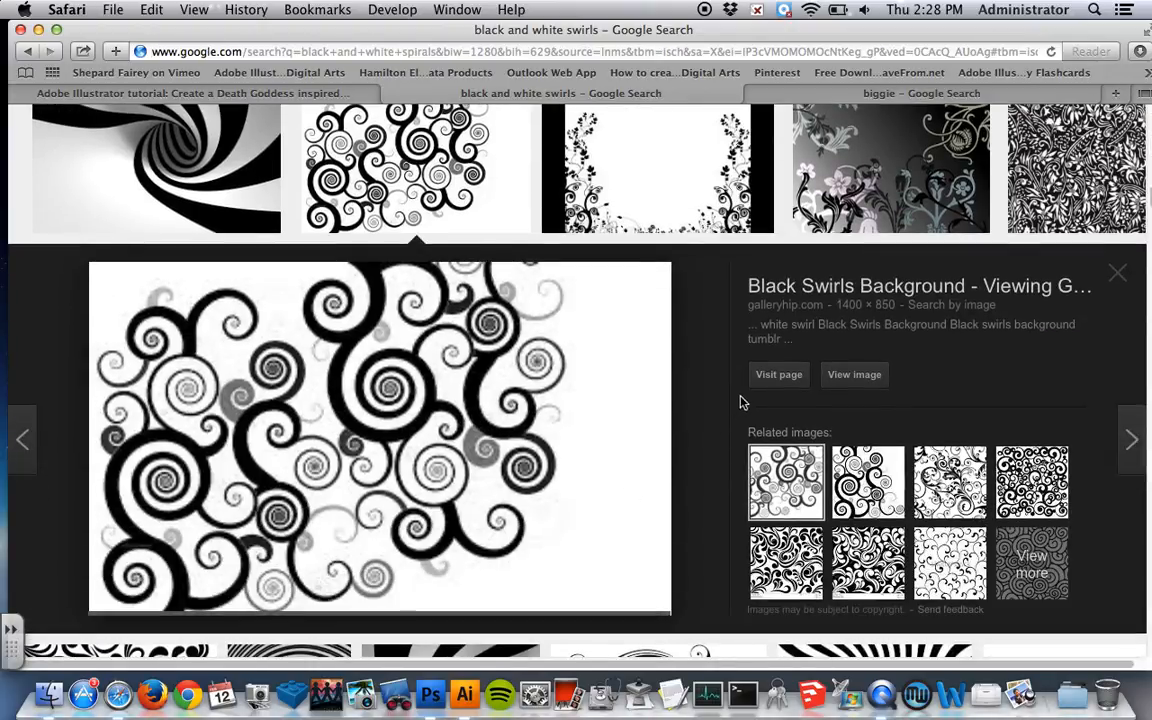
{"action": "left_click", "coordinate": [848, 375]}
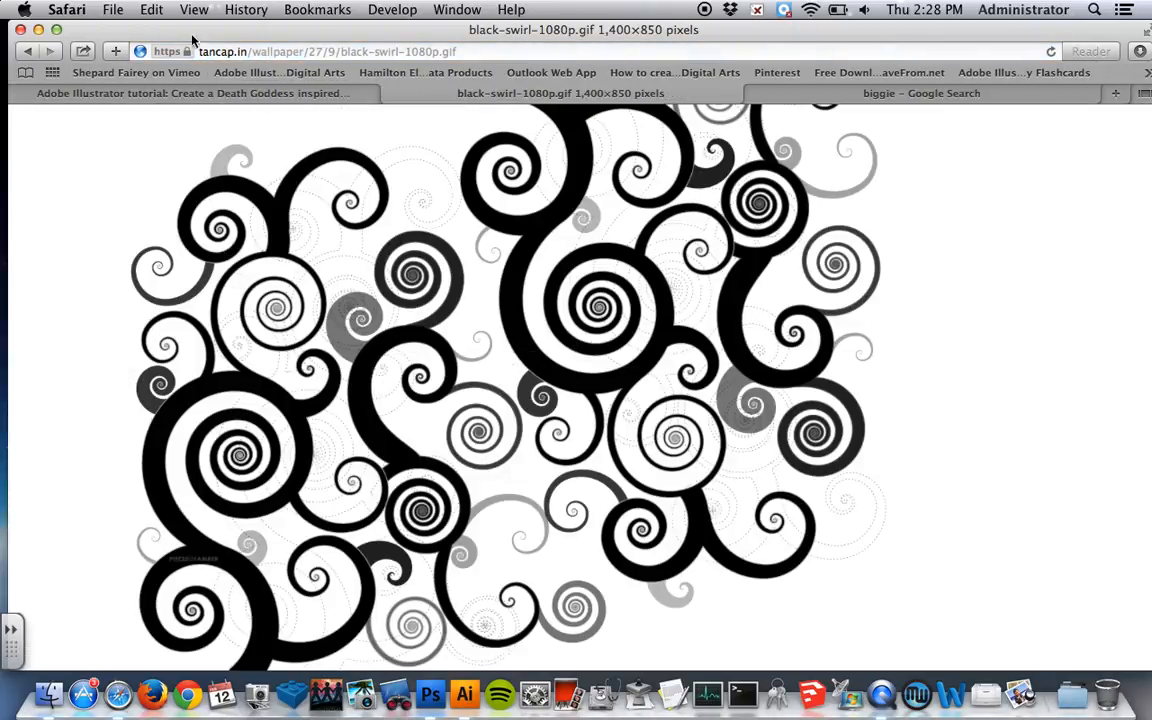
Copy the black swirls image into the student's "pics for dod" folder and close its browser tab.
{"action": "left_click_drag", "start_coordinate": [185, 30], "coordinate": [797, 295]}
{"action": "left_click_drag", "start_coordinate": [856, 443], "coordinate": [603, 205]}
{"action": "left_click_drag", "start_coordinate": [819, 297], "coordinate": [144, 62]}
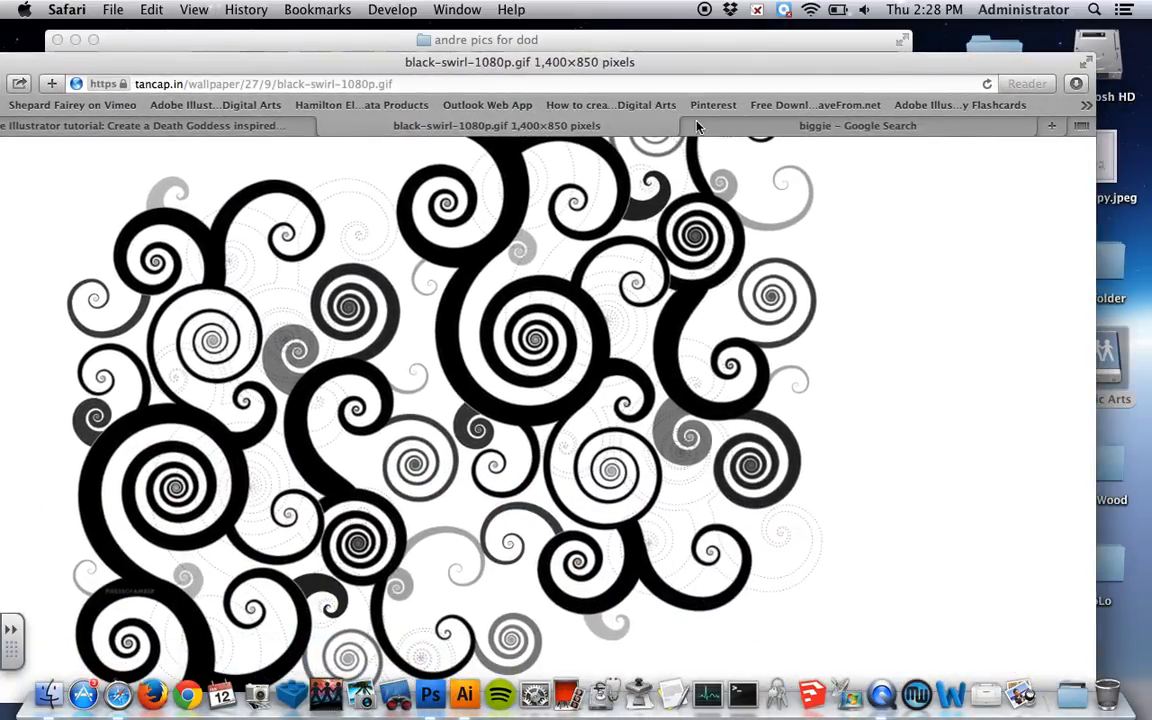
{"action": "left_click", "coordinate": [741, 128]}
{"action": "left_click", "coordinate": [329, 125]}
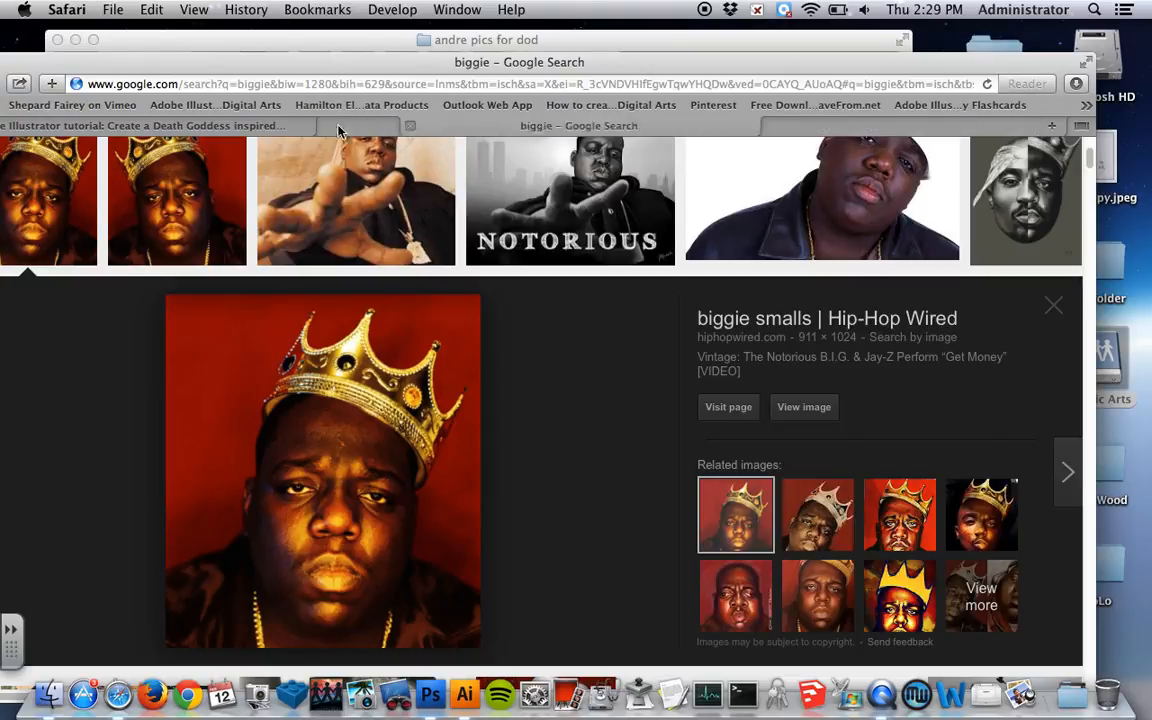
Open the full-size Biggie portrait with the gold crown and copy it into the student's "pics for dod" folder.
{"action": "left_click_drag", "start_coordinate": [333, 62], "coordinate": [420, 29]}
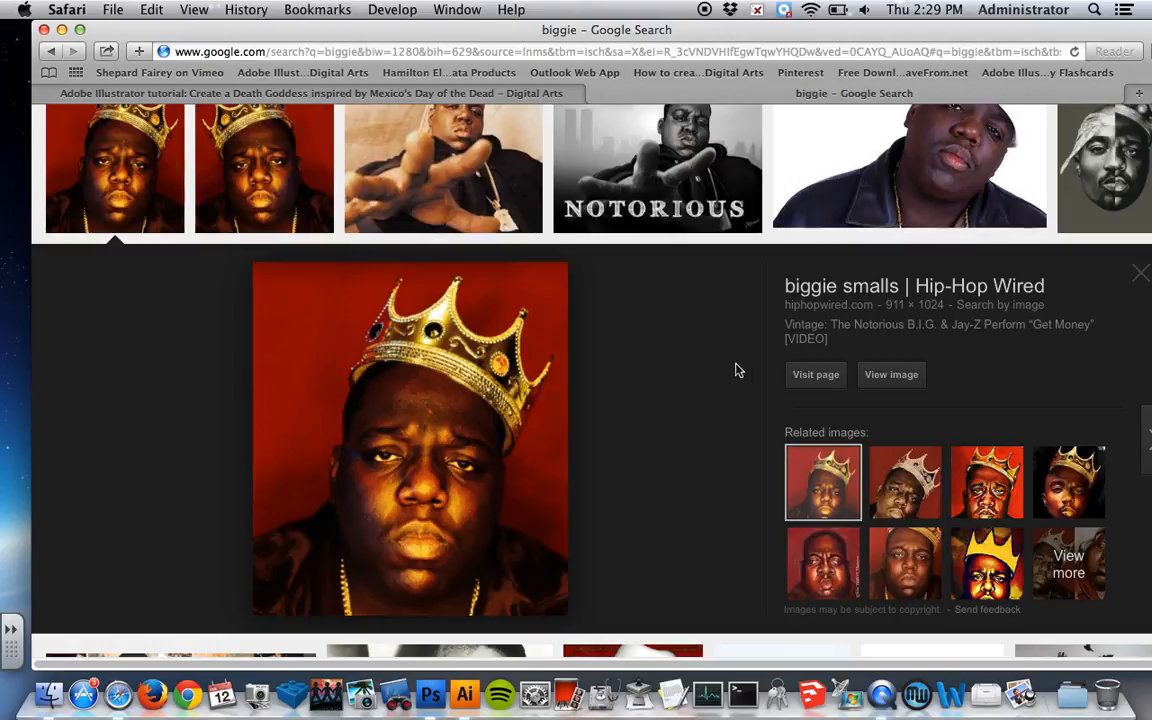
{"action": "left_click", "coordinate": [893, 377]}
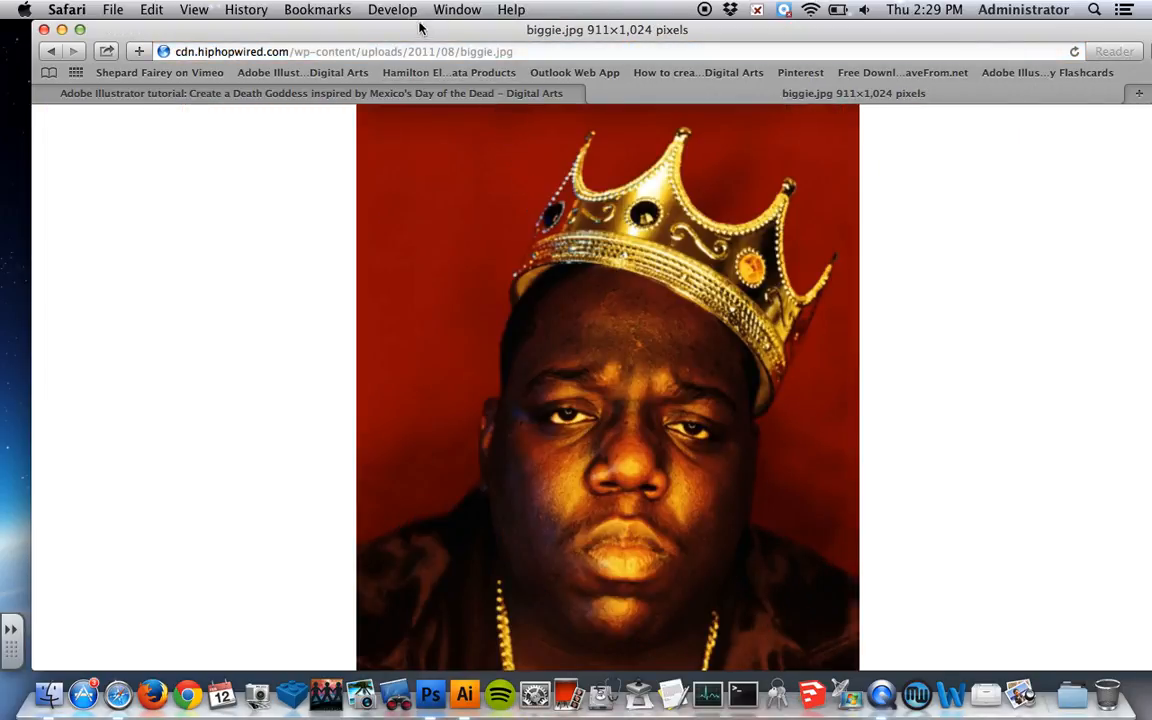
{"action": "left_click_drag", "start_coordinate": [420, 22], "coordinate": [886, 462]}
{"action": "left_click_drag", "start_coordinate": [840, 560], "coordinate": [633, 333]}
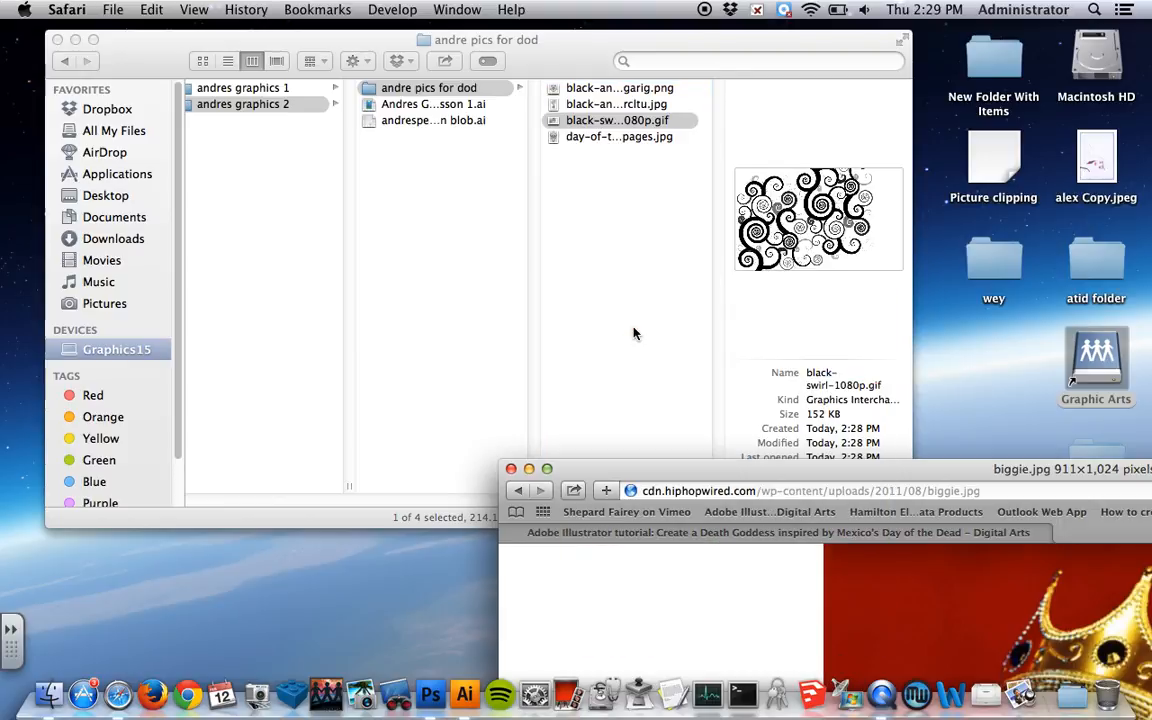
{"action": "left_click", "coordinate": [632, 293]}
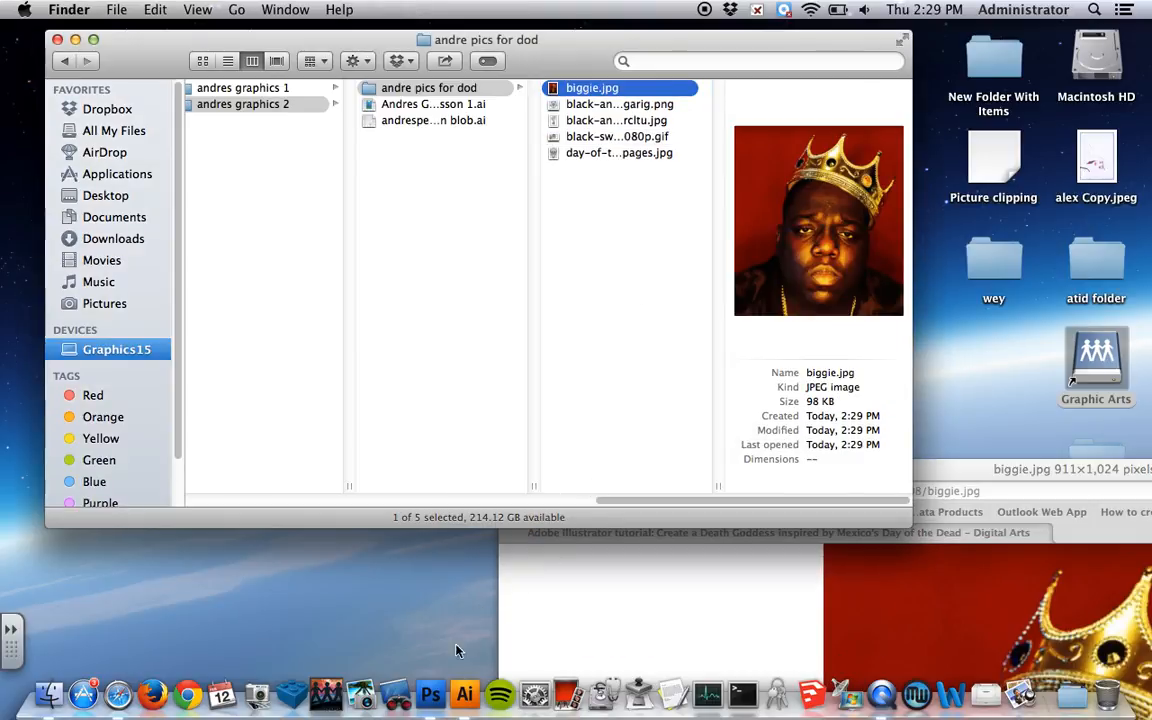
Open all five collected images from the "pics for dod" folder in Photoshop.
{"action": "left_click_drag", "start_coordinate": [663, 200], "coordinate": [584, 91]}
{"action": "right_click", "coordinate": [584, 91]}
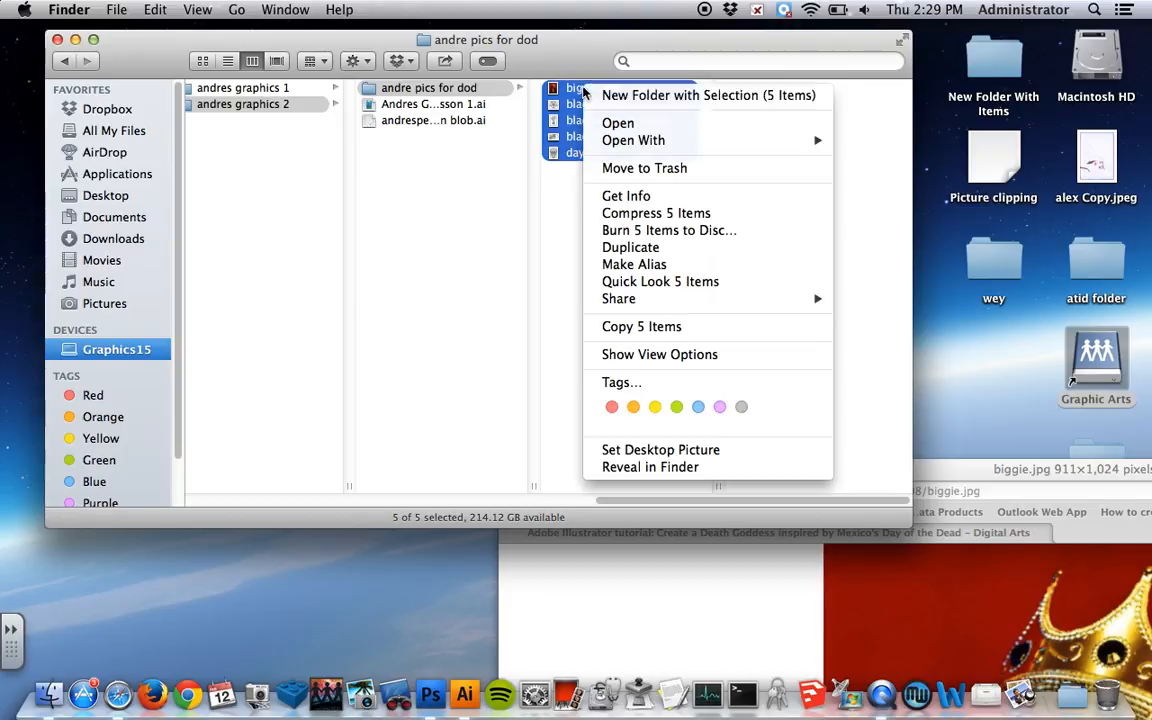
{"action": "mouse_move", "coordinate": [640, 141]}
{"action": "left_click", "coordinate": [880, 188]}
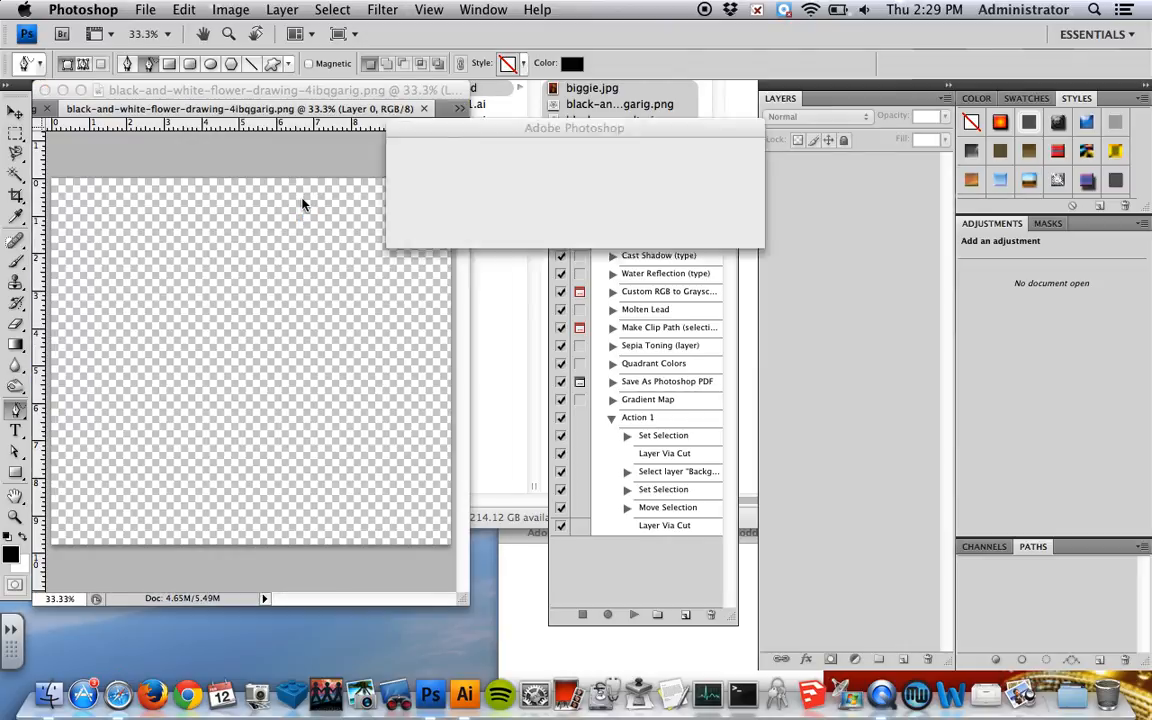
{"action": "left_click", "coordinate": [720, 230]}
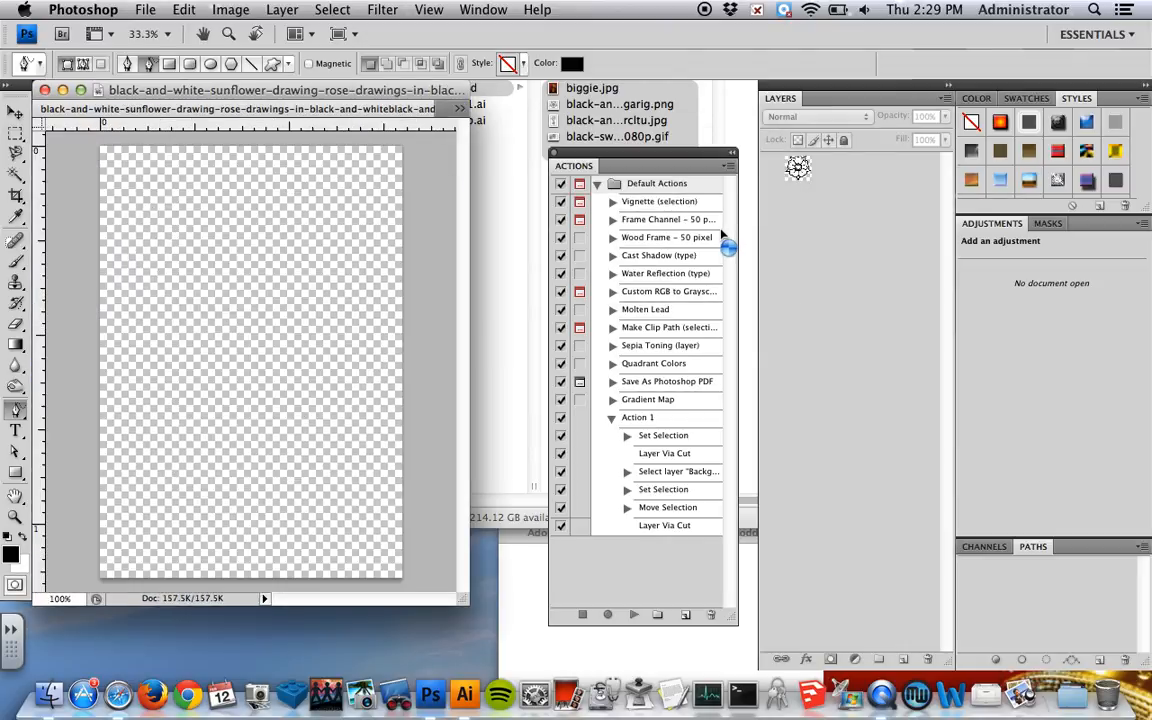
Tile all open images in a grid and reset the workspace to Essentials (Default).
{"action": "left_click", "coordinate": [304, 36]}
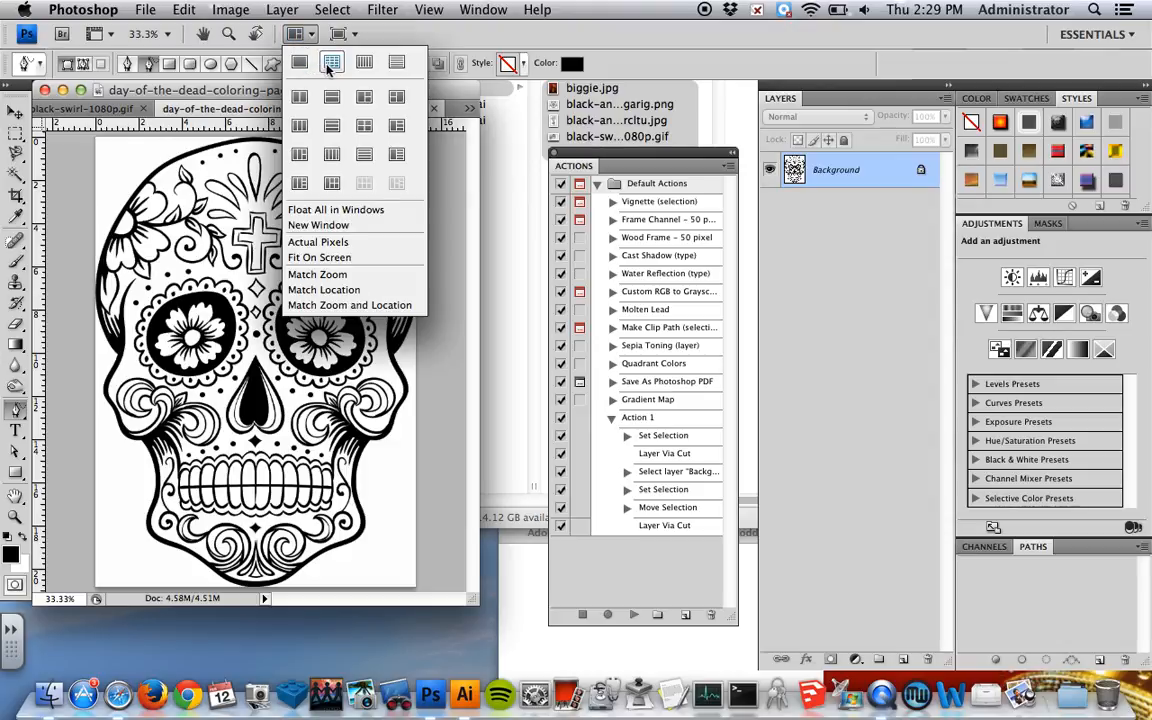
{"action": "left_click", "coordinate": [328, 65]}
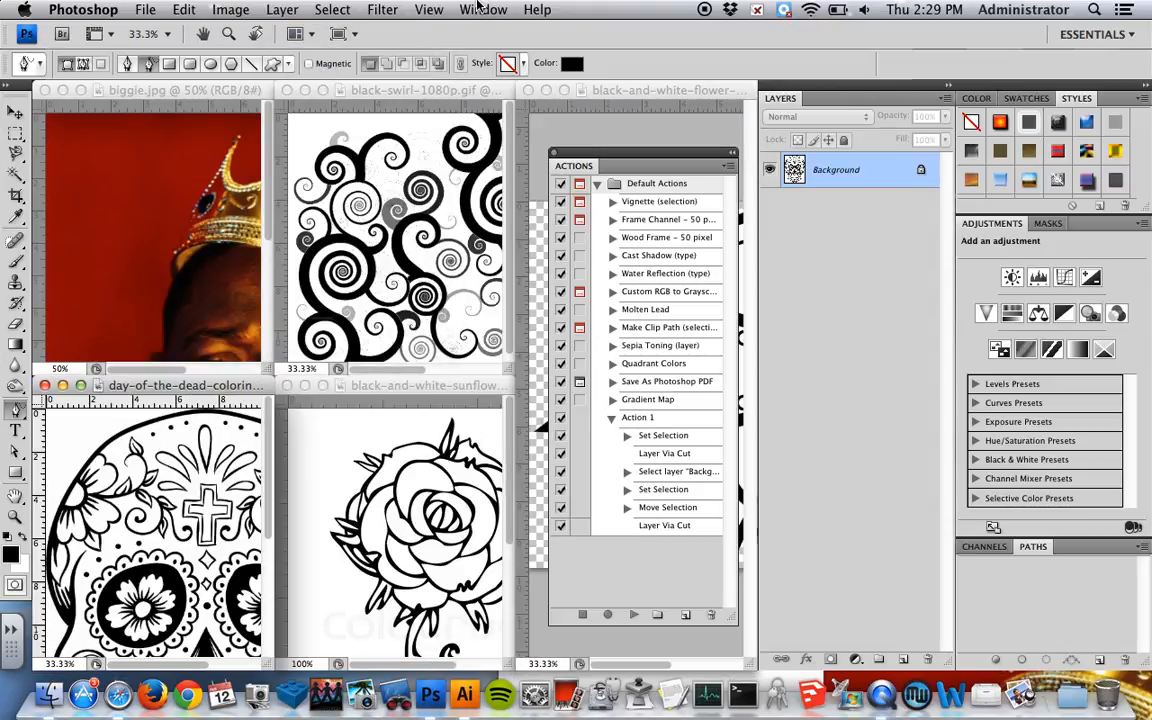
{"action": "left_click", "coordinate": [480, 9]}
{"action": "mouse_move", "coordinate": [446, 48]}
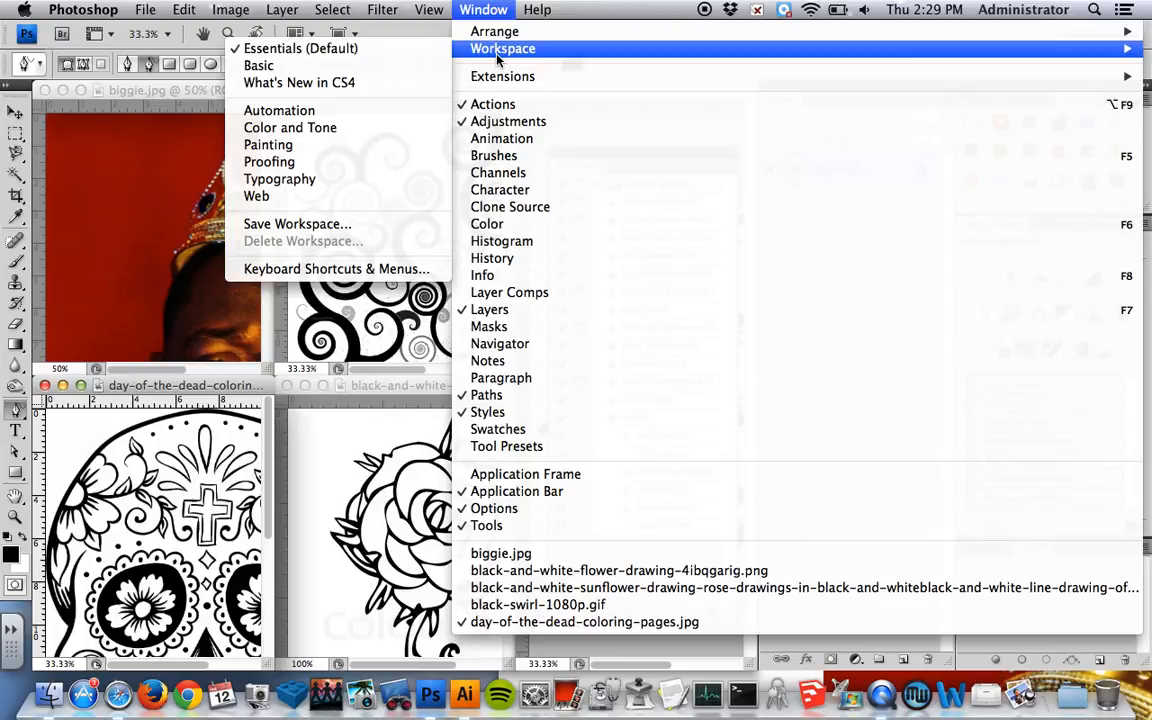
{"action": "left_click", "coordinate": [356, 50]}
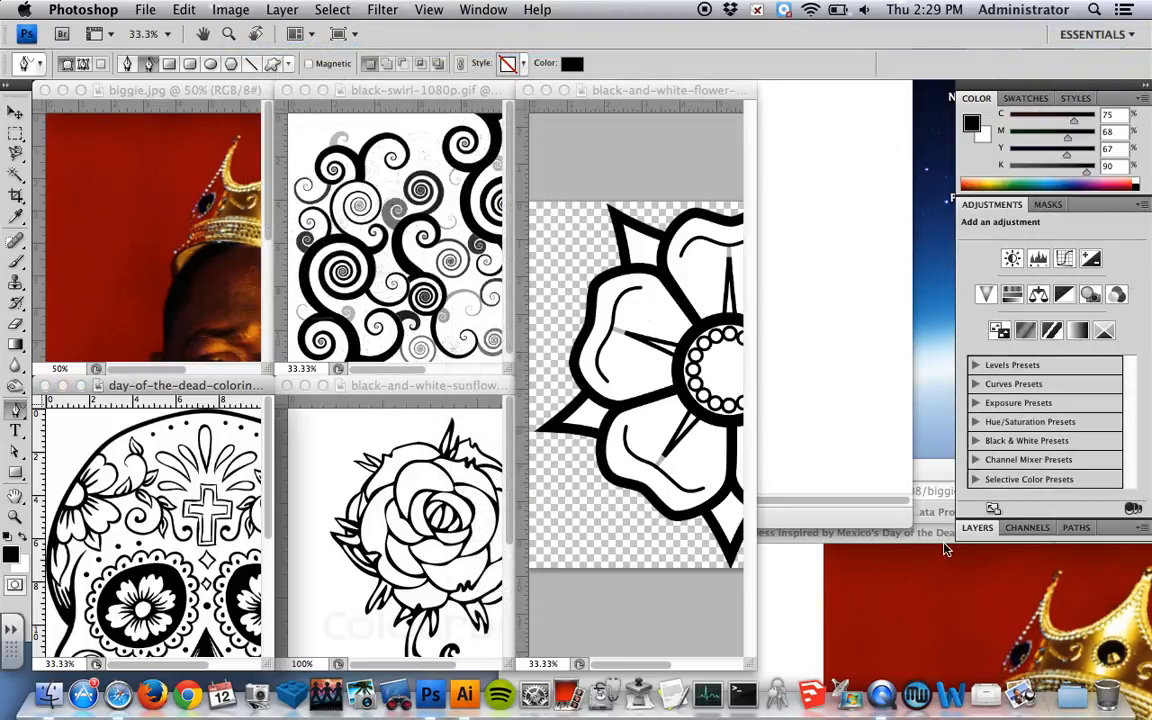
Minimize the browser window showing the Biggie portrait and return to the biggie.jpg document in Photoshop.
{"action": "left_click", "coordinate": [826, 569]}
{"action": "left_click", "coordinate": [529, 469]}
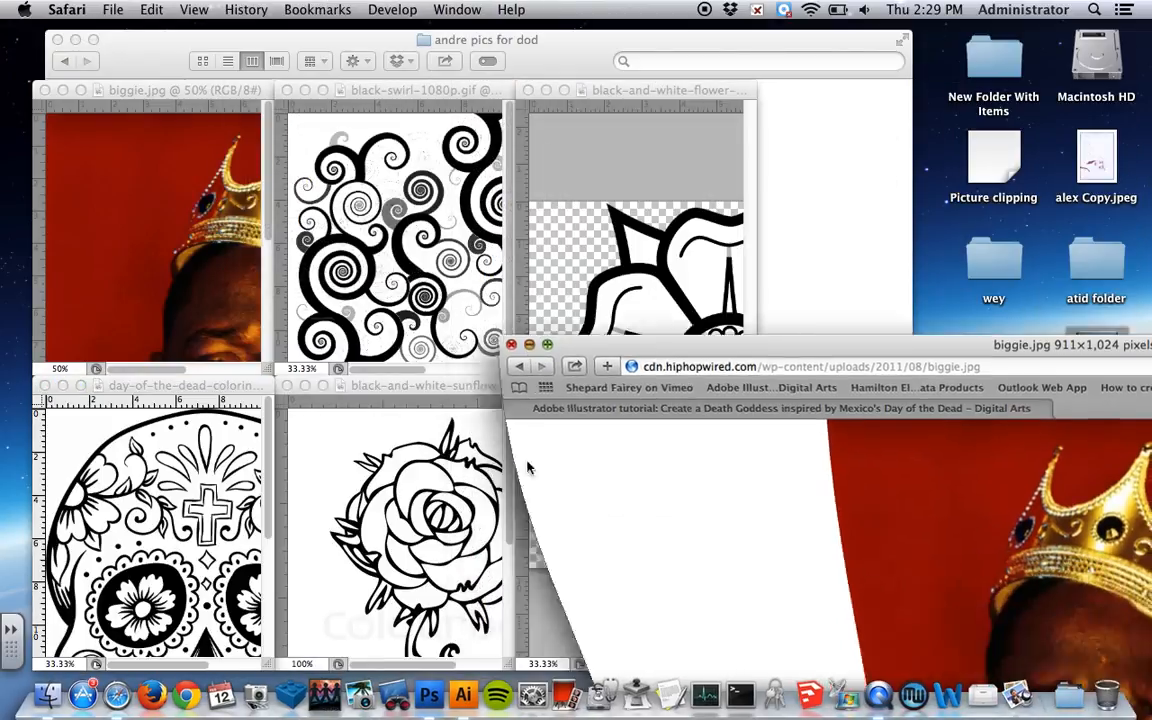
{"action": "left_click", "coordinate": [267, 100]}
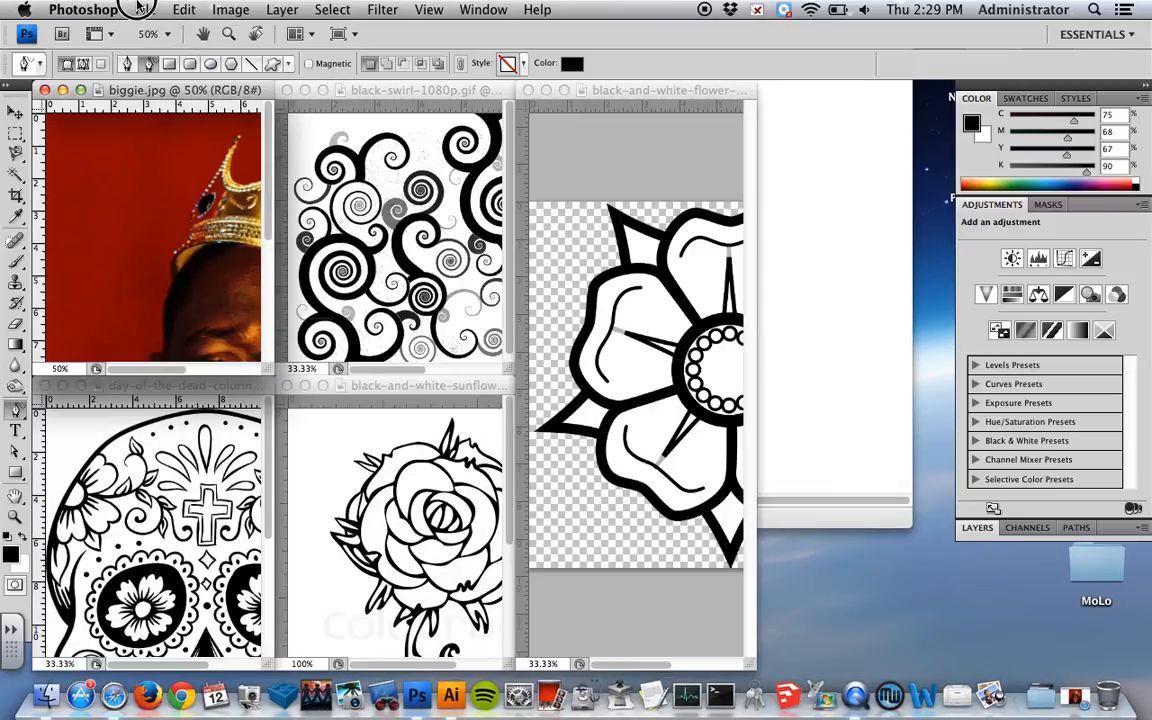
Create a new 8.5 × 11 inch document at 300 pixels/inch in RGB Color with a white background.
{"action": "left_click", "coordinate": [145, 9]}
{"action": "left_click", "coordinate": [150, 31]}
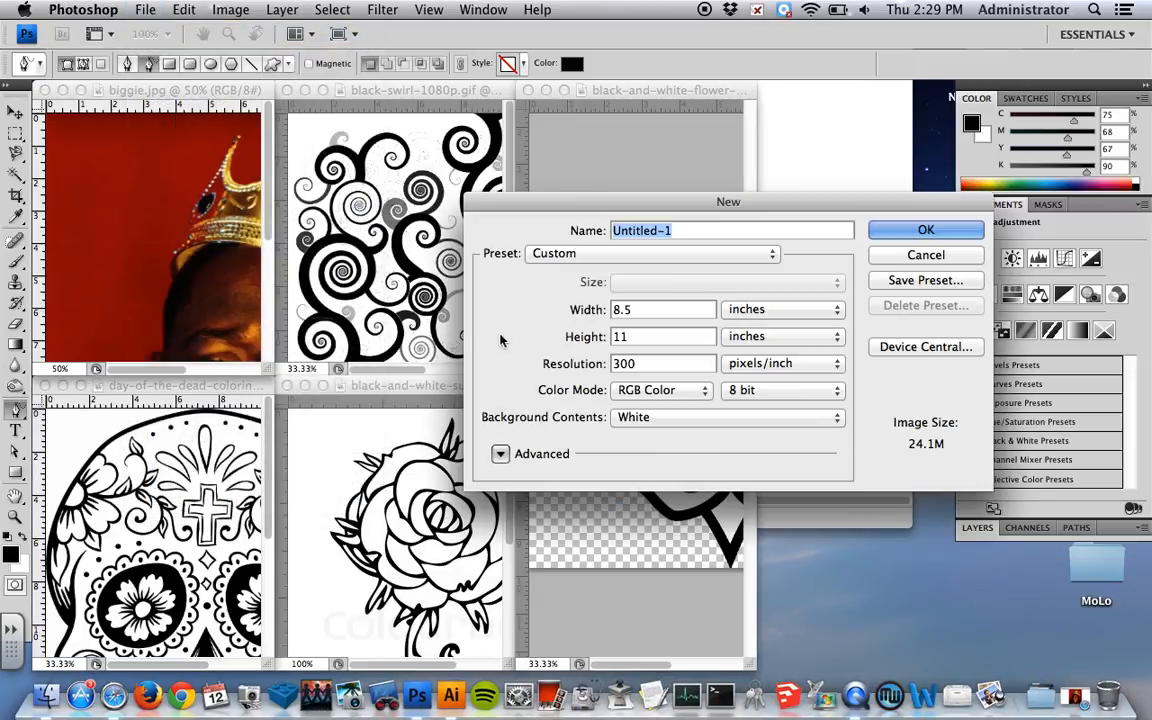
{"action": "mouse_move", "coordinate": [657, 311]}
{"action": "left_mouse_down"}
{"action": "mouse_move", "coordinate": [584, 311]}
{"action": "mouse_move", "coordinate": [608, 338]}
{"action": "left_mouse_up"}
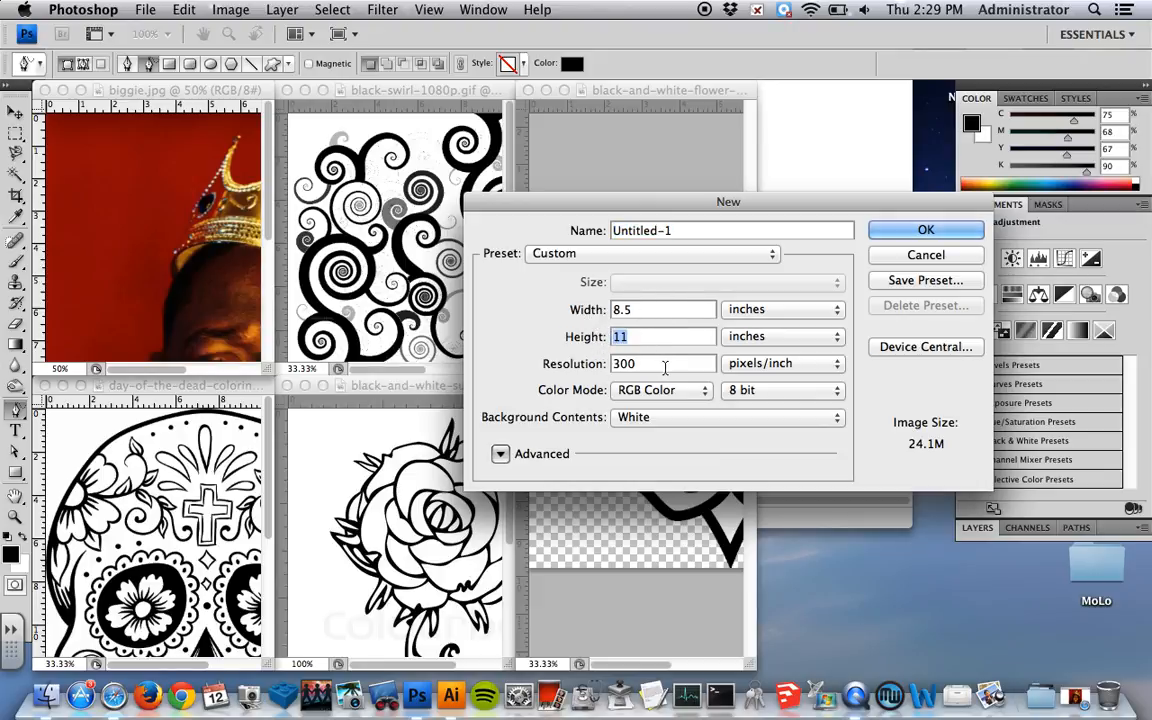
{"action": "left_click", "coordinate": [726, 336]}
{"action": "left_click", "coordinate": [659, 364]}
{"action": "left_click_drag", "start_coordinate": [659, 364], "coordinate": [589, 365]}
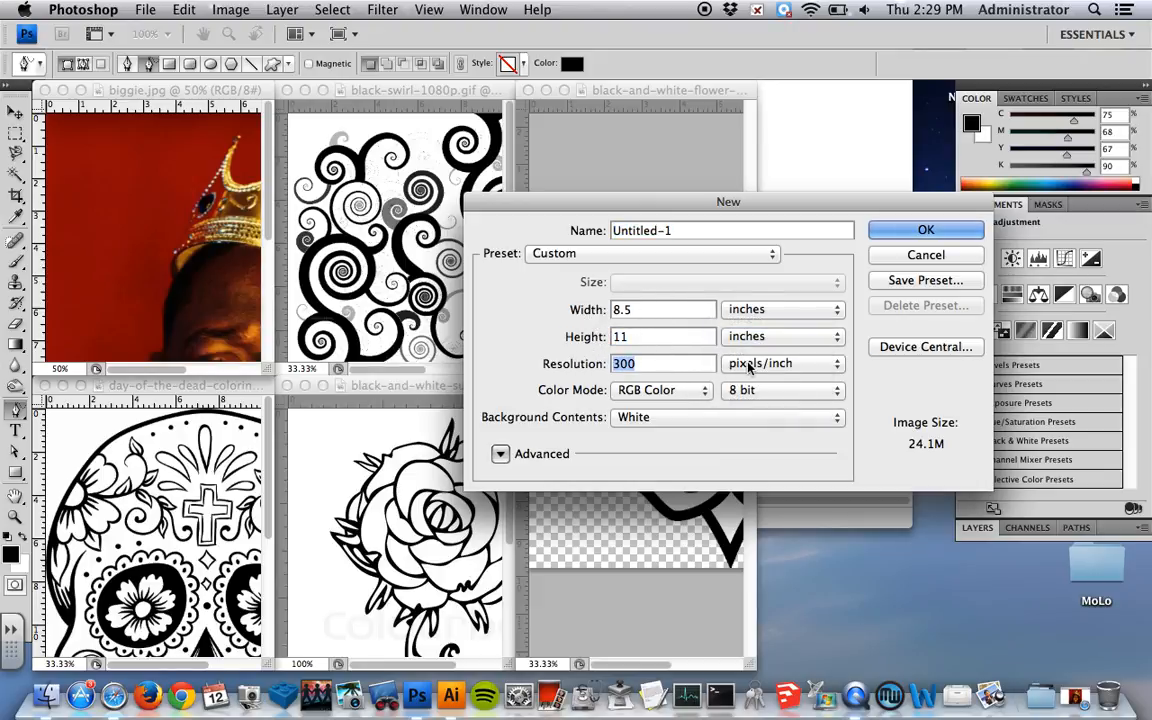
{"action": "left_click", "coordinate": [884, 229]}
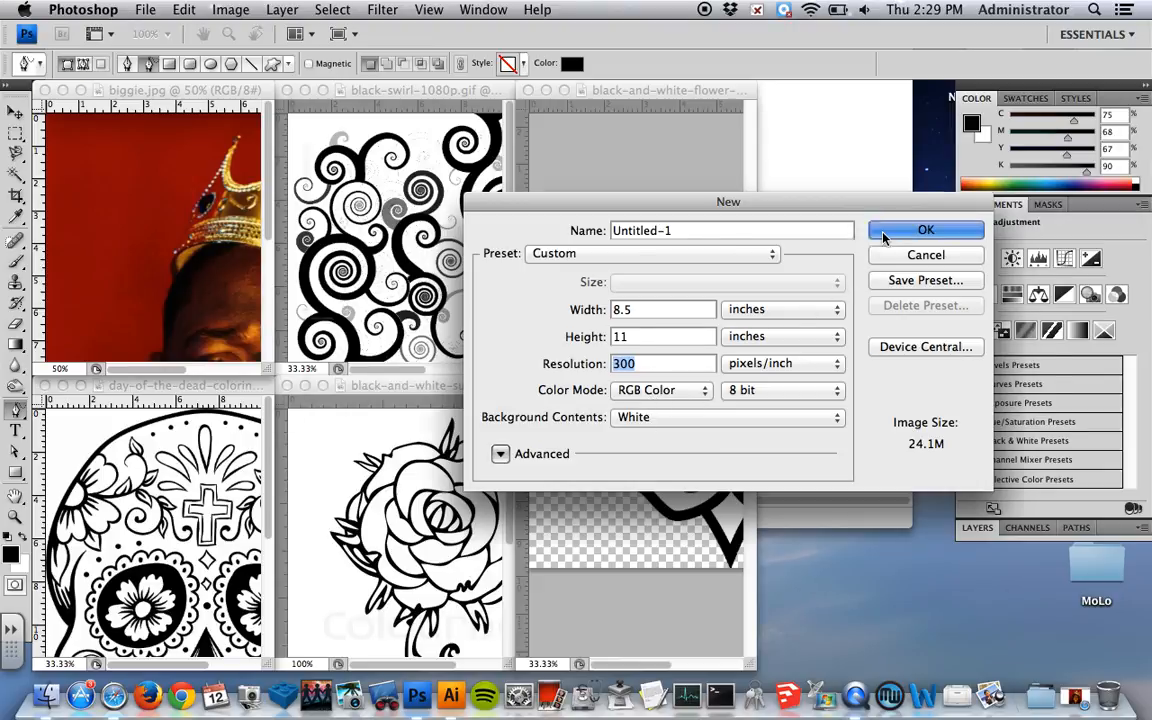
Copy the biggie.jpg portrait into the new blank document with the Move tool and close the source image.
{"action": "left_click_drag", "start_coordinate": [259, 110], "coordinate": [550, 170]}
{"action": "left_click", "coordinate": [205, 96]}
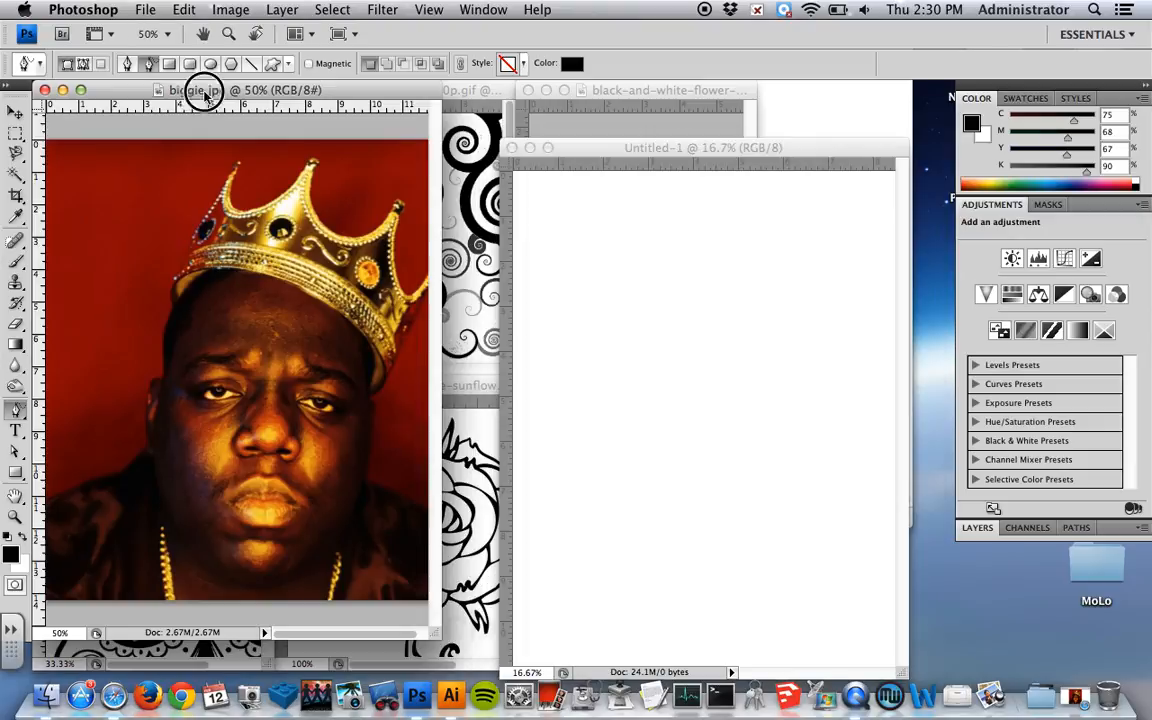
{"action": "left_click", "coordinate": [15, 113]}
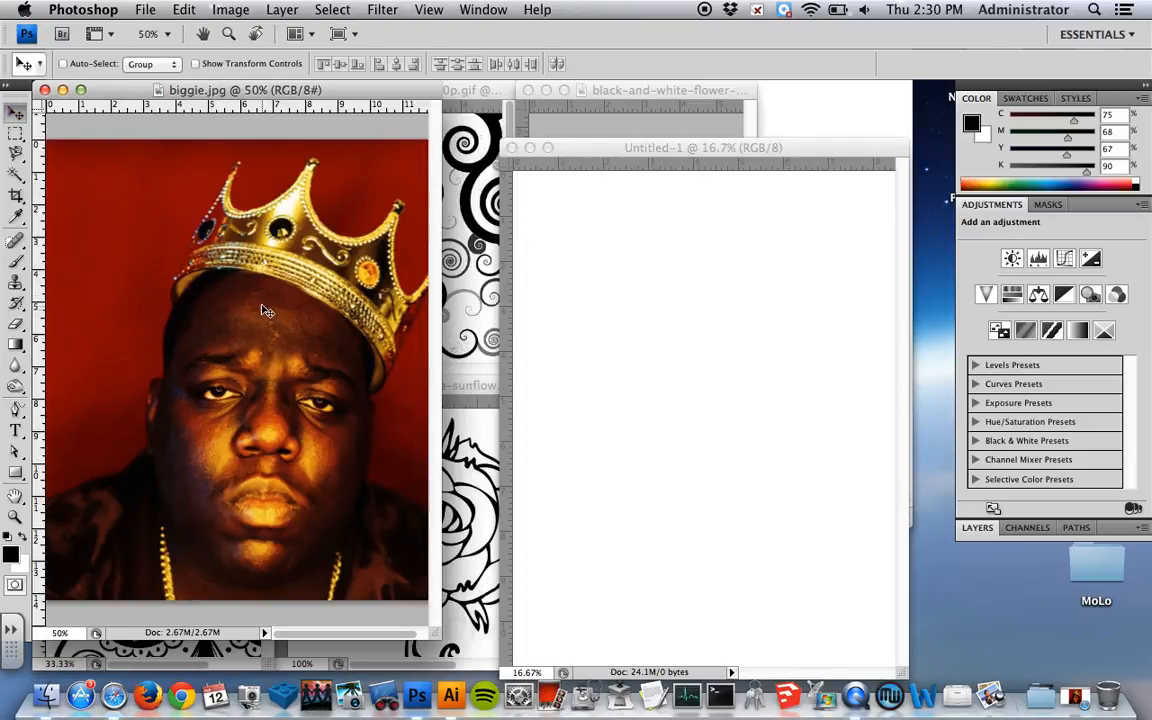
{"action": "left_click_drag", "start_coordinate": [376, 341], "coordinate": [720, 330]}
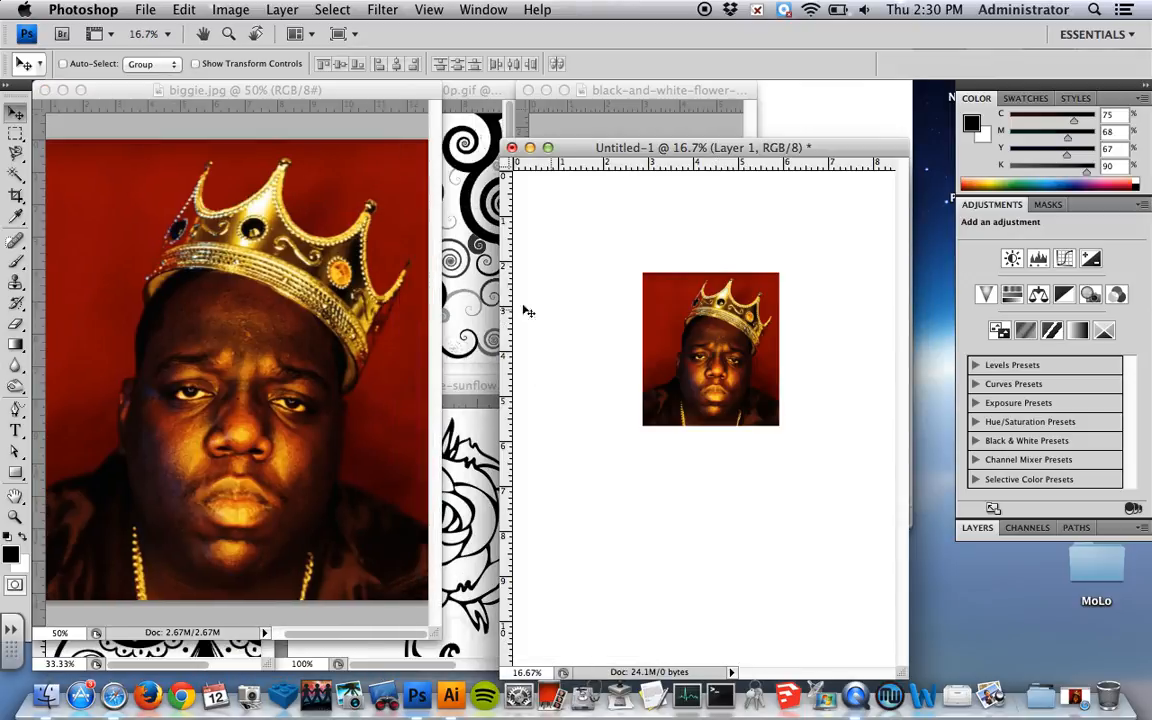
{"action": "left_click", "coordinate": [83, 113]}
{"action": "left_click", "coordinate": [44, 90]}
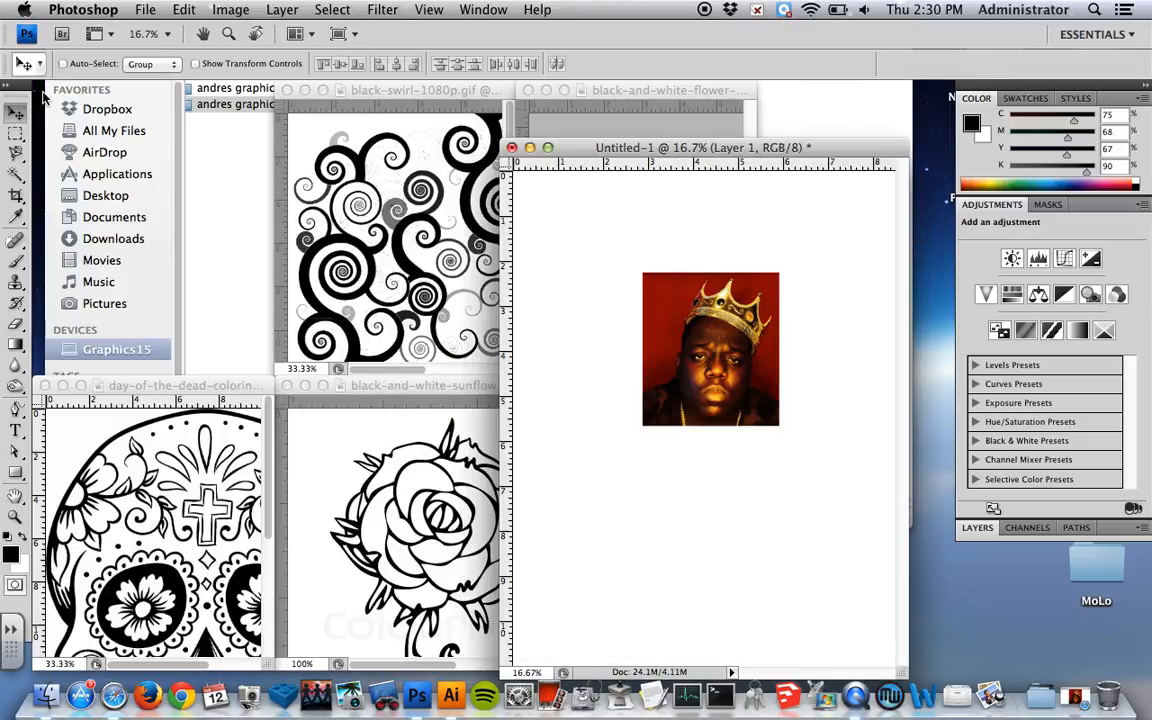
Scale the portrait layer proportionally to about 307.6% so it nearly fills the page.
{"action": "left_click_drag", "start_coordinate": [566, 144], "coordinate": [274, 113]}
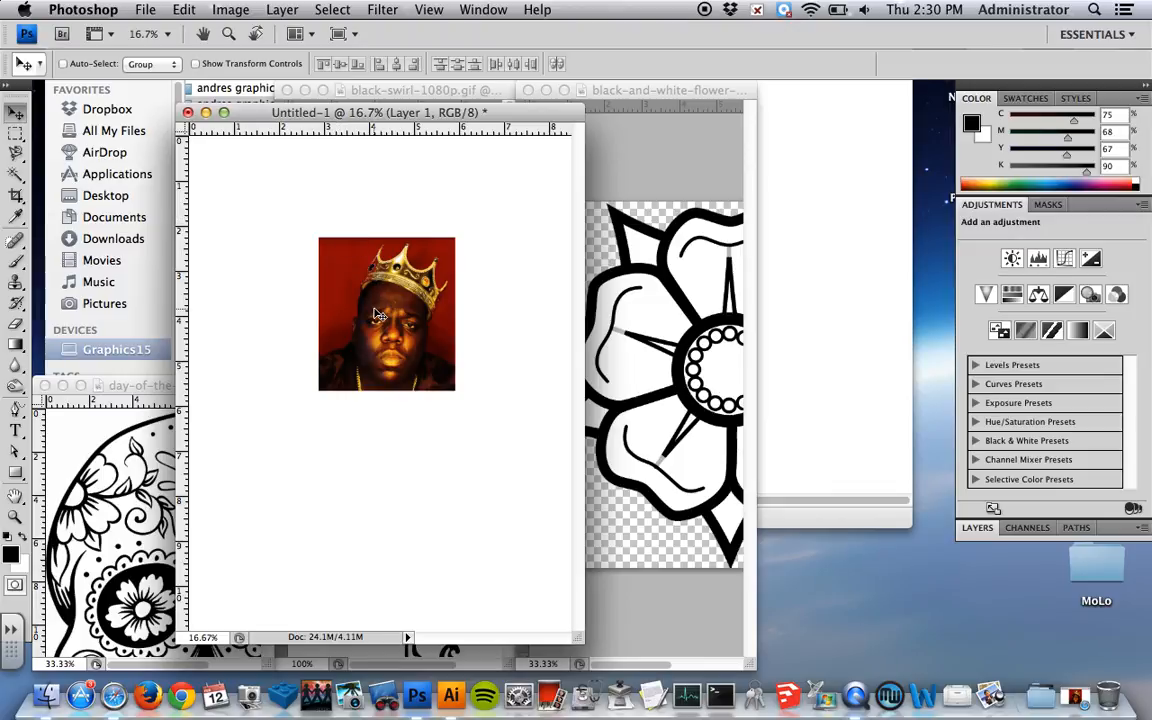
{"action": "key", "text": "super+t"}
{"action": "left_click_drag", "start_coordinate": [456, 390], "coordinate": [437, 449]}
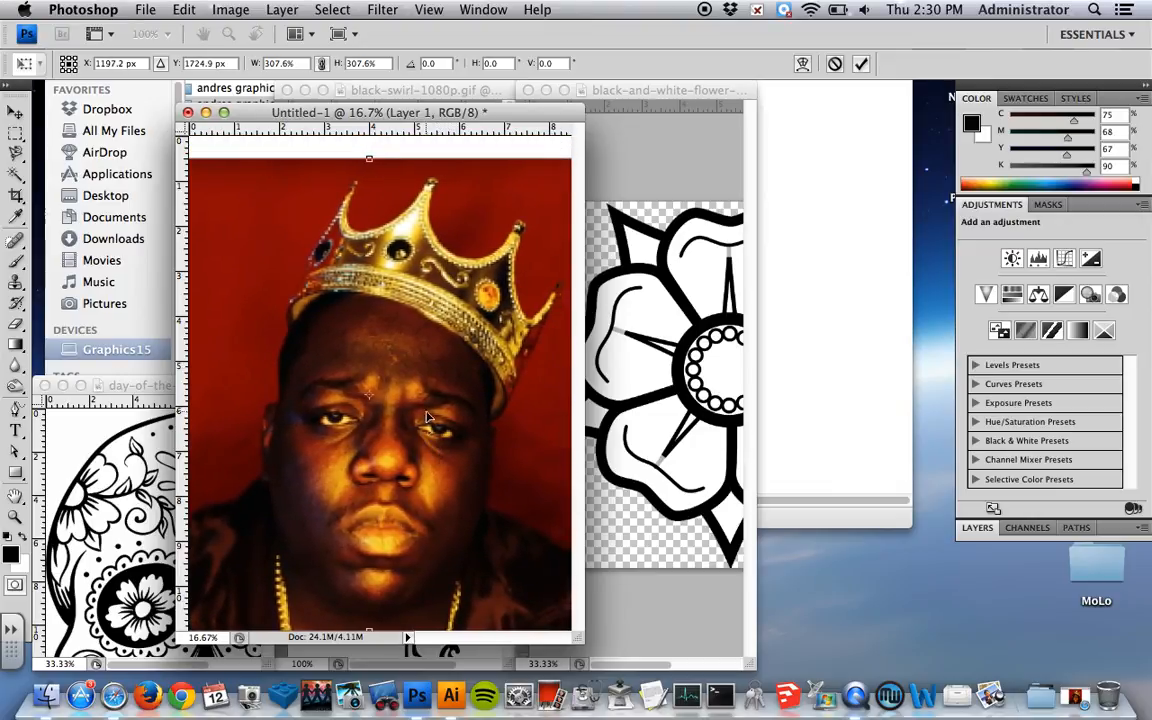
{"action": "key", "text": "Return"}
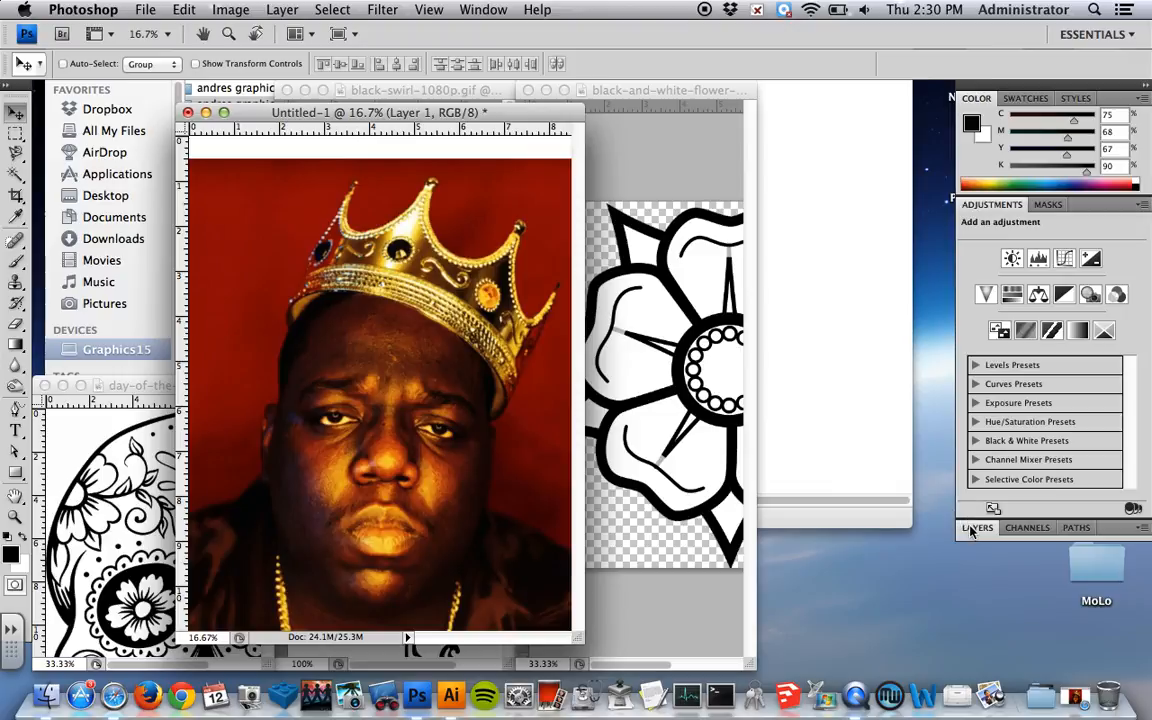
Detach the Layers panel as a floating window and enlarge it.
{"action": "left_click_drag", "start_coordinate": [985, 535], "coordinate": [711, 142]}
{"action": "left_click_drag", "start_coordinate": [869, 277], "coordinate": [953, 598]}
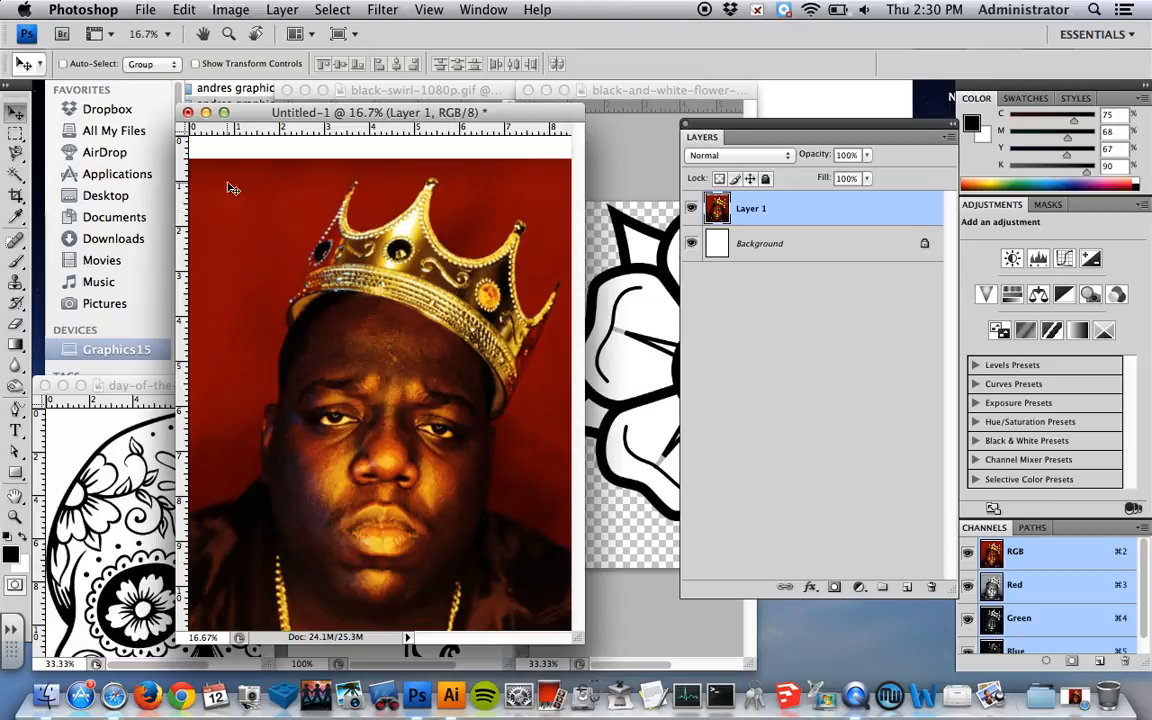
Select the red background around the head, crown and shoulders with the Quick Selection tool.
{"action": "left_click_drag", "start_coordinate": [17, 174], "coordinate": [100, 181]}
{"action": "mouse_move", "coordinate": [238, 375]}
{"action": "left_mouse_down"}
{"action": "mouse_move", "coordinate": [226, 231]}
{"action": "mouse_move", "coordinate": [206, 210]}
{"action": "left_mouse_up"}
{"action": "mouse_move", "coordinate": [364, 180]}
{"action": "left_mouse_down"}
{"action": "mouse_move", "coordinate": [421, 163]}
{"action": "mouse_move", "coordinate": [455, 163]}
{"action": "mouse_move", "coordinate": [473, 217]}
{"action": "left_mouse_up"}
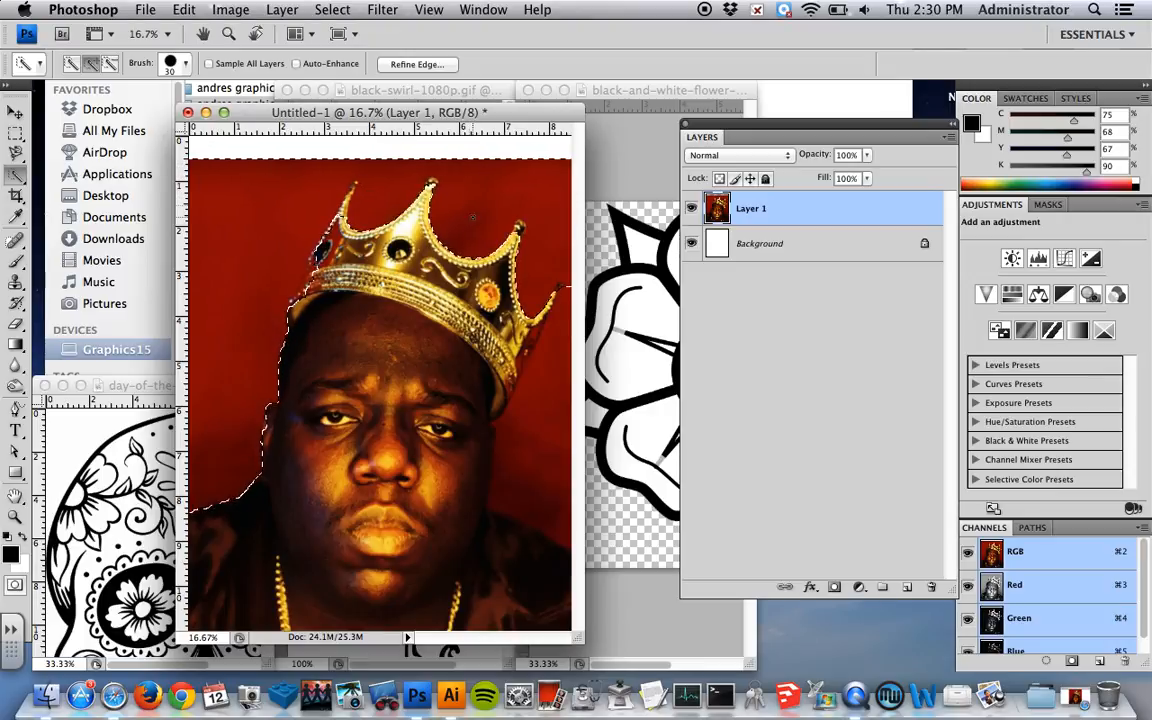
{"action": "left_click_drag", "start_coordinate": [543, 343], "coordinate": [566, 530]}
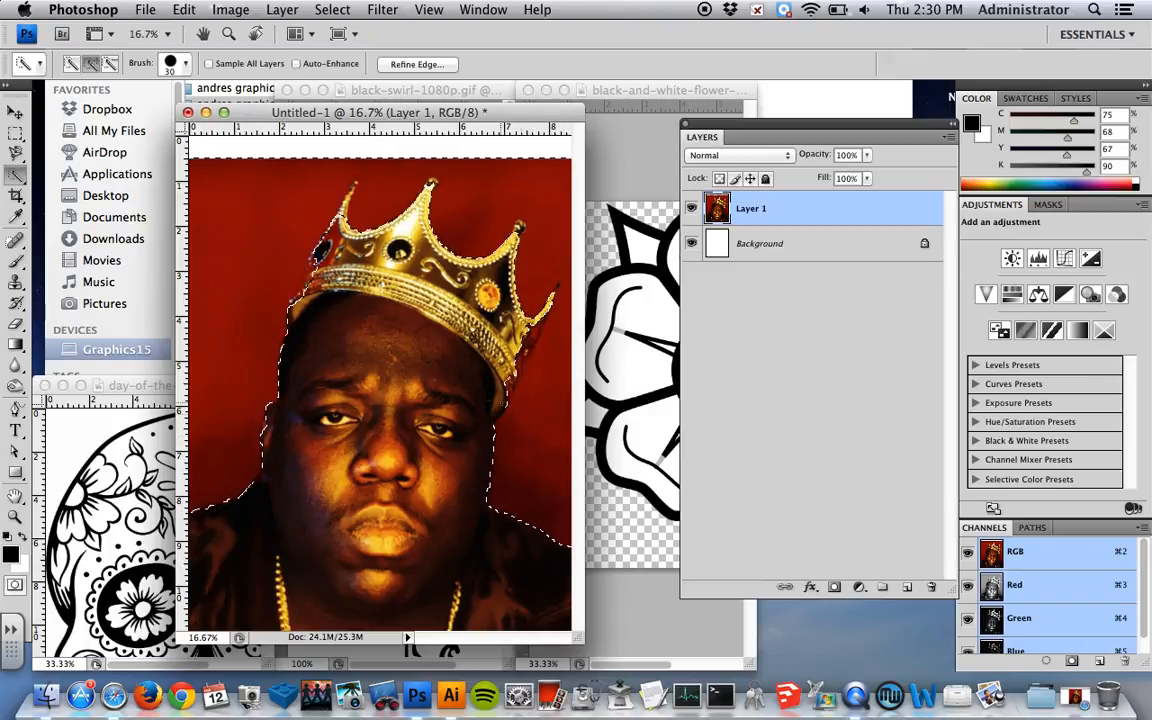
Refine the background selection with the Lasso tool along the ear and the jeweled side of the crown beside it.
{"action": "left_click_drag", "start_coordinate": [15, 152], "coordinate": [72, 152]}
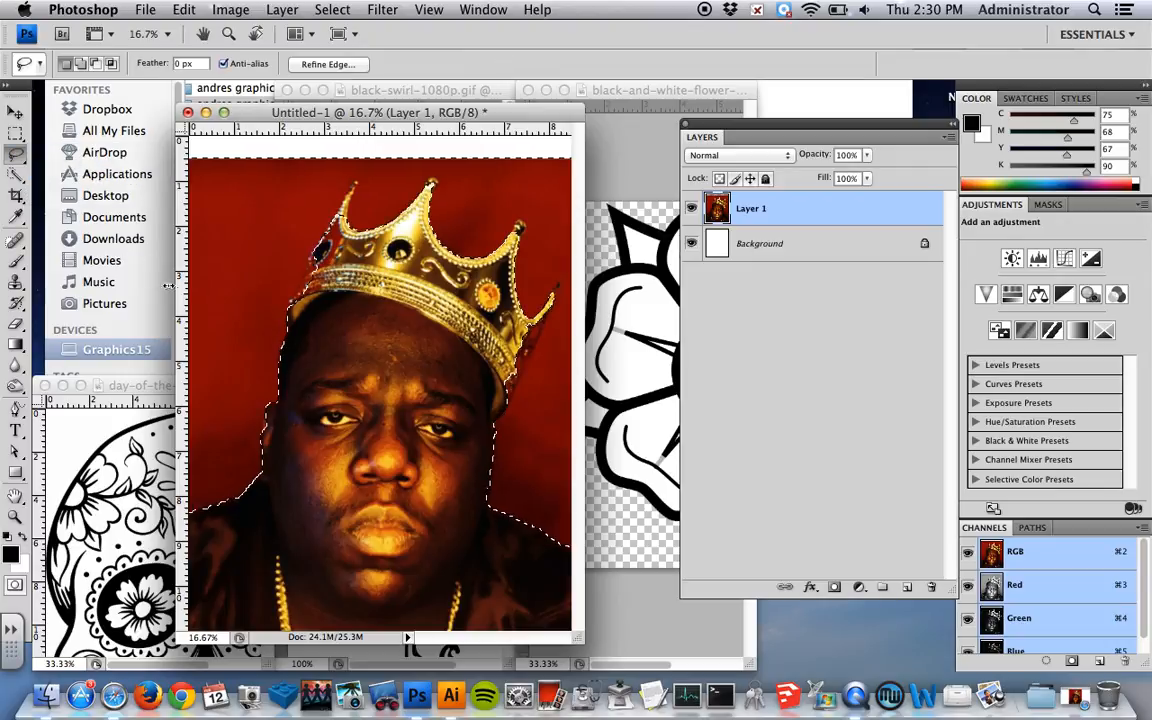
{"action": "scroll", "coordinate": [296, 378], "scroll_direction": "up", "scroll_amount": 5}
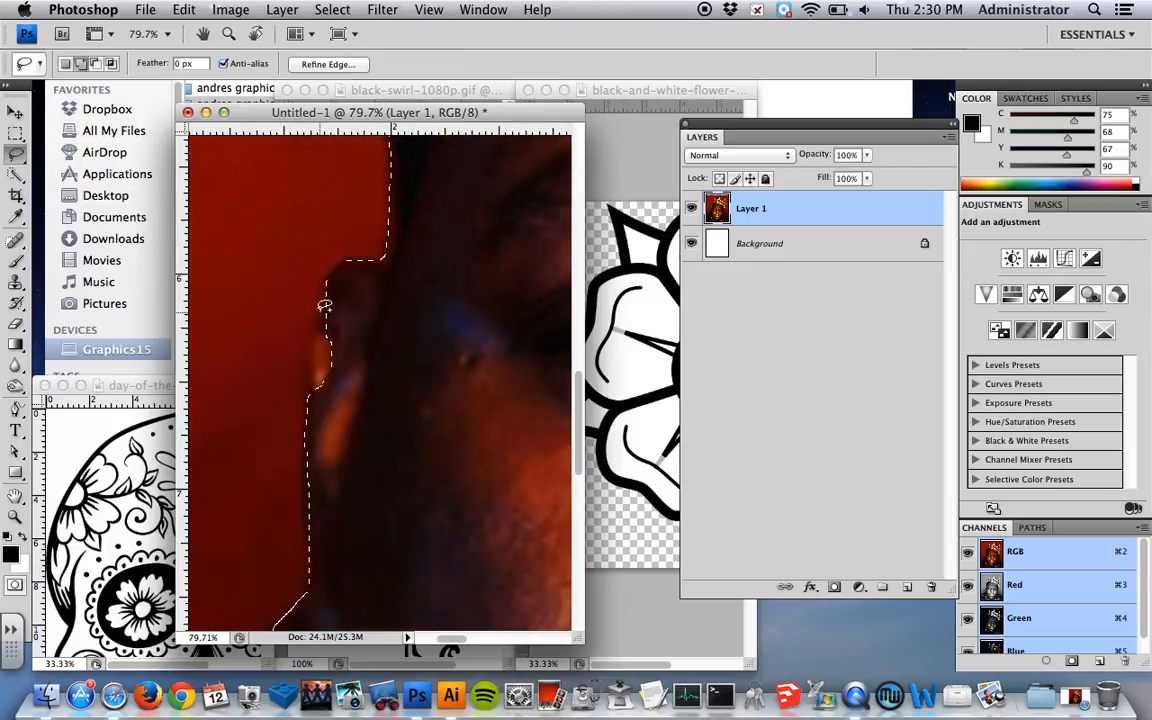
{"action": "mouse_move", "coordinate": [328, 303]}
{"action": "left_mouse_down"}
{"action": "mouse_move", "coordinate": [313, 358]}
{"action": "mouse_move", "coordinate": [363, 316]}
{"action": "mouse_move", "coordinate": [352, 285]}
{"action": "left_mouse_up"}
{"action": "key", "text": "space"}
{"action": "left_click_drag", "start_coordinate": [424, 257], "coordinate": [355, 570]}
{"action": "left_click_drag", "start_coordinate": [390, 478], "coordinate": [385, 452]}
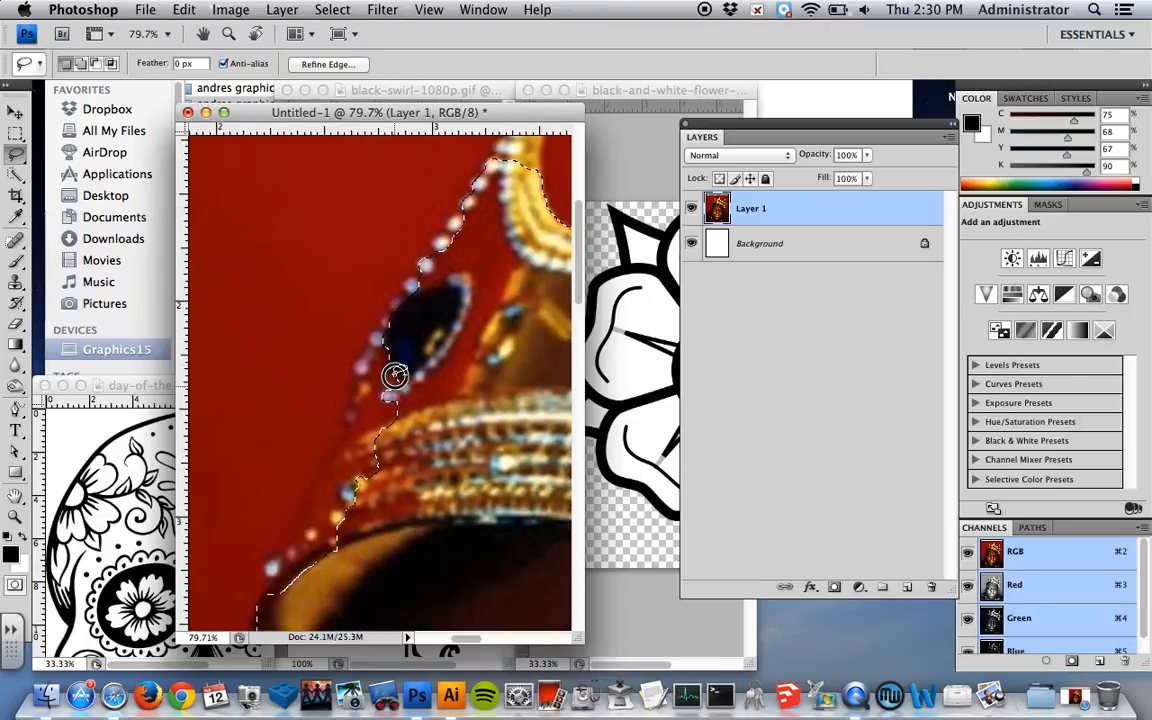
{"action": "mouse_move", "coordinate": [273, 600]}
{"action": "left_mouse_down"}
{"action": "mouse_move", "coordinate": [267, 562]}
{"action": "mouse_move", "coordinate": [365, 325]}
{"action": "mouse_move", "coordinate": [426, 230]}
{"action": "mouse_move", "coordinate": [485, 172]}
{"action": "mouse_move", "coordinate": [530, 300]}
{"action": "mouse_move", "coordinate": [381, 489]}
{"action": "left_mouse_up"}
{"action": "key", "text": "space"}
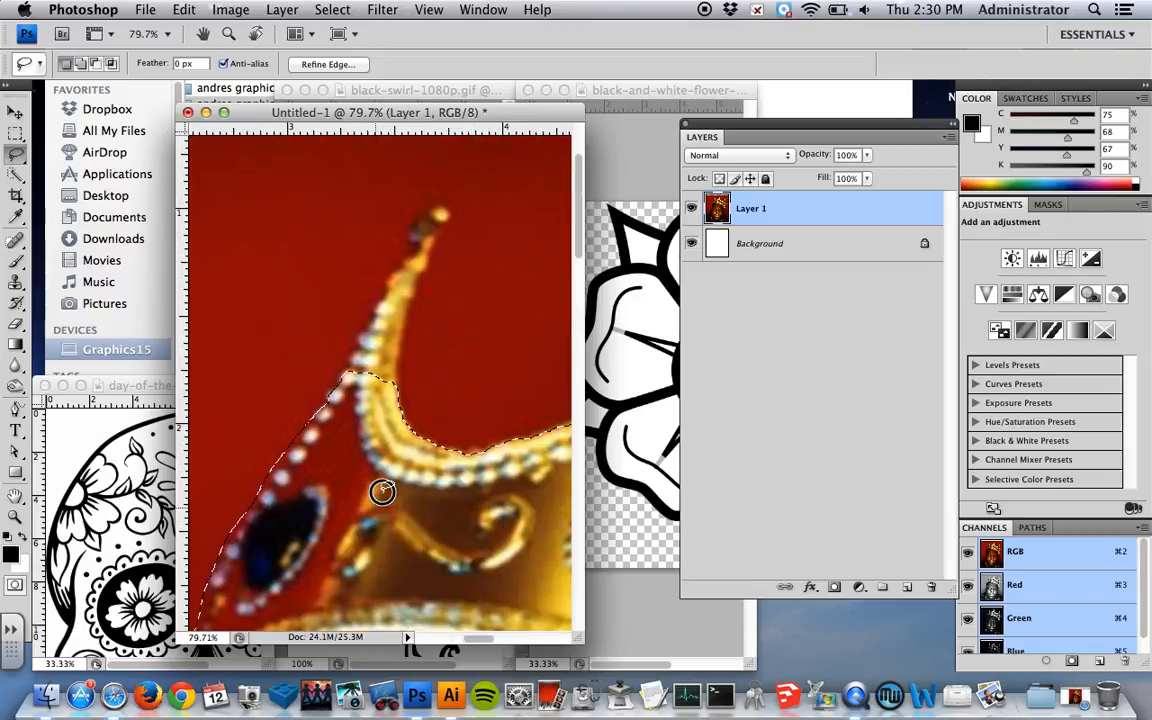
Lasso the crown's leftmost and middle points out of the background selection.
{"action": "mouse_move", "coordinate": [345, 376]}
{"action": "left_mouse_down"}
{"action": "mouse_move", "coordinate": [429, 214]}
{"action": "mouse_move", "coordinate": [448, 218]}
{"action": "mouse_move", "coordinate": [422, 278]}
{"action": "left_mouse_up"}
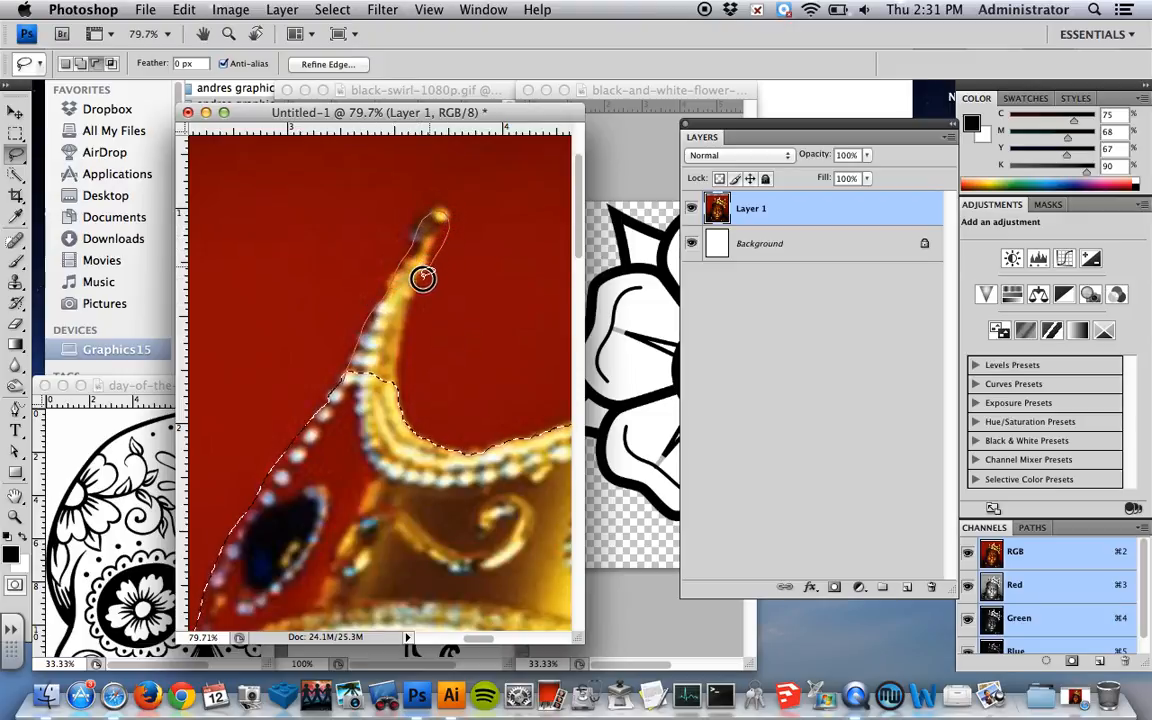
{"action": "left_click_drag", "start_coordinate": [396, 397], "coordinate": [398, 402]}
{"action": "left_click_drag", "start_coordinate": [462, 373], "coordinate": [290, 414]}
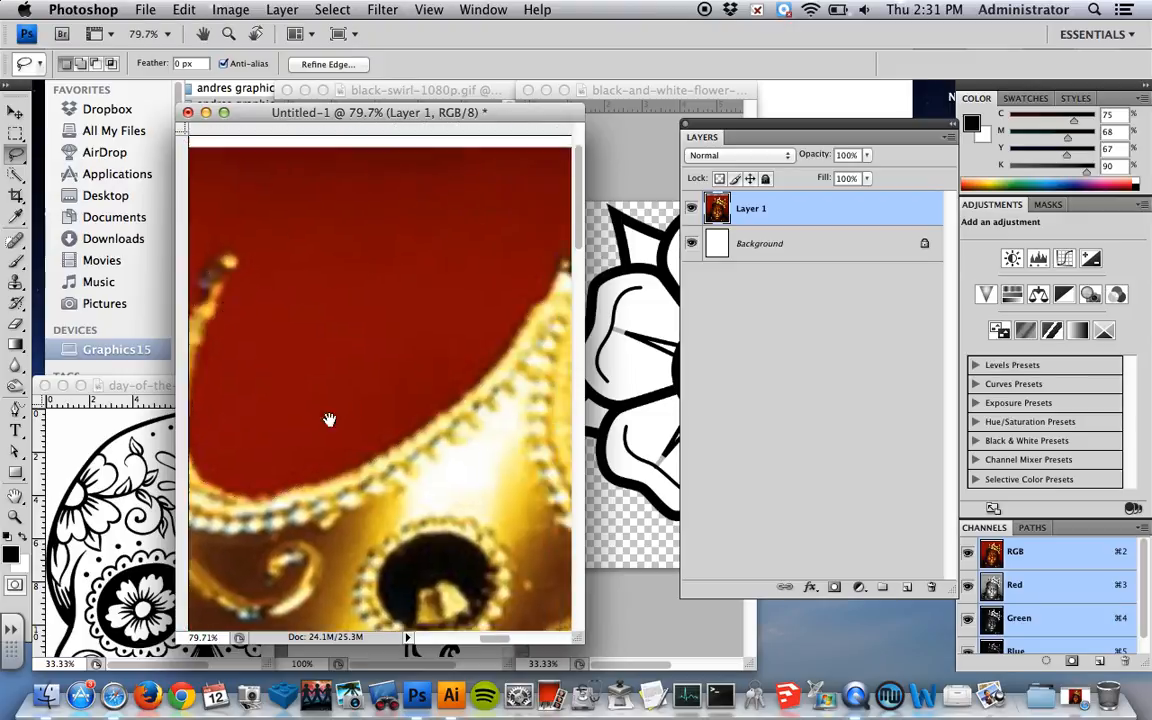
{"action": "mouse_move", "coordinate": [369, 318]}
{"action": "left_mouse_down"}
{"action": "mouse_move", "coordinate": [384, 273]}
{"action": "mouse_move", "coordinate": [401, 267]}
{"action": "mouse_move", "coordinate": [424, 275]}
{"action": "mouse_move", "coordinate": [424, 311]}
{"action": "mouse_move", "coordinate": [405, 320]}
{"action": "left_mouse_up"}
{"action": "left_click_drag", "start_coordinate": [478, 357], "coordinate": [248, 319]}
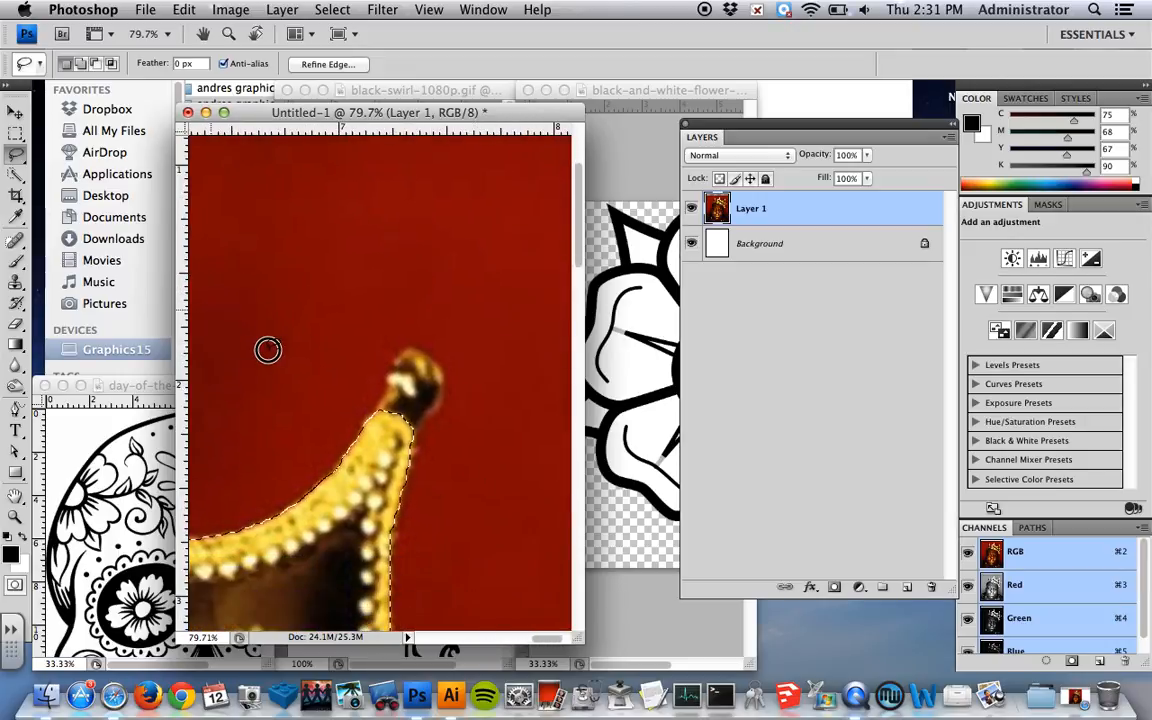
Correct the background selection with the Lasso tool around the crown's right-hand points, its right edge and the side of the head.
{"action": "mouse_move", "coordinate": [396, 356]}
{"action": "left_mouse_down"}
{"action": "mouse_move", "coordinate": [428, 359]}
{"action": "mouse_move", "coordinate": [439, 396]}
{"action": "mouse_move", "coordinate": [387, 455]}
{"action": "mouse_move", "coordinate": [399, 407]}
{"action": "mouse_move", "coordinate": [276, 349]}
{"action": "mouse_move", "coordinate": [386, 404]}
{"action": "left_mouse_up"}
{"action": "mouse_move", "coordinate": [481, 384]}
{"action": "left_mouse_down"}
{"action": "mouse_move", "coordinate": [504, 309]}
{"action": "mouse_move", "coordinate": [497, 361]}
{"action": "mouse_move", "coordinate": [398, 589]}
{"action": "mouse_move", "coordinate": [440, 230]}
{"action": "mouse_move", "coordinate": [417, 382]}
{"action": "mouse_move", "coordinate": [463, 249]}
{"action": "mouse_move", "coordinate": [446, 327]}
{"action": "mouse_move", "coordinate": [338, 560]}
{"action": "mouse_move", "coordinate": [300, 578]}
{"action": "left_mouse_up"}
{"action": "left_click_drag", "start_coordinate": [369, 409], "coordinate": [390, 172]}
{"action": "mouse_move", "coordinate": [362, 310]}
{"action": "left_mouse_down"}
{"action": "mouse_move", "coordinate": [287, 483]}
{"action": "mouse_move", "coordinate": [240, 345]}
{"action": "left_mouse_up"}
{"action": "left_click_drag", "start_coordinate": [327, 357], "coordinate": [435, 177]}
{"action": "left_click_drag", "start_coordinate": [422, 371], "coordinate": [458, 186]}
{"action": "mouse_move", "coordinate": [395, 207]}
{"action": "left_mouse_down"}
{"action": "mouse_move", "coordinate": [386, 167]}
{"action": "mouse_move", "coordinate": [372, 200]}
{"action": "mouse_move", "coordinate": [398, 240]}
{"action": "mouse_move", "coordinate": [378, 298]}
{"action": "mouse_move", "coordinate": [419, 363]}
{"action": "mouse_move", "coordinate": [424, 445]}
{"action": "left_mouse_up"}
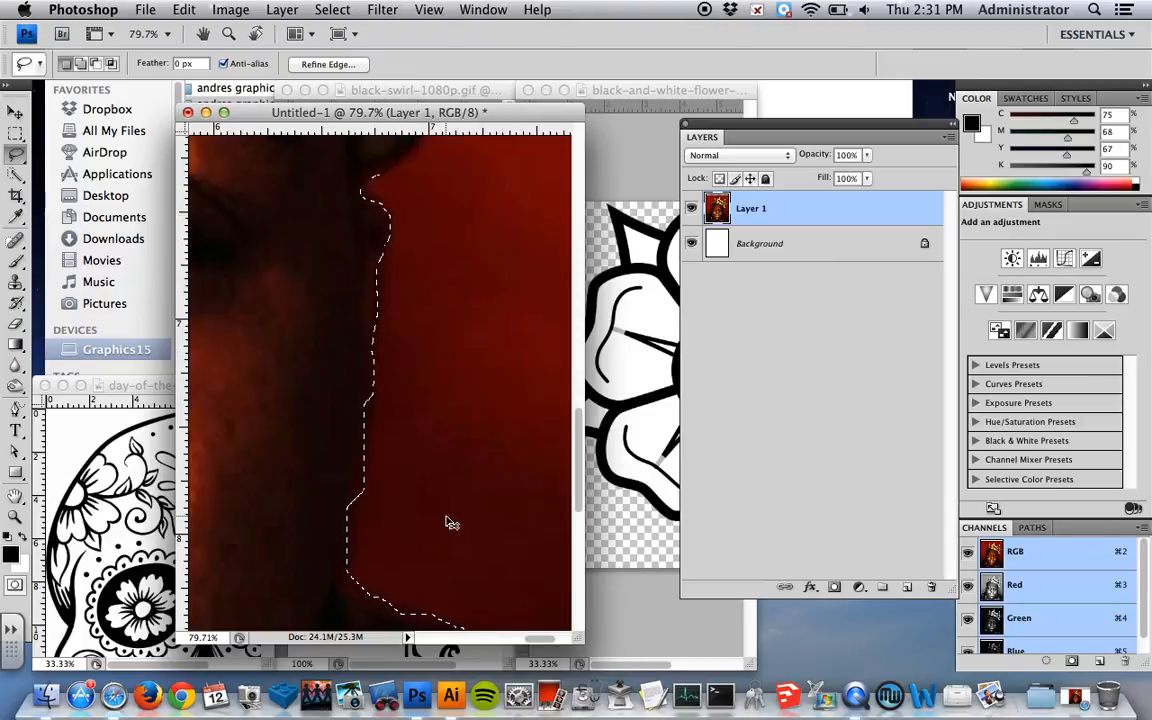
Delete the selected red background from the portrait layer and clear the selection.
{"action": "key", "text": "super+0"}
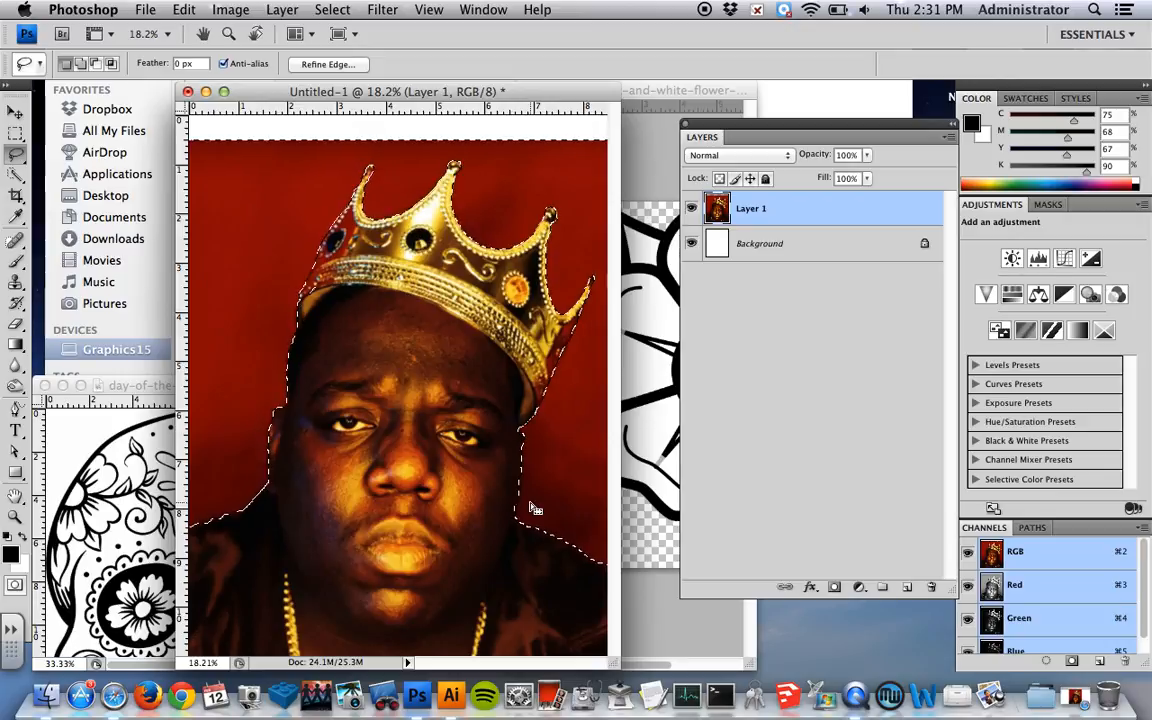
{"action": "key", "text": "Delete"}
{"action": "key", "text": "super+d"}
Desaturate the portrait layer to grayscale tones.
{"action": "left_click", "coordinate": [231, 10]}
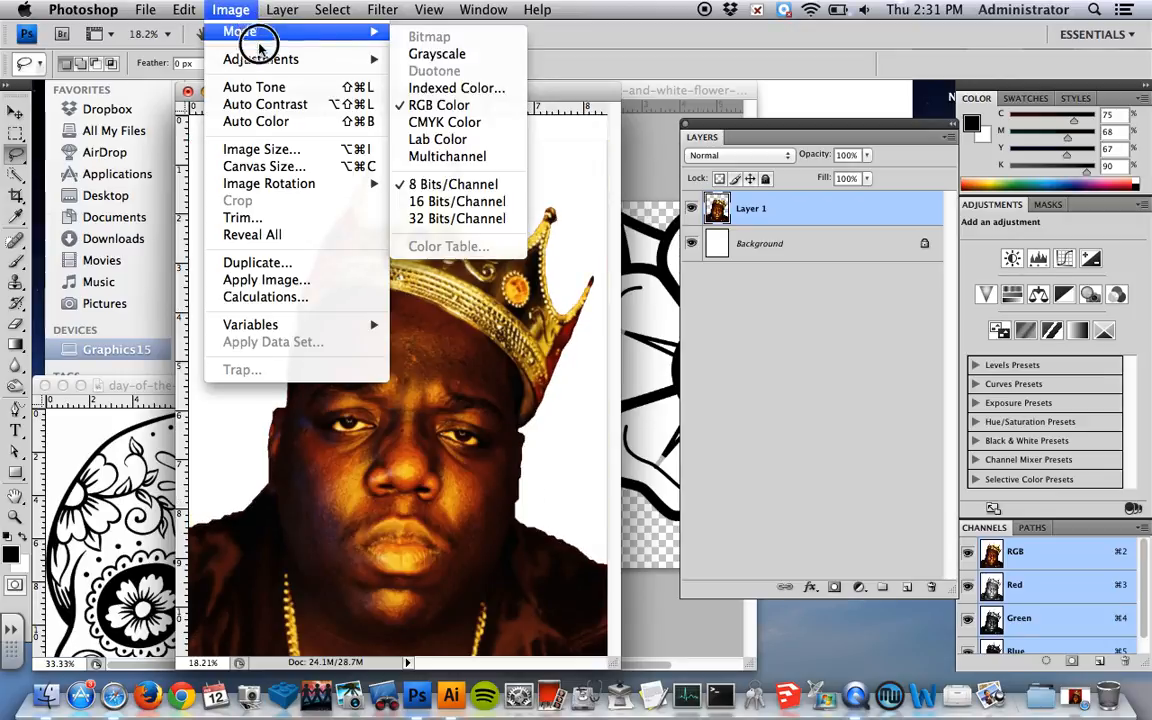
{"action": "mouse_move", "coordinate": [268, 60]}
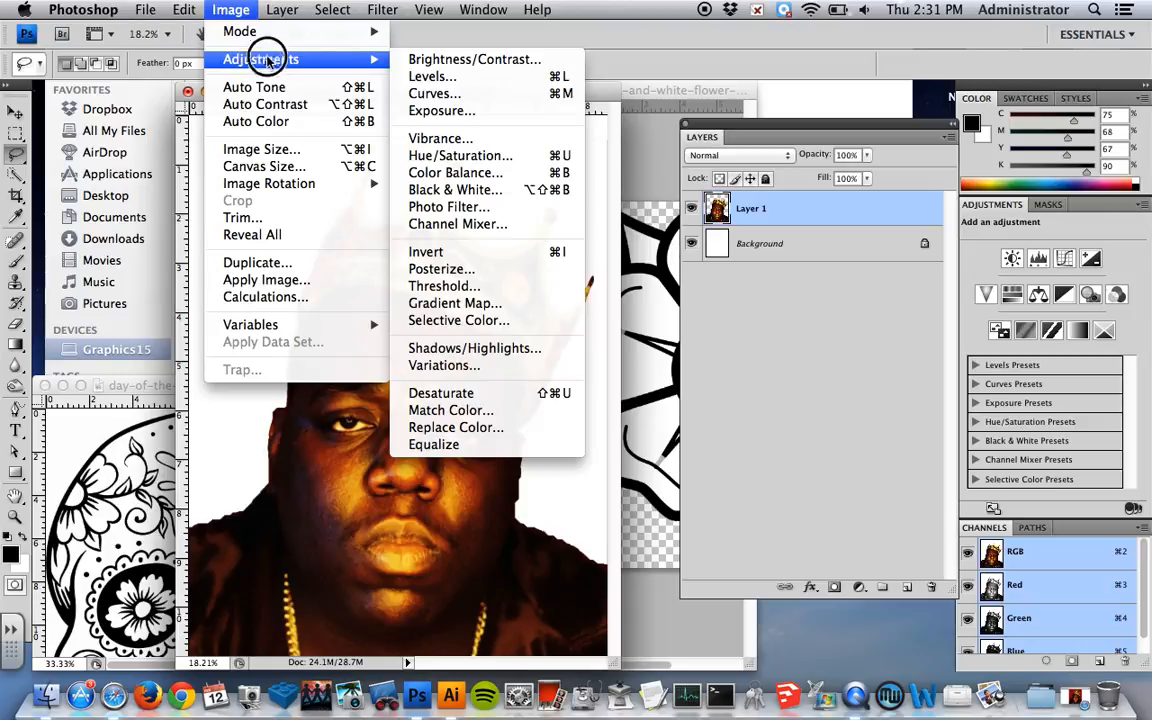
{"action": "left_click", "coordinate": [481, 393]}
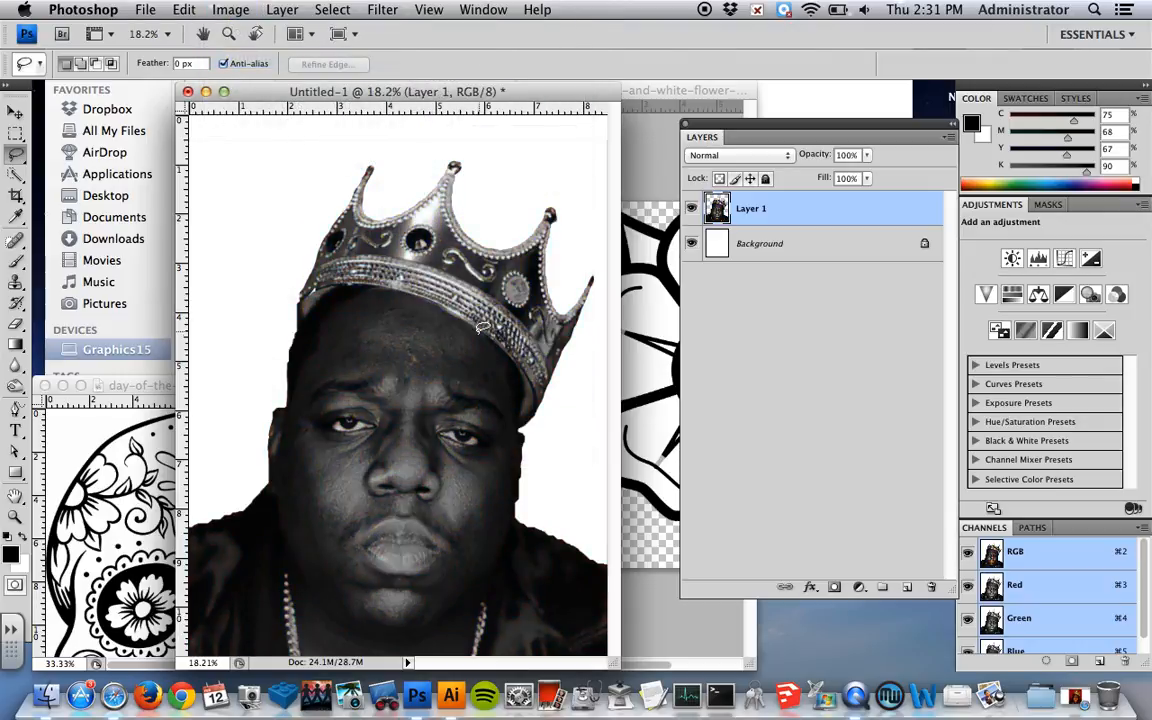
Increase the portrait's contrast with Levels, setting the black input to 13 and the white input to 161.
{"action": "left_click", "coordinate": [233, 10]}
{"action": "mouse_move", "coordinate": [318, 55]}
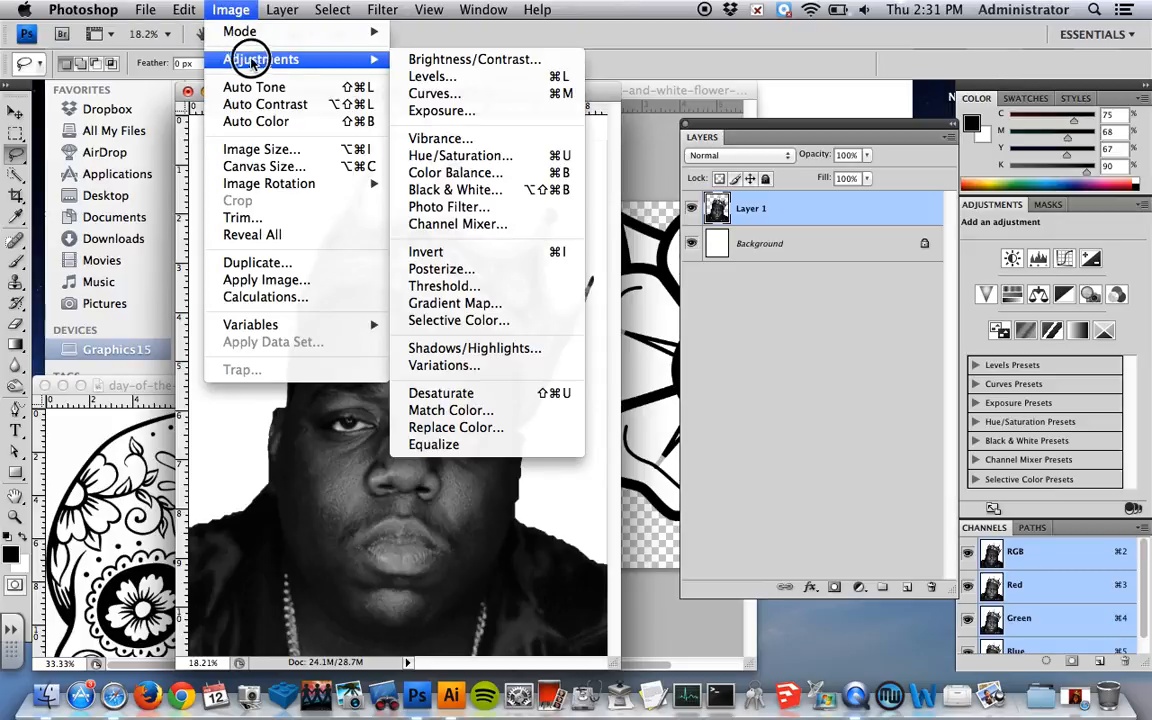
{"action": "left_click", "coordinate": [418, 77]}
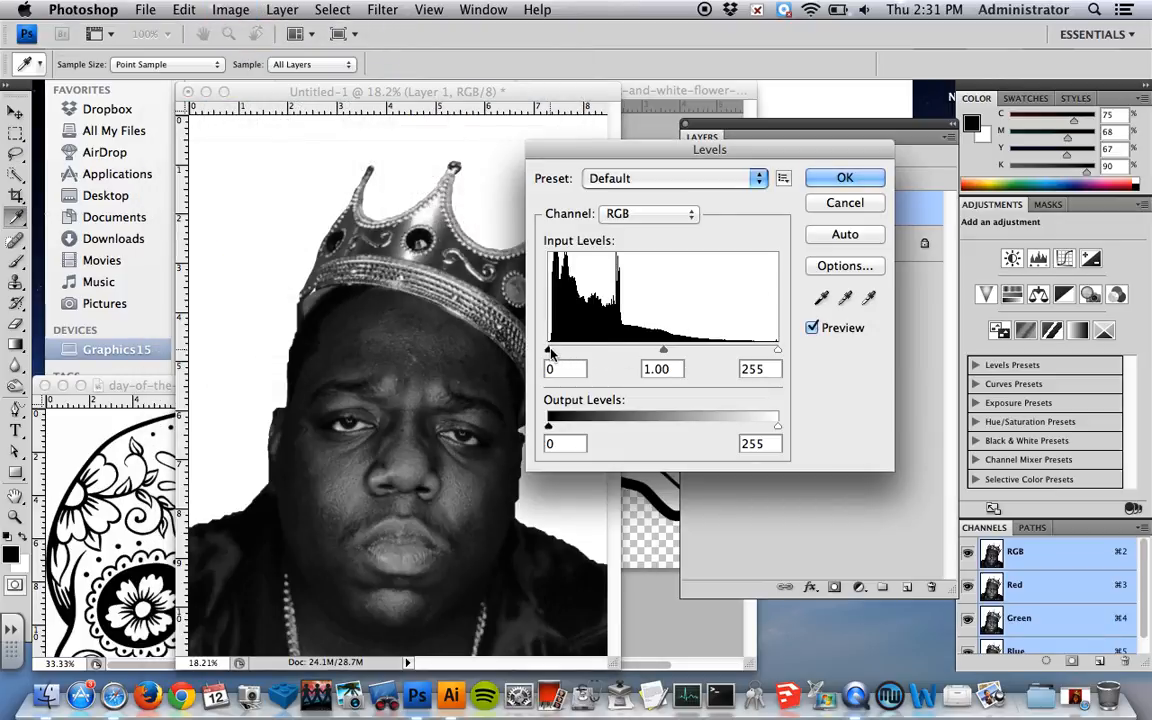
{"action": "left_click_drag", "start_coordinate": [549, 351], "coordinate": [560, 351]}
{"action": "left_click_drag", "start_coordinate": [771, 354], "coordinate": [690, 360]}
{"action": "left_click", "coordinate": [845, 176]}
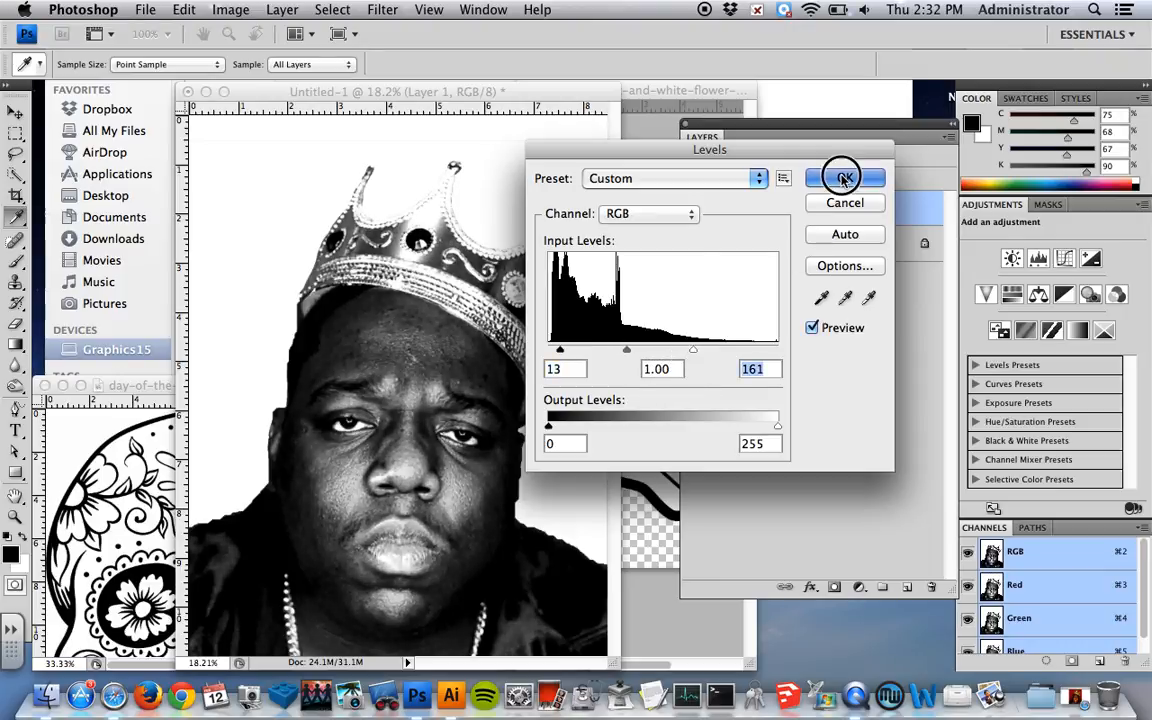
{"action": "key", "text": "l"}
Apply a Gaussian Blur with a radius of 8.4 pixels to the portrait layer.
{"action": "left_click", "coordinate": [383, 9]}
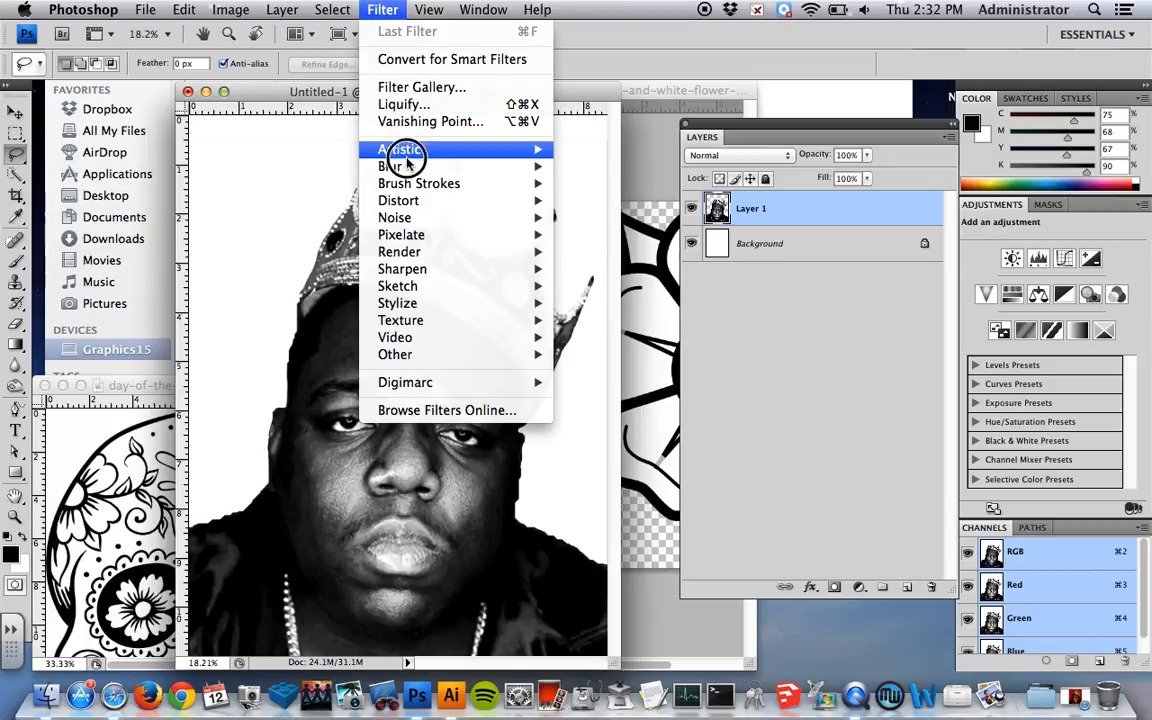
{"action": "mouse_move", "coordinate": [411, 168]}
{"action": "left_click", "coordinate": [618, 234]}
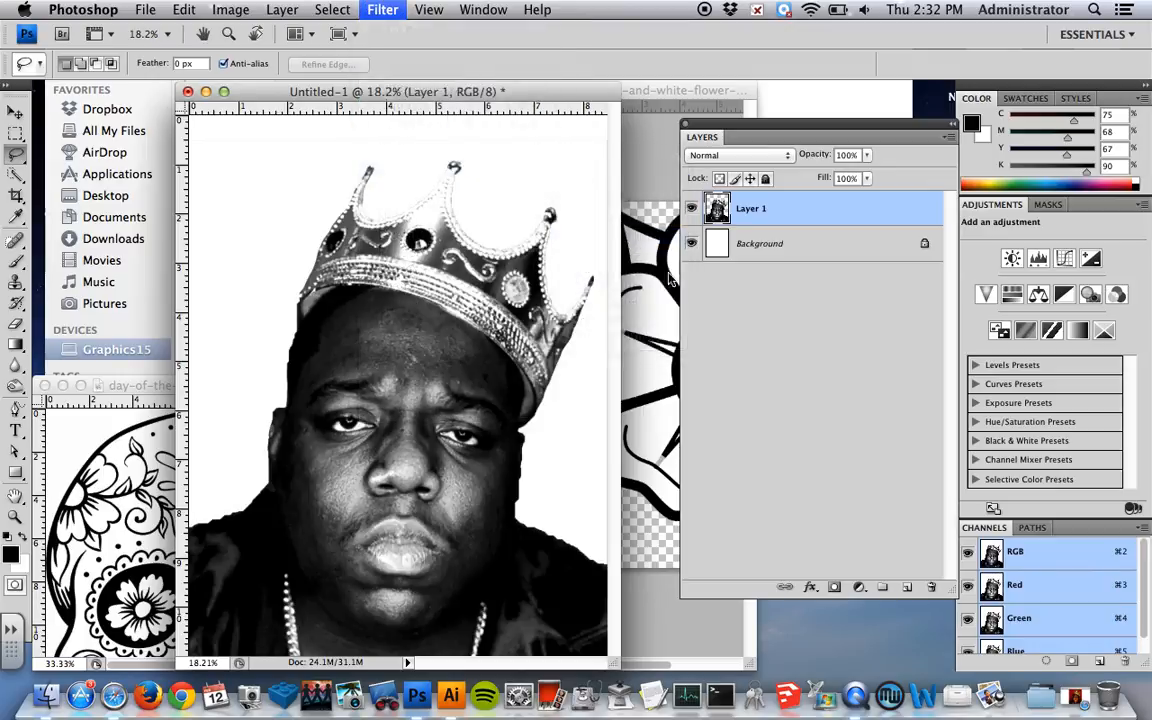
{"action": "left_click_drag", "start_coordinate": [697, 589], "coordinate": [735, 590]}
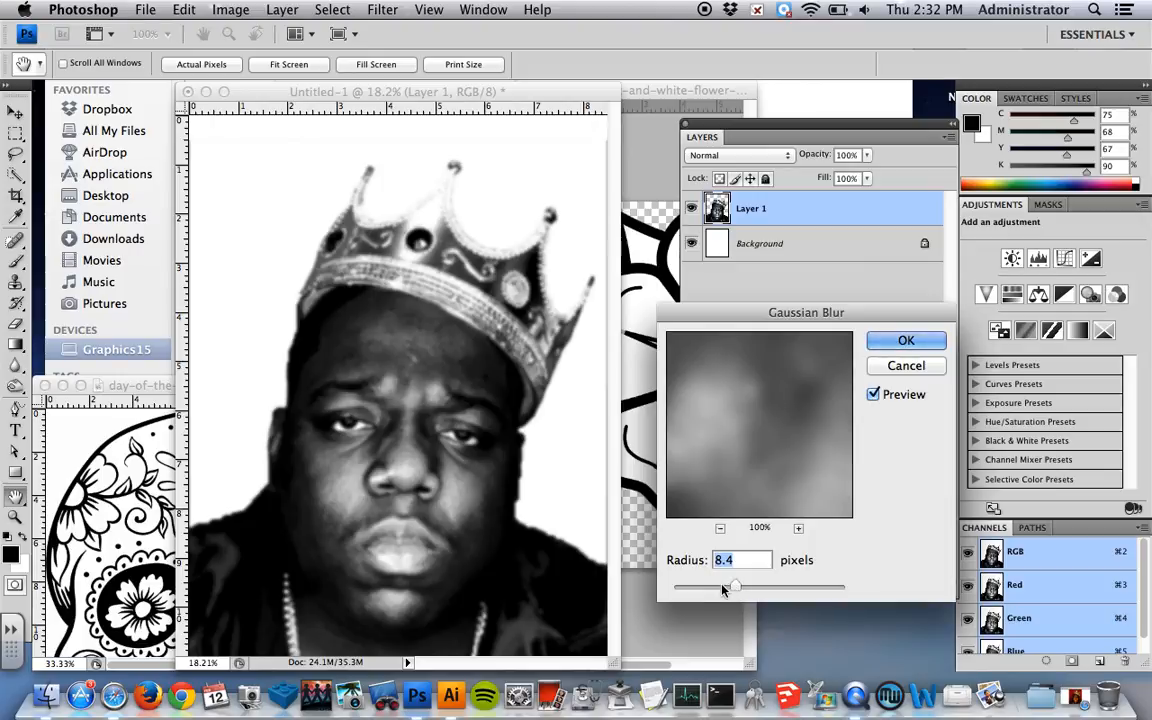
{"action": "left_click", "coordinate": [905, 341]}
{"action": "key", "text": "l"}
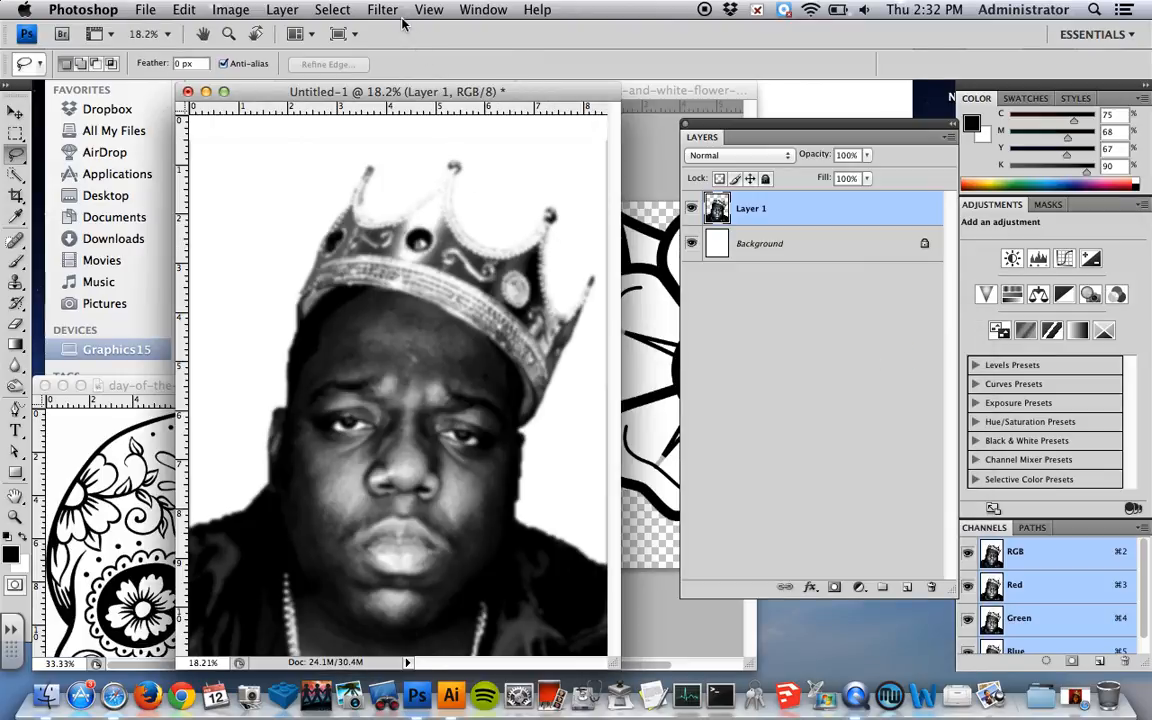
Apply a Threshold adjustment at level 108 to the blurred portrait.
{"action": "left_click", "coordinate": [230, 9]}
{"action": "mouse_move", "coordinate": [260, 59]}
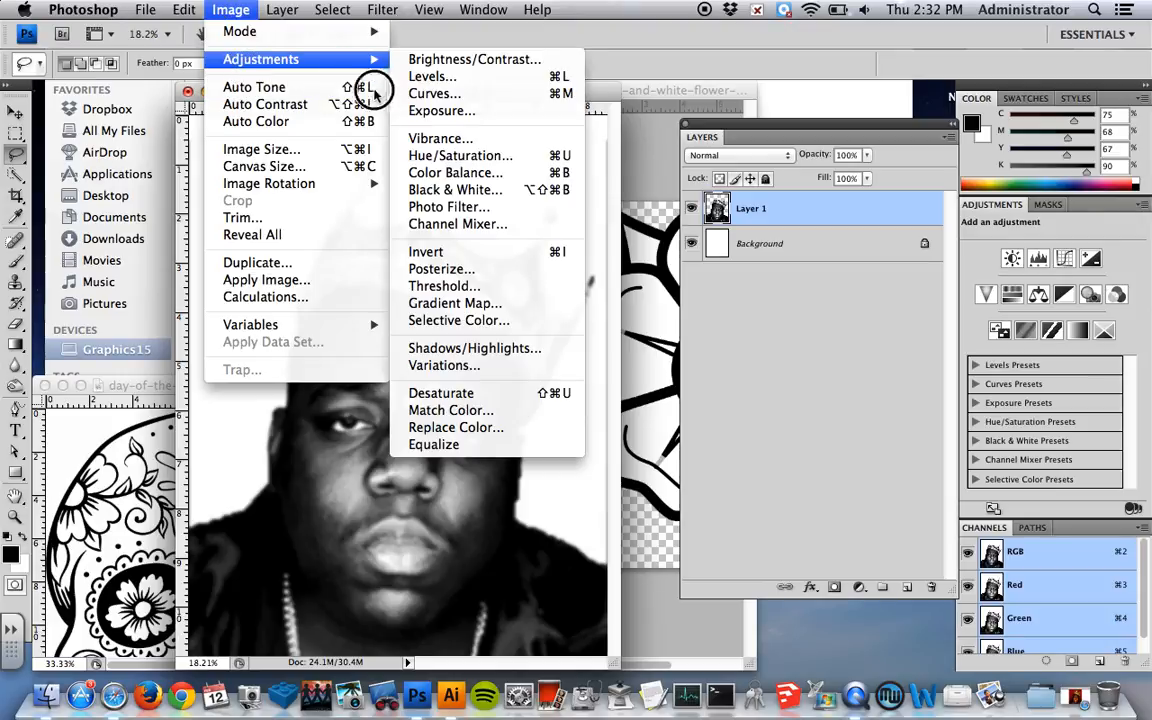
{"action": "left_click", "coordinate": [444, 286]}
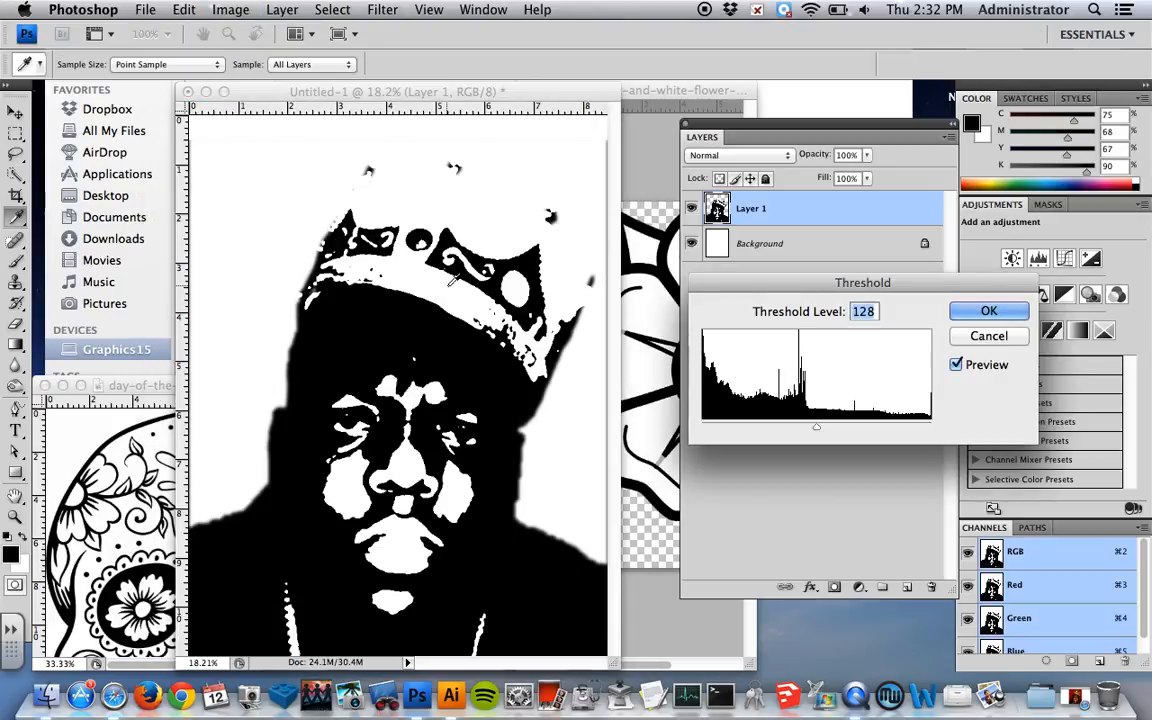
{"action": "left_click_drag", "start_coordinate": [817, 431], "coordinate": [799, 450]}
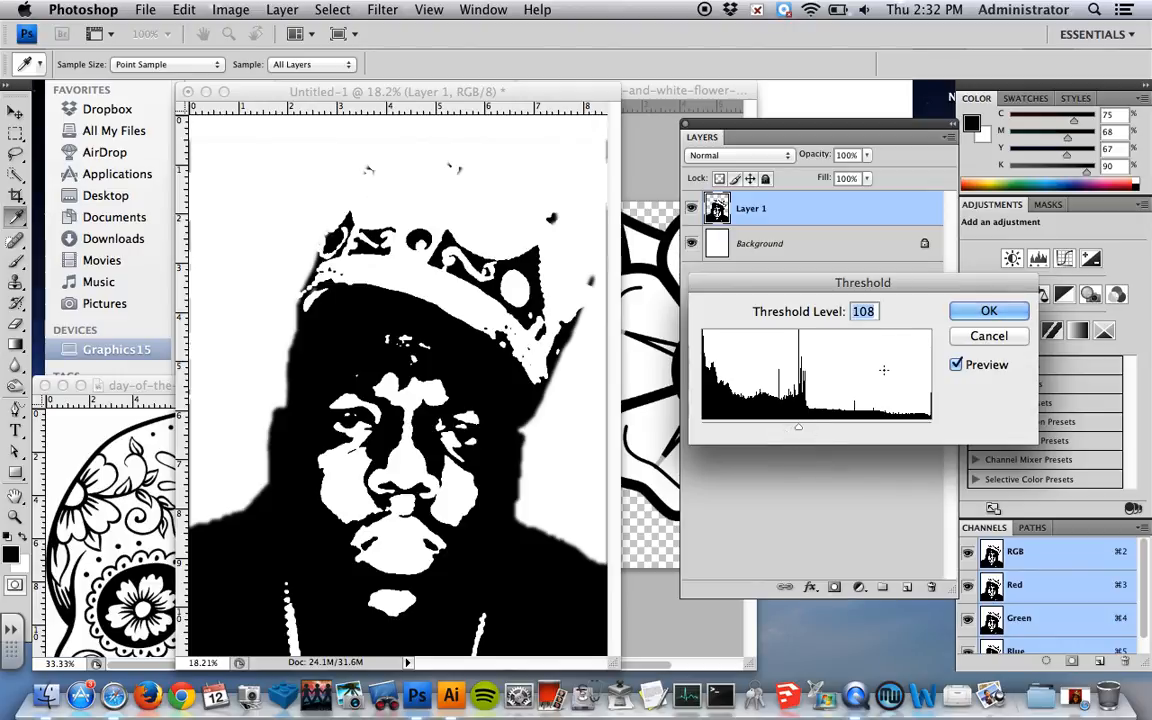
{"action": "left_click", "coordinate": [986, 313]}
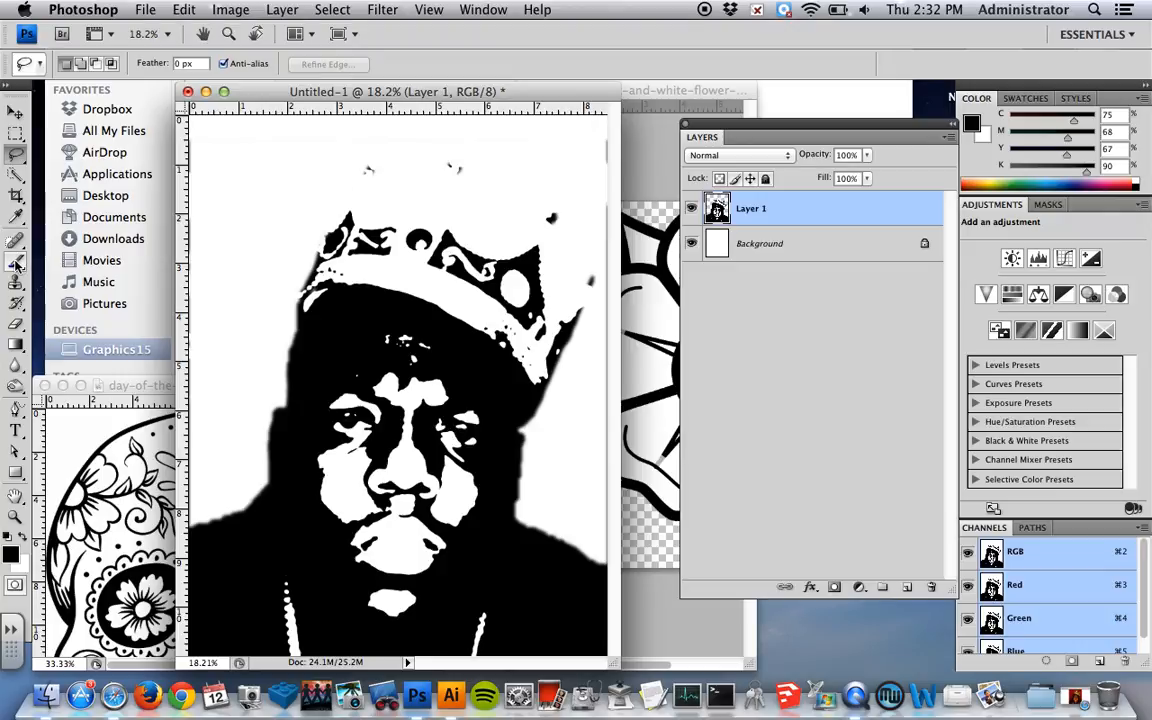
Paint out the stray specks around the crown and the crown's middle section with a white 100 px brush.
{"action": "left_click_drag", "start_coordinate": [15, 263], "coordinate": [72, 263]}
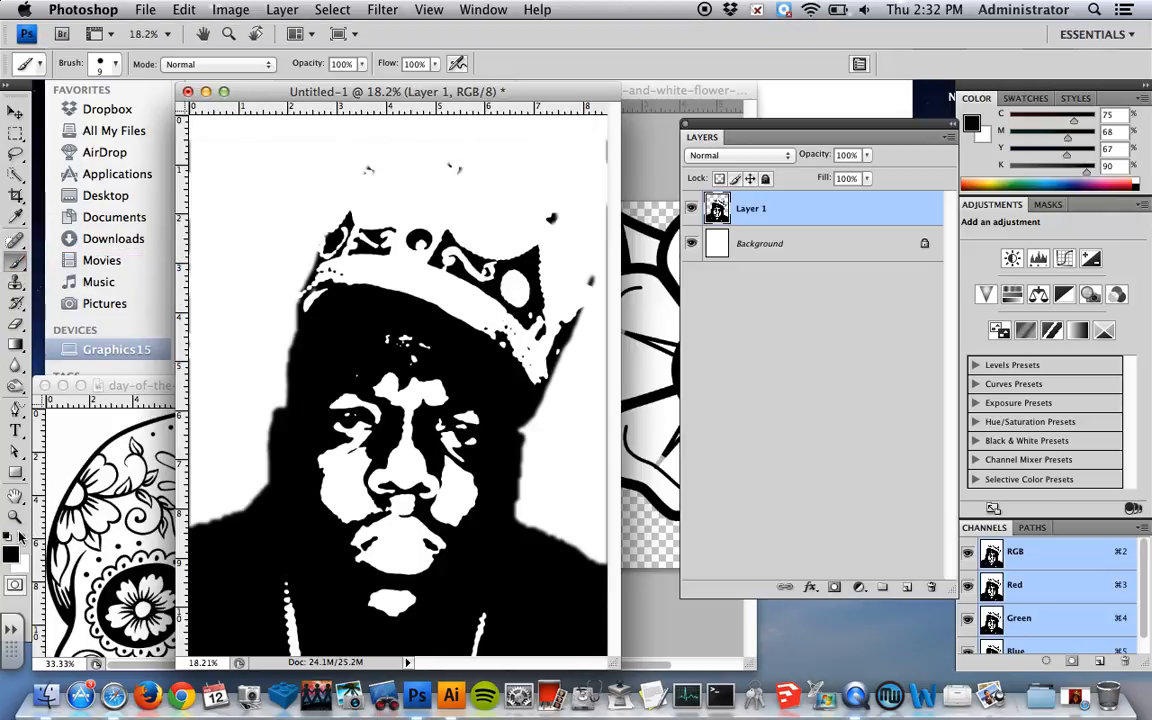
{"action": "left_click", "coordinate": [22, 537]}
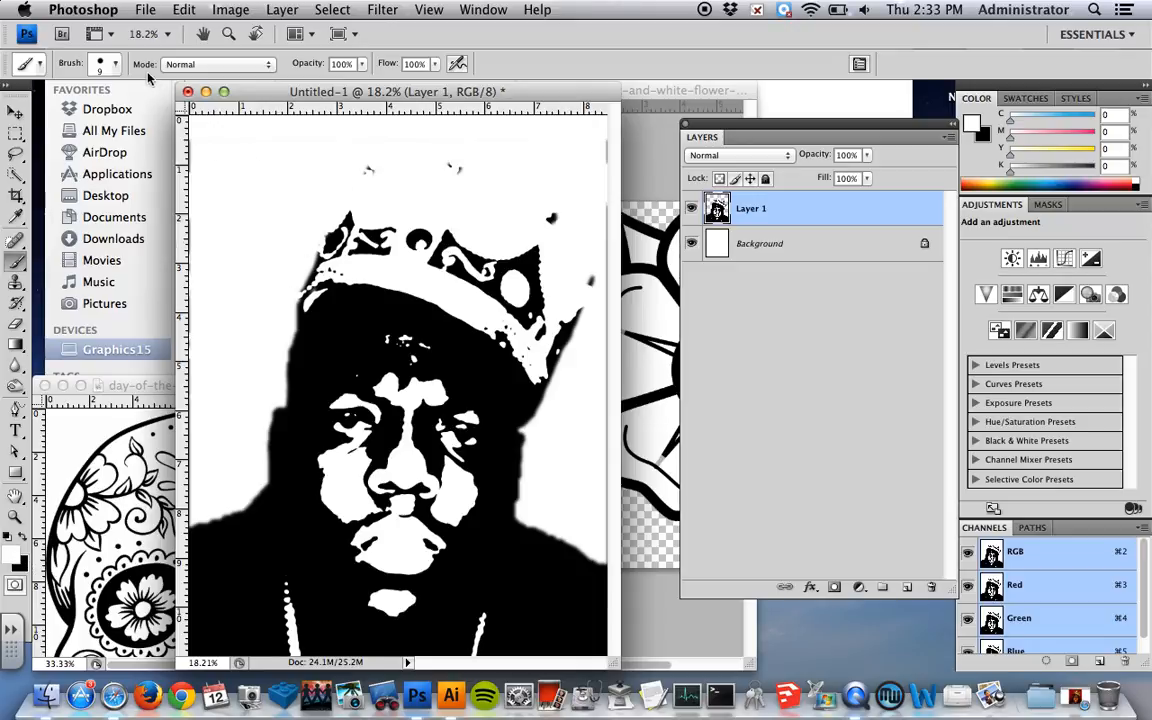
{"action": "left_click", "coordinate": [104, 63]}
{"action": "left_click_drag", "start_coordinate": [99, 63], "coordinate": [116, 62]}
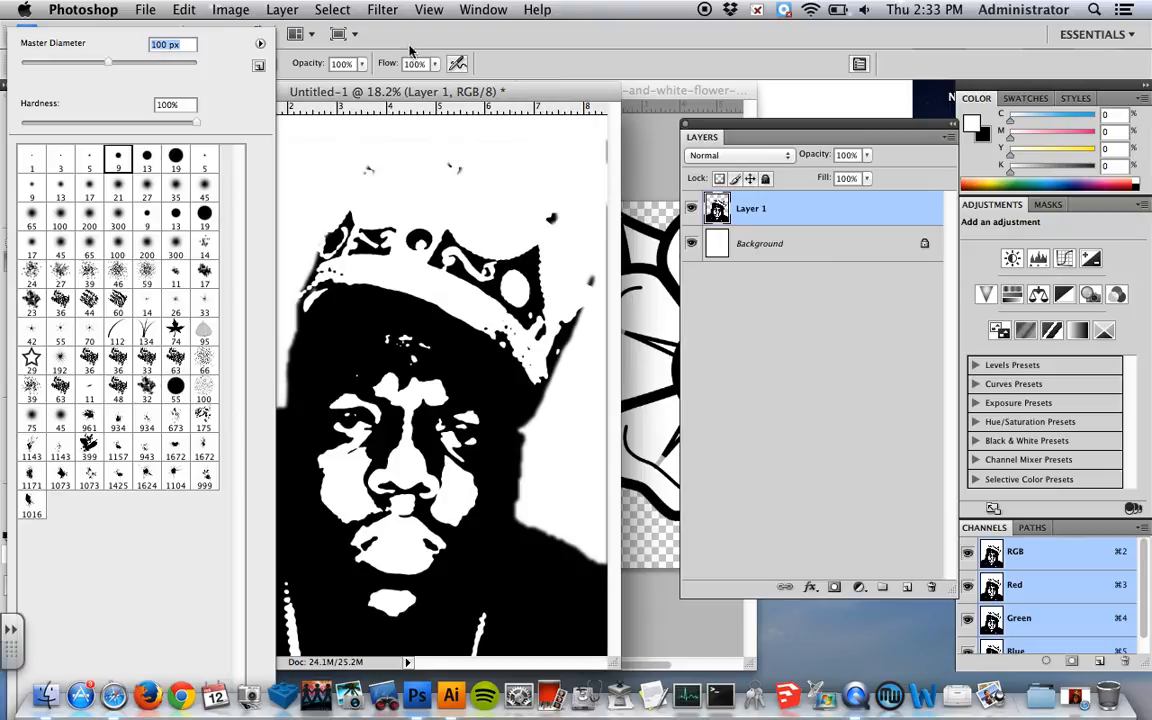
{"action": "left_click", "coordinate": [424, 46]}
{"action": "mouse_move", "coordinate": [375, 169]}
{"action": "left_mouse_down"}
{"action": "mouse_move", "coordinate": [403, 145]}
{"action": "mouse_move", "coordinate": [479, 155]}
{"action": "mouse_move", "coordinate": [447, 162]}
{"action": "mouse_move", "coordinate": [545, 167]}
{"action": "mouse_move", "coordinate": [564, 182]}
{"action": "mouse_move", "coordinate": [551, 203]}
{"action": "mouse_move", "coordinate": [591, 267]}
{"action": "left_mouse_up"}
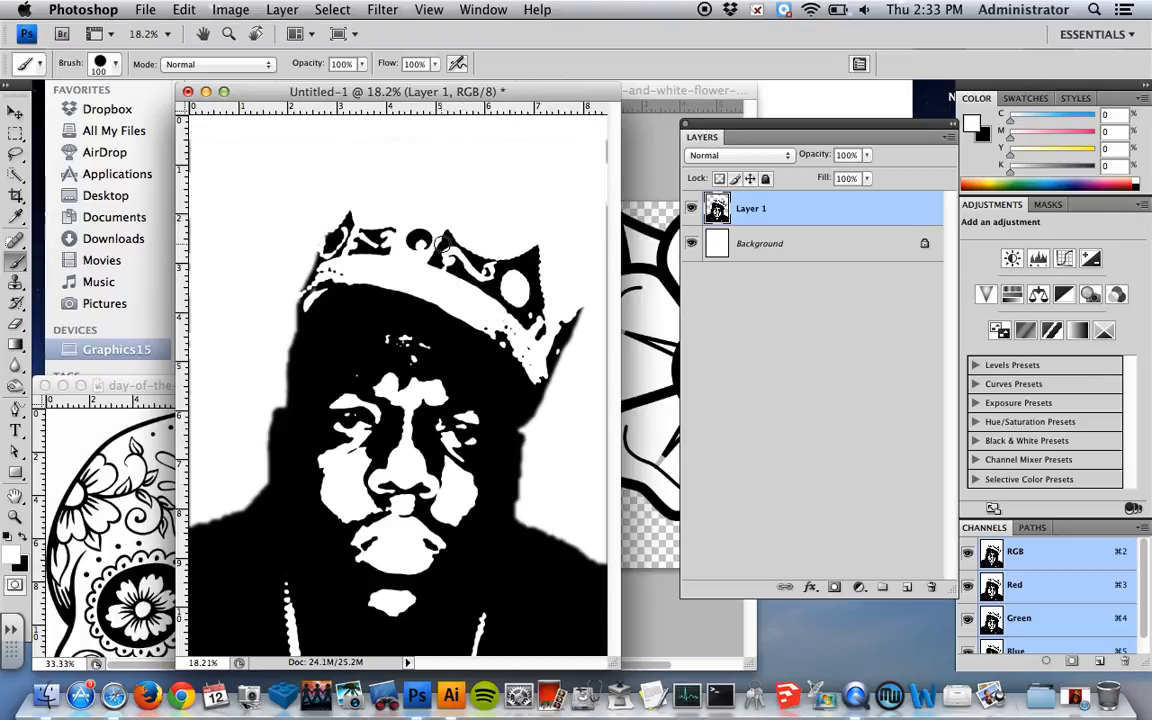
{"action": "mouse_move", "coordinate": [419, 235]}
{"action": "left_mouse_down"}
{"action": "mouse_move", "coordinate": [439, 268]}
{"action": "mouse_move", "coordinate": [444, 260]}
{"action": "mouse_move", "coordinate": [469, 297]}
{"action": "mouse_move", "coordinate": [484, 292]}
{"action": "mouse_move", "coordinate": [491, 314]}
{"action": "mouse_move", "coordinate": [512, 265]}
{"action": "left_mouse_up"}
Switch to Safari to view the Death Goddess tutorial illustration as a reference, and move its window aside.
{"action": "left_click", "coordinate": [1074, 697]}
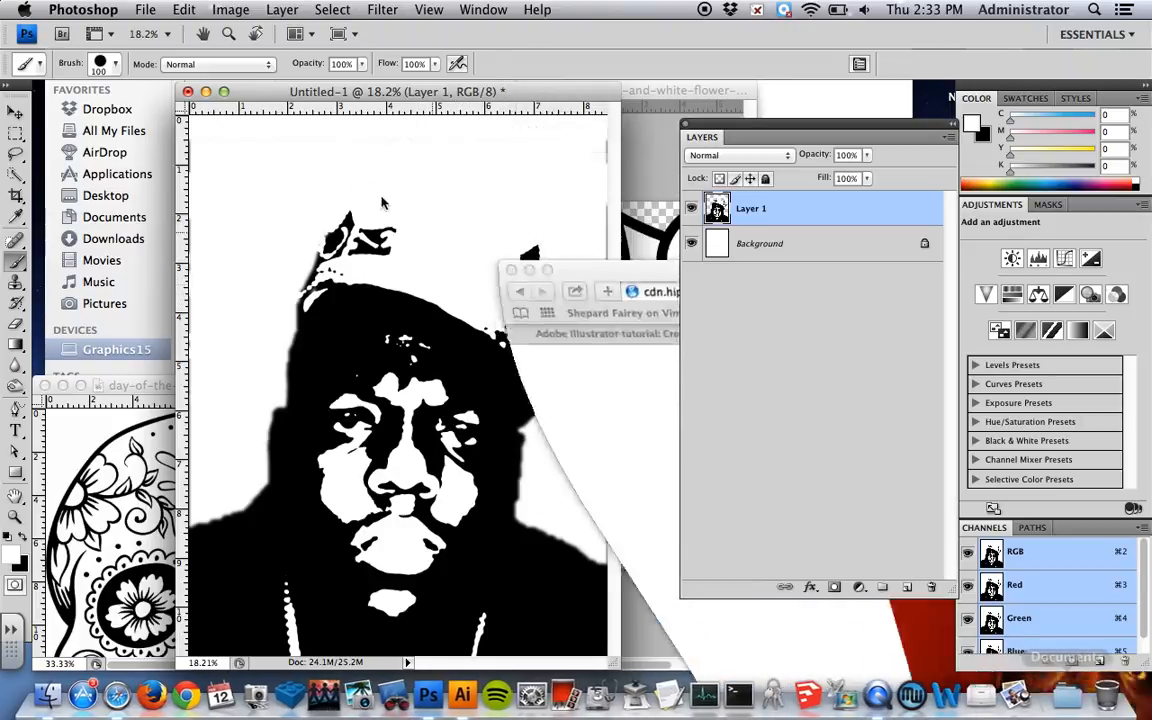
{"action": "left_click", "coordinate": [596, 532]}
{"action": "left_click", "coordinate": [547, 468]}
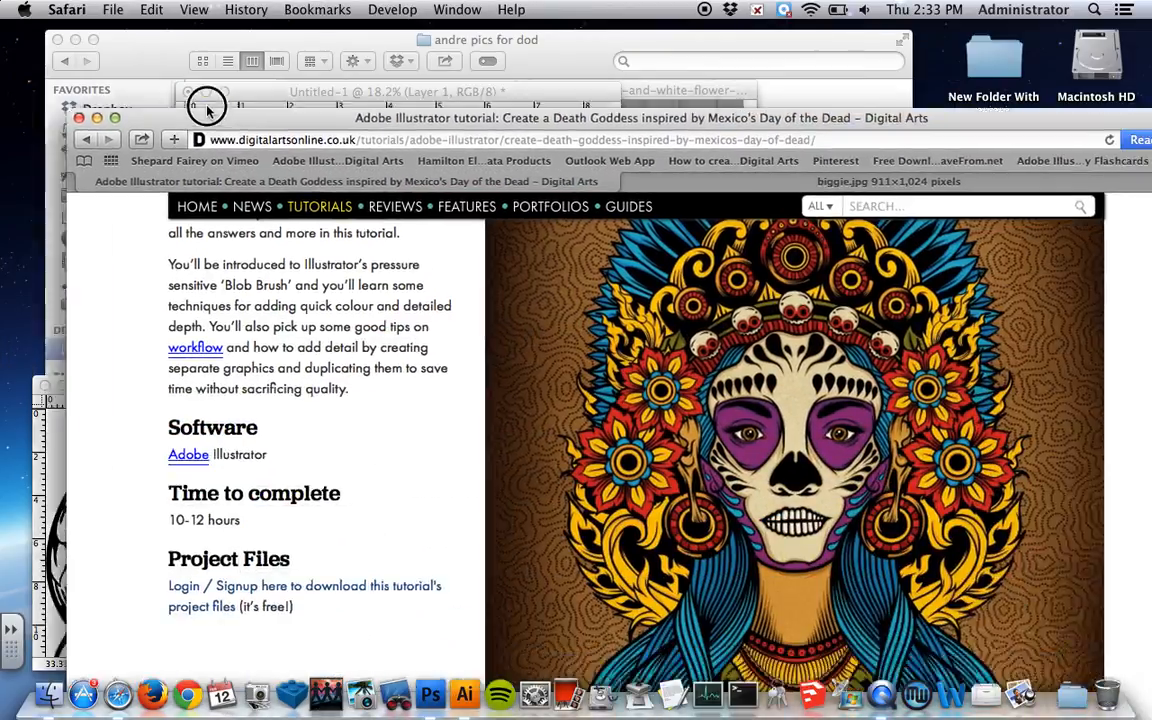
{"action": "left_click_drag", "start_coordinate": [106, 30], "coordinate": [632, 505]}
Paint out the rest of the crown in white along the cap's outline, rechecking the reference illustration in Safari.
{"action": "left_click", "coordinate": [556, 341]}
{"action": "mouse_move", "coordinate": [540, 342]}
{"action": "left_mouse_down"}
{"action": "mouse_move", "coordinate": [524, 316]}
{"action": "mouse_move", "coordinate": [567, 355]}
{"action": "mouse_move", "coordinate": [551, 311]}
{"action": "mouse_move", "coordinate": [506, 283]}
{"action": "mouse_move", "coordinate": [527, 237]}
{"action": "mouse_move", "coordinate": [574, 302]}
{"action": "mouse_move", "coordinate": [562, 362]}
{"action": "mouse_move", "coordinate": [544, 349]}
{"action": "mouse_move", "coordinate": [551, 386]}
{"action": "mouse_move", "coordinate": [537, 368]}
{"action": "mouse_move", "coordinate": [550, 407]}
{"action": "mouse_move", "coordinate": [533, 352]}
{"action": "mouse_move", "coordinate": [486, 319]}
{"action": "mouse_move", "coordinate": [515, 349]}
{"action": "left_mouse_up"}
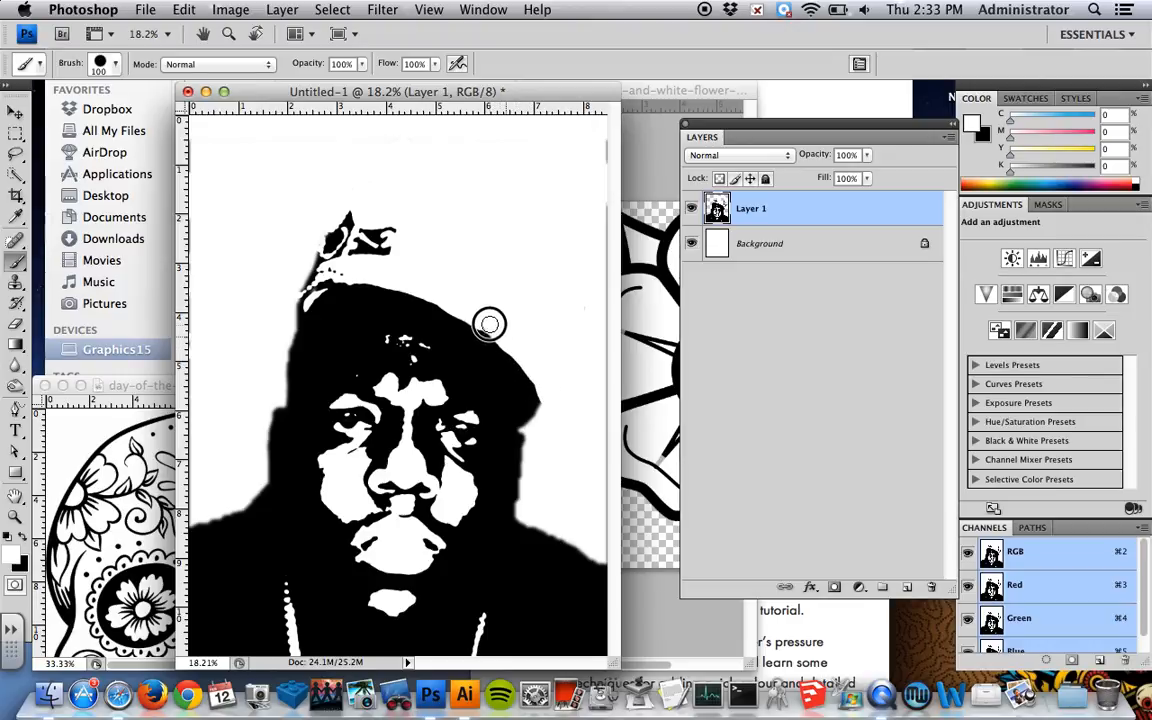
{"action": "left_click", "coordinate": [828, 620]}
{"action": "left_click_drag", "start_coordinate": [795, 496], "coordinate": [320, 70]}
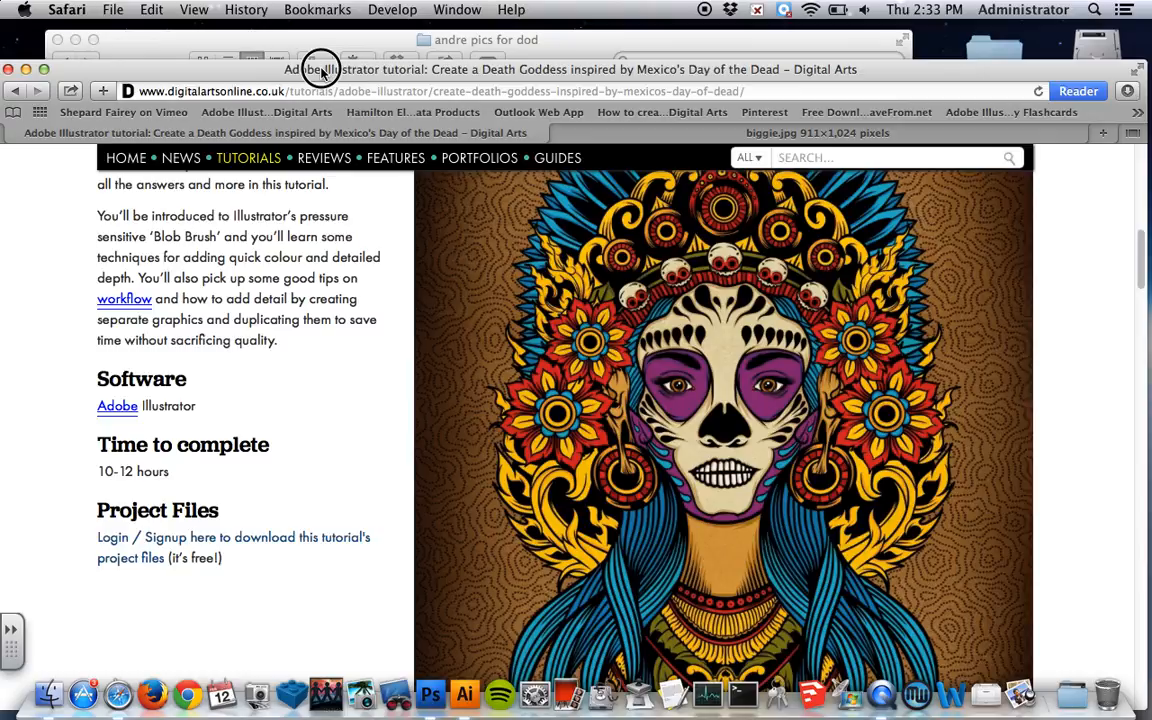
{"action": "mouse_move", "coordinate": [320, 70]}
{"action": "left_mouse_down"}
{"action": "mouse_move", "coordinate": [746, 489]}
{"action": "mouse_move", "coordinate": [834, 533]}
{"action": "left_mouse_up"}
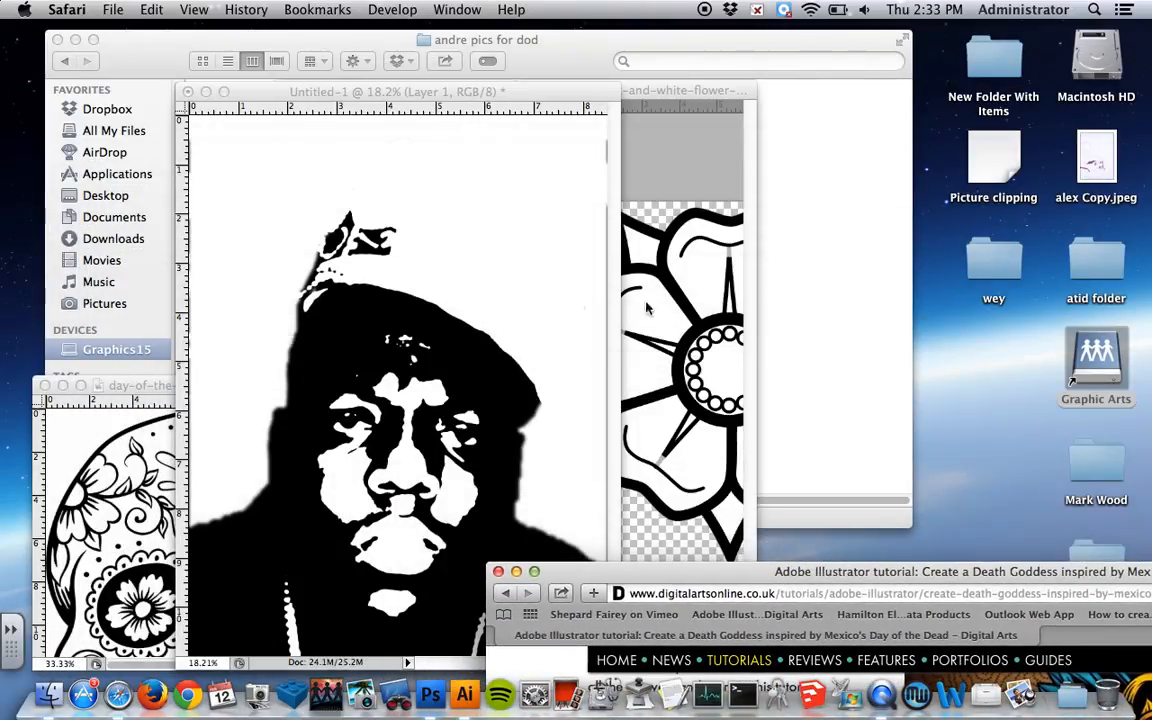
{"action": "left_click", "coordinate": [441, 240]}
{"action": "mouse_move", "coordinate": [404, 256]}
{"action": "left_mouse_down"}
{"action": "mouse_move", "coordinate": [378, 239]}
{"action": "mouse_move", "coordinate": [368, 200]}
{"action": "mouse_move", "coordinate": [292, 266]}
{"action": "mouse_move", "coordinate": [345, 255]}
{"action": "mouse_move", "coordinate": [320, 257]}
{"action": "mouse_move", "coordinate": [362, 267]}
{"action": "mouse_move", "coordinate": [316, 284]}
{"action": "mouse_move", "coordinate": [285, 327]}
{"action": "mouse_move", "coordinate": [298, 278]}
{"action": "left_mouse_up"}
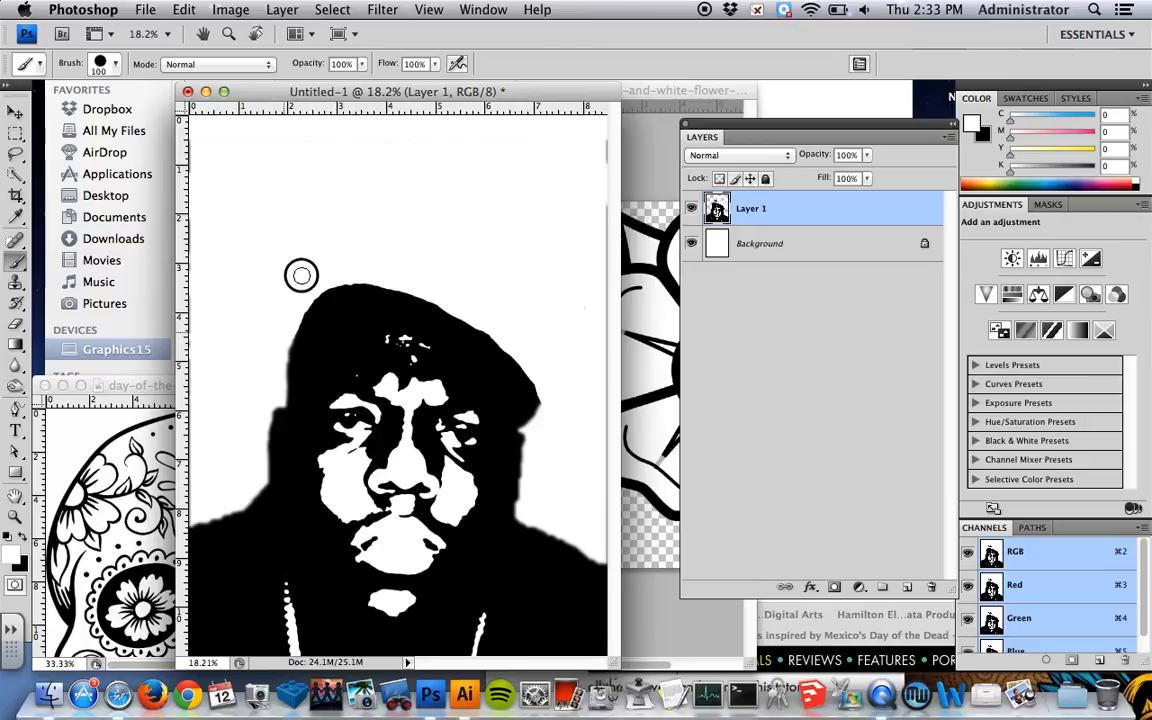
Copy the left half of the portrait to a new layer using a rectangular marquee, and hide Layer 1.
{"action": "left_click_drag", "start_coordinate": [15, 132], "coordinate": [84, 135]}
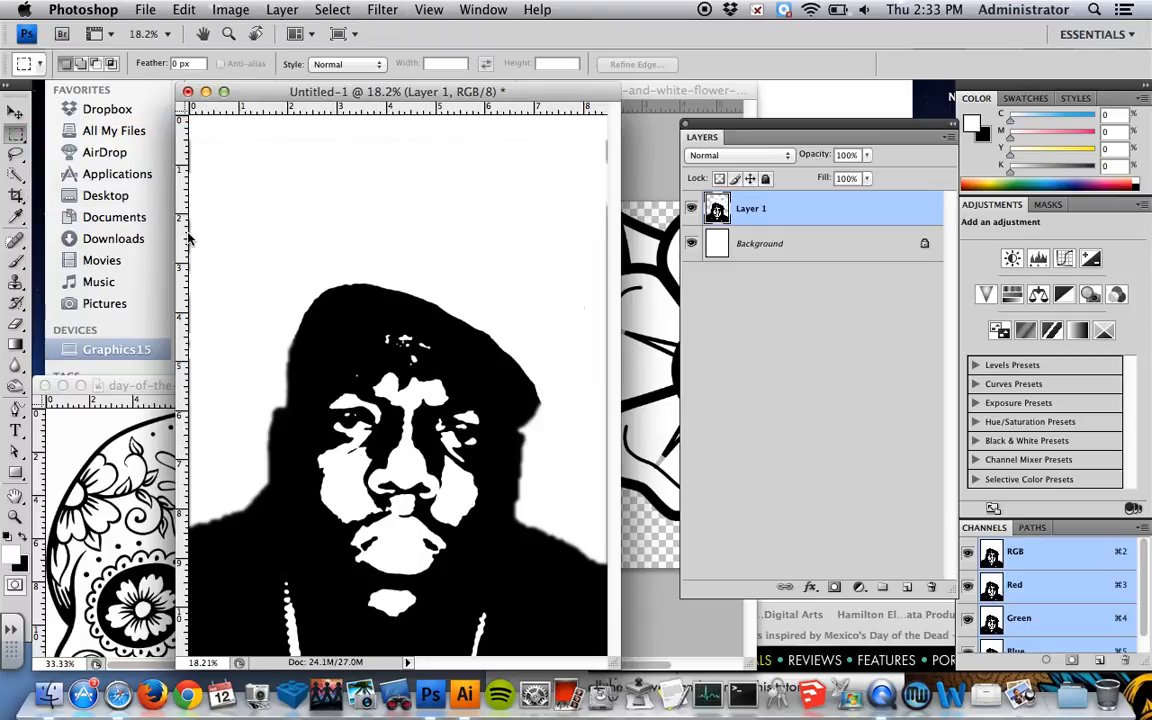
{"action": "left_click_drag", "start_coordinate": [190, 232], "coordinate": [407, 680]}
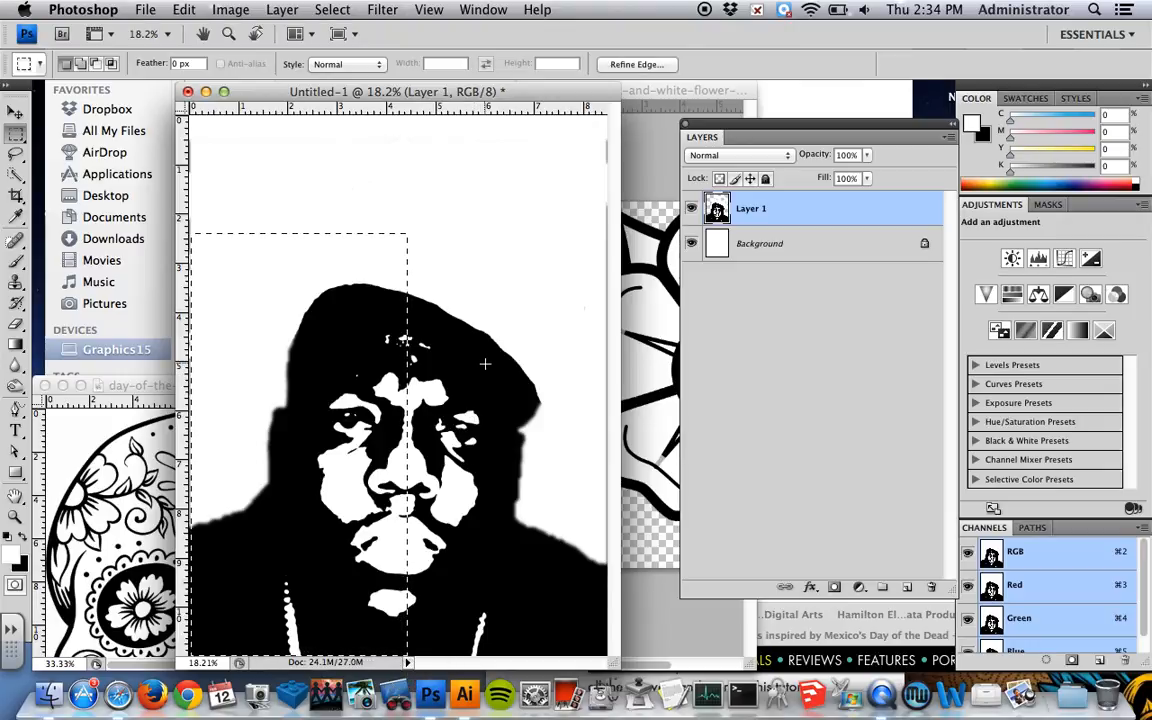
{"action": "right_click", "coordinate": [310, 285]}
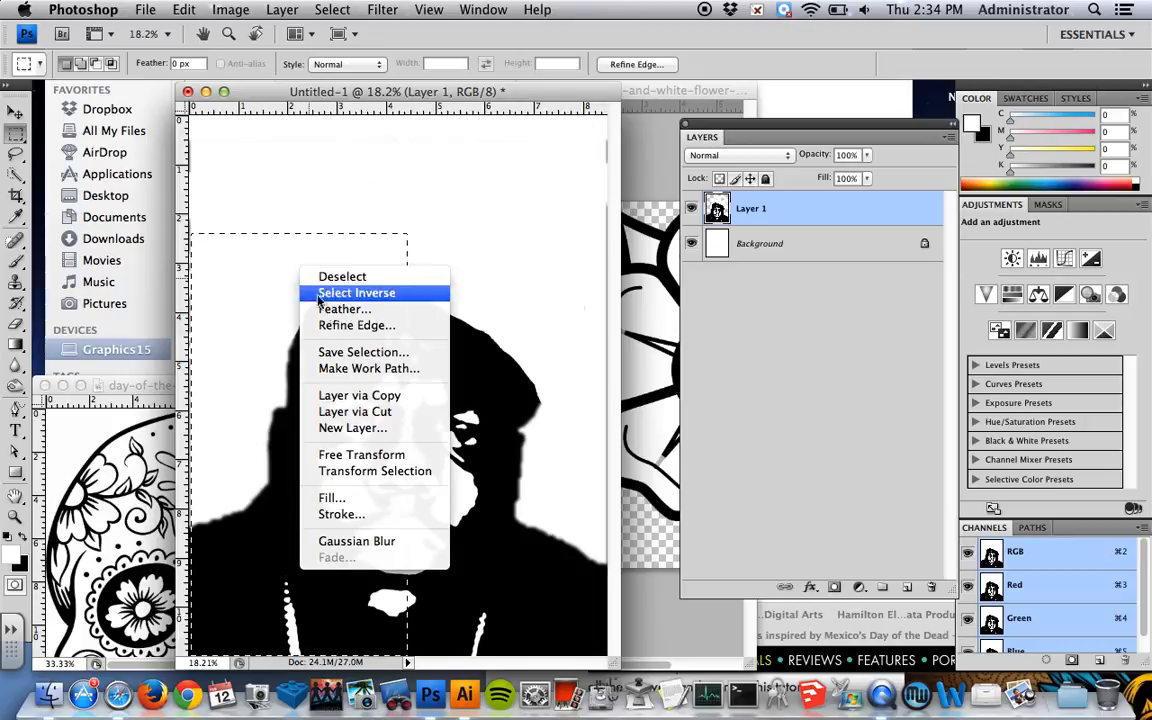
{"action": "left_click", "coordinate": [390, 400]}
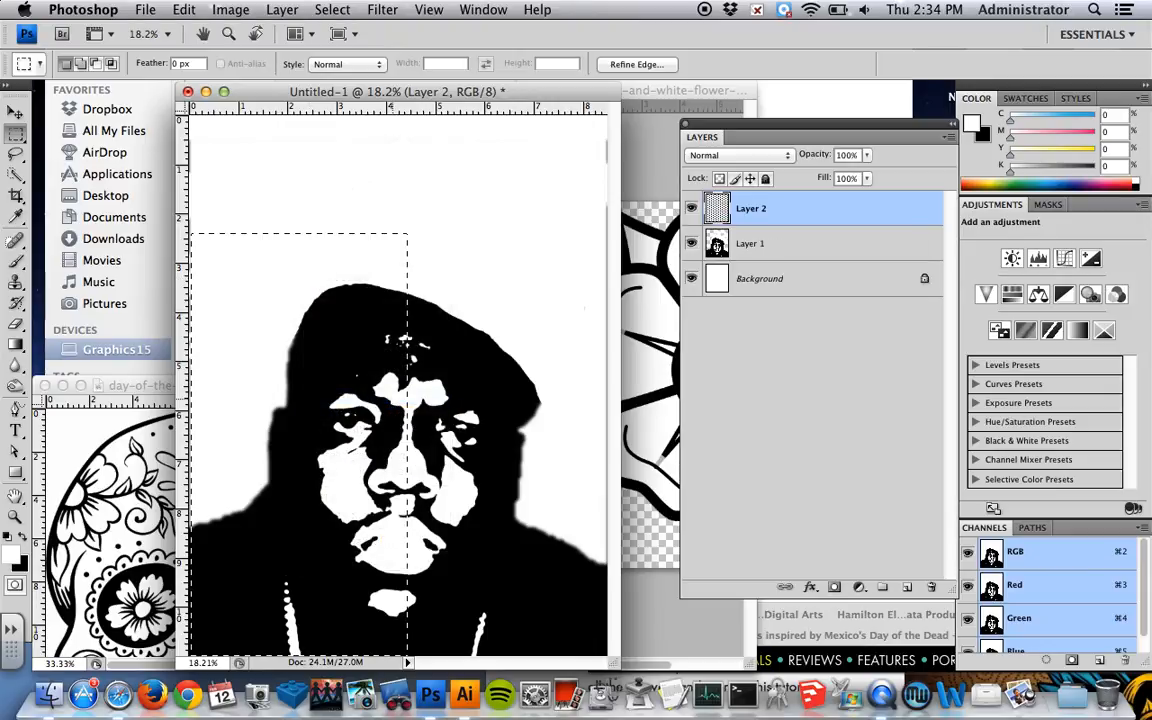
{"action": "left_click", "coordinate": [690, 244]}
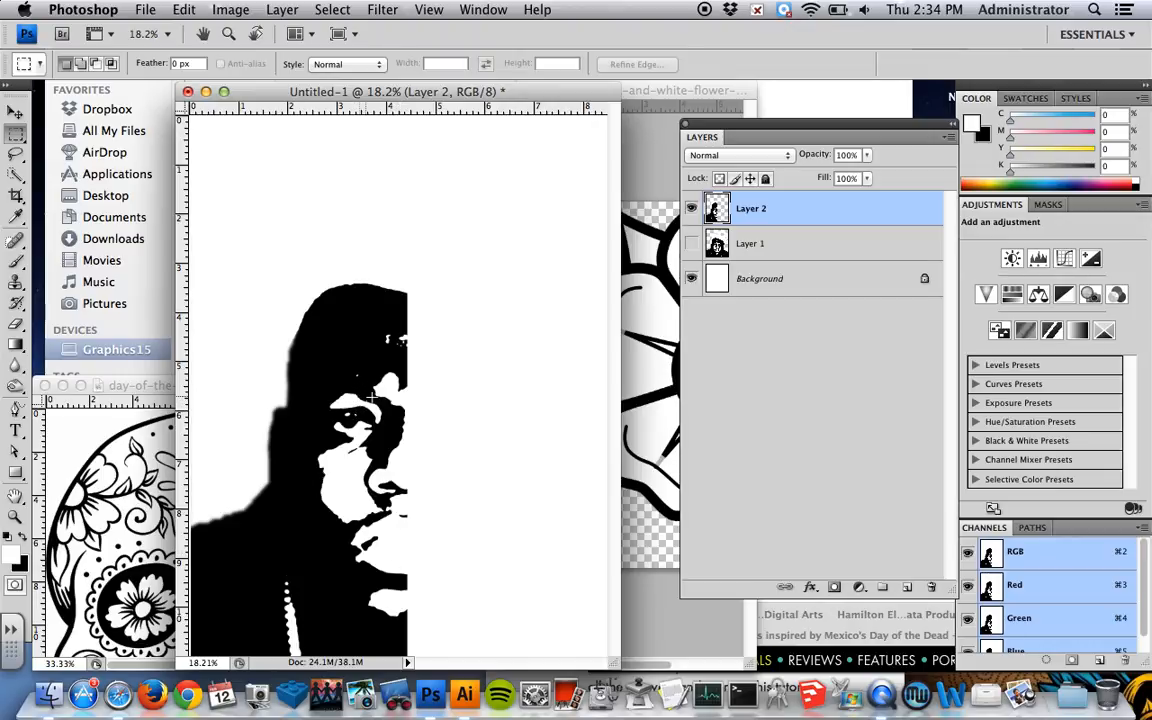
Lasso the small white speck on the forehead, paint it black, and deselect.
{"action": "left_click", "coordinate": [428, 434]}
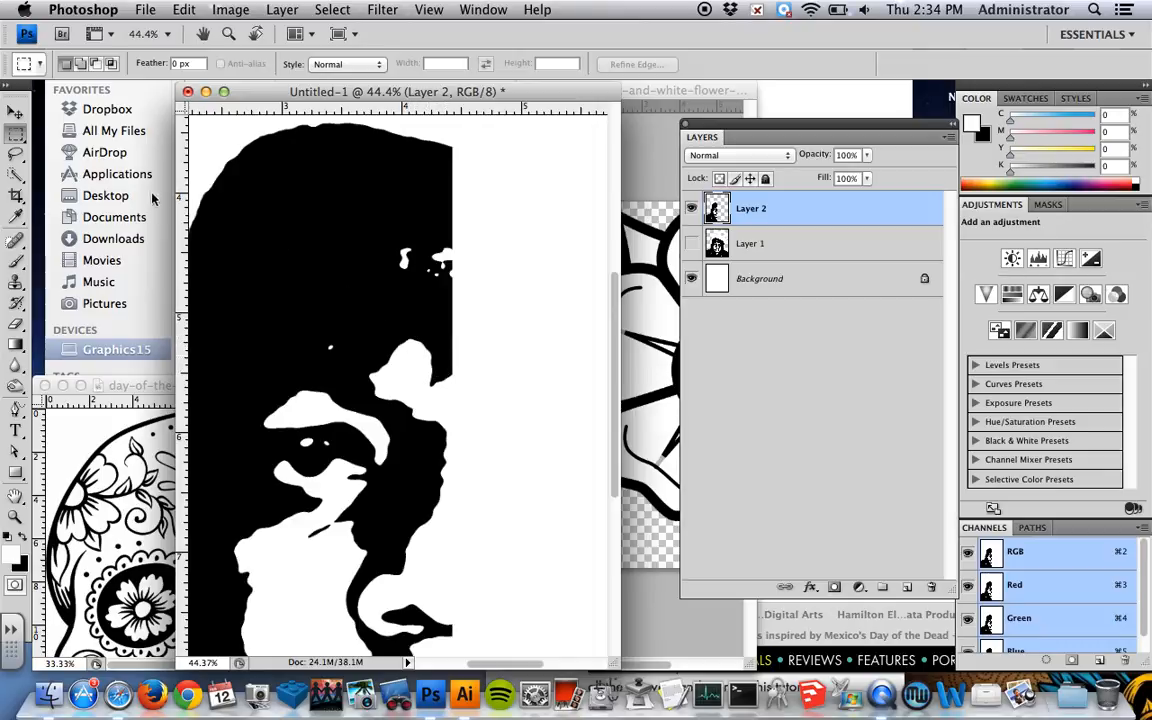
{"action": "left_click_drag", "start_coordinate": [15, 155], "coordinate": [78, 155]}
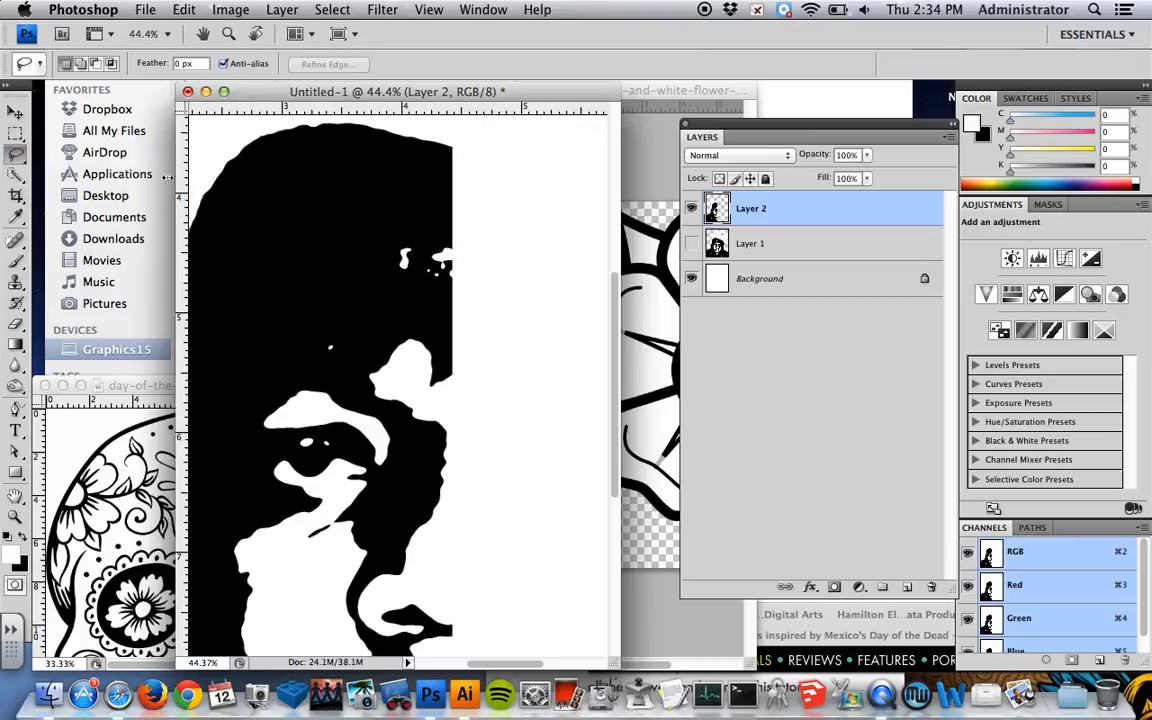
{"action": "mouse_move", "coordinate": [377, 264]}
{"action": "left_mouse_down"}
{"action": "mouse_move", "coordinate": [403, 224]}
{"action": "mouse_move", "coordinate": [417, 228]}
{"action": "mouse_move", "coordinate": [421, 268]}
{"action": "mouse_move", "coordinate": [398, 294]}
{"action": "mouse_move", "coordinate": [368, 257]}
{"action": "left_mouse_up"}
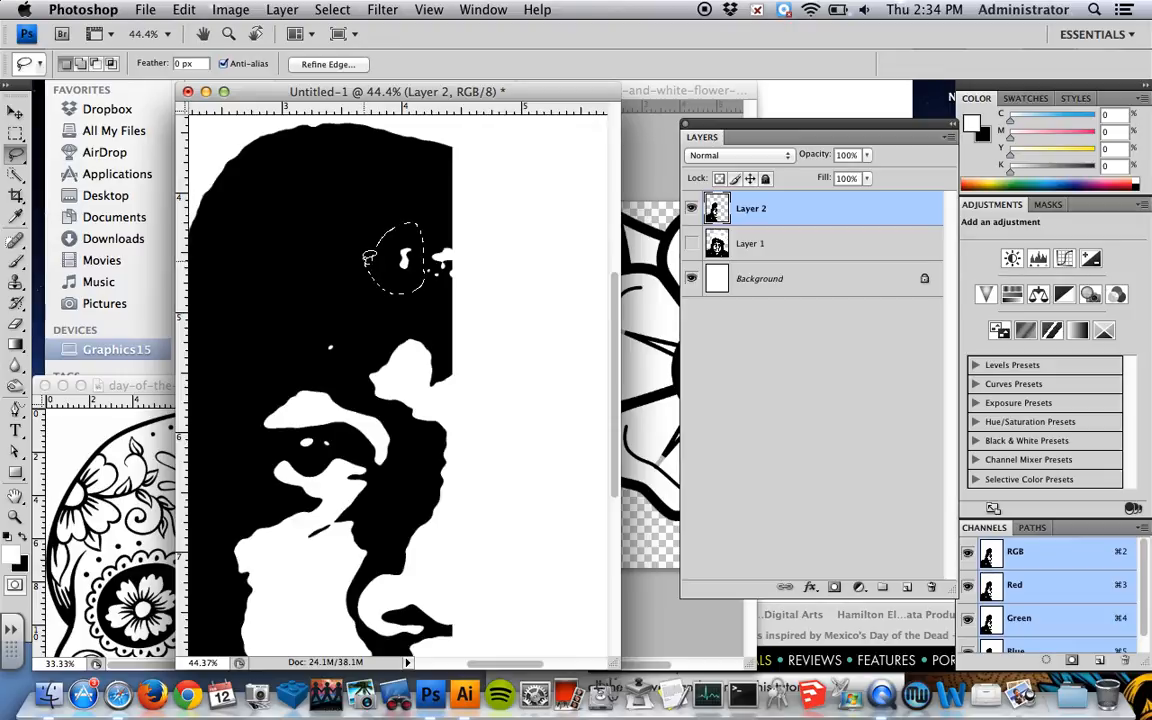
{"action": "left_click", "coordinate": [16, 261]}
{"action": "key", "text": "x"}
{"action": "left_click_drag", "start_coordinate": [399, 249], "coordinate": [395, 260]}
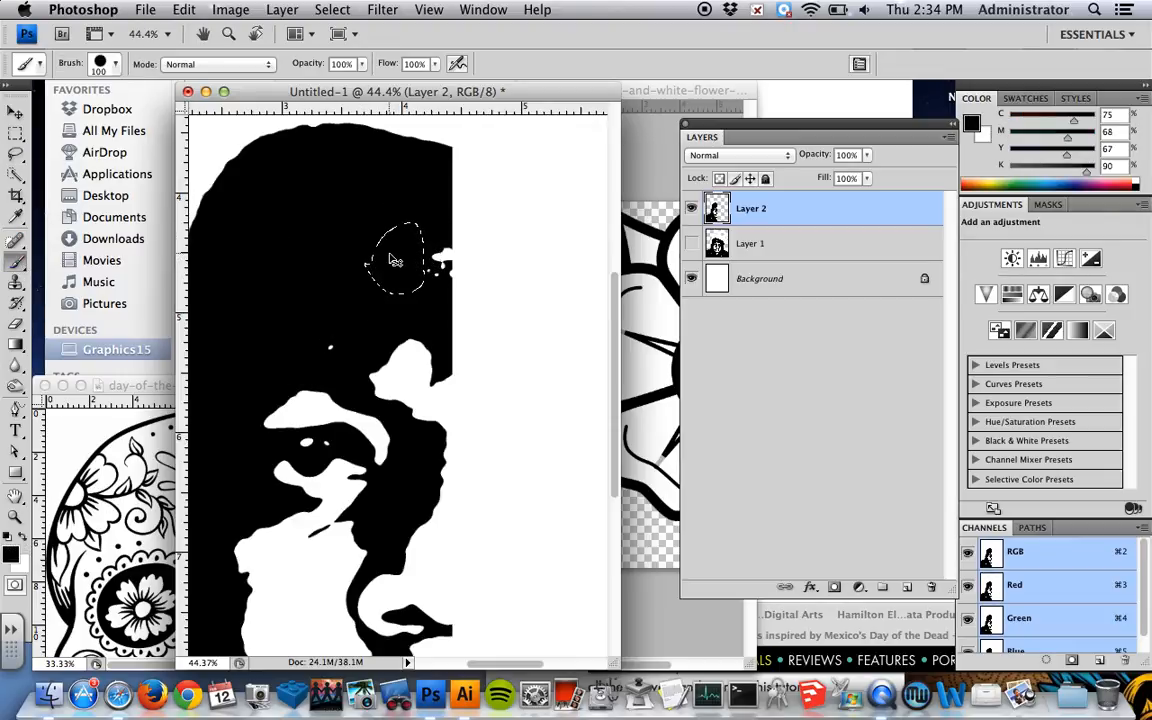
{"action": "key", "text": "super+d"}
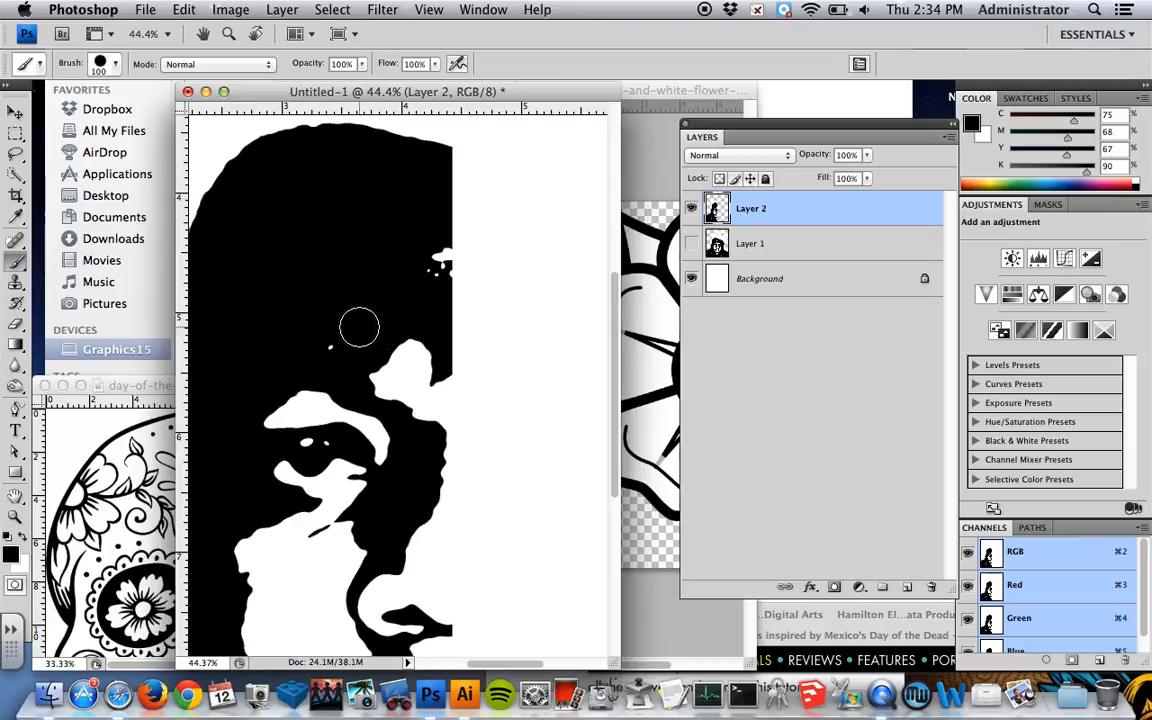
Lasso a rounded shape around the white highlight above the nose and paint it solid white.
{"action": "left_click", "coordinate": [16, 154]}
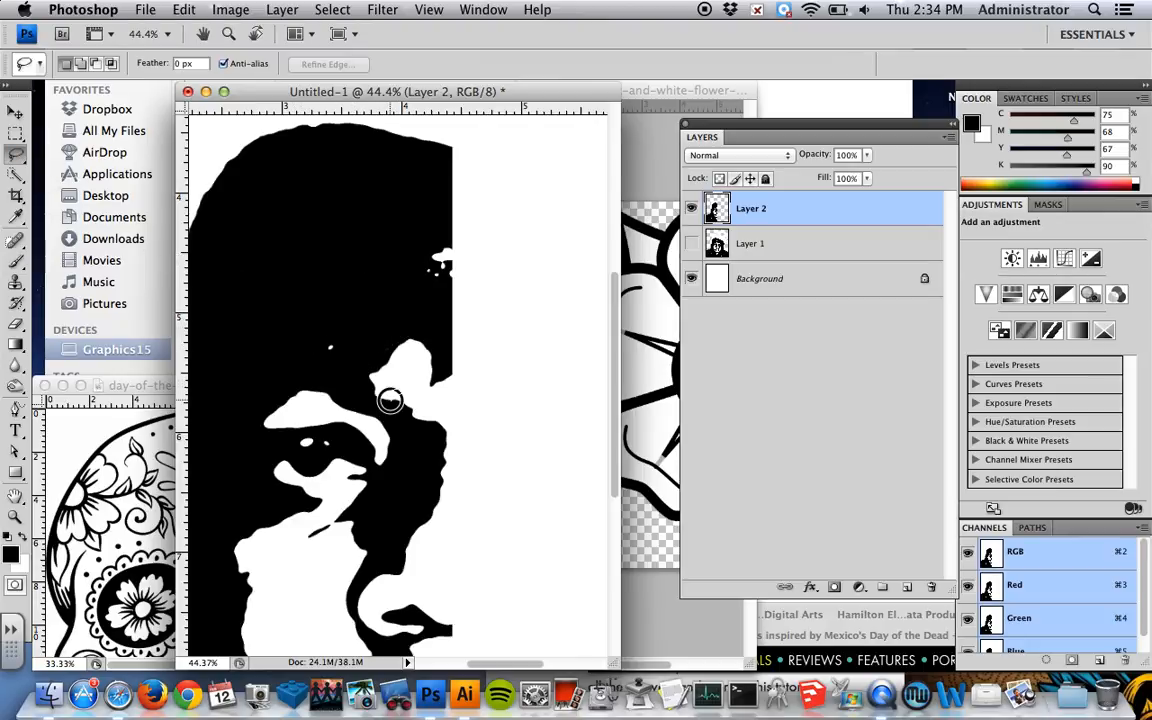
{"action": "mouse_move", "coordinate": [372, 394]}
{"action": "left_mouse_down"}
{"action": "mouse_move", "coordinate": [373, 352]}
{"action": "mouse_move", "coordinate": [389, 336]}
{"action": "mouse_move", "coordinate": [427, 337]}
{"action": "mouse_move", "coordinate": [444, 397]}
{"action": "left_mouse_up"}
{"action": "left_click", "coordinate": [16, 262]}
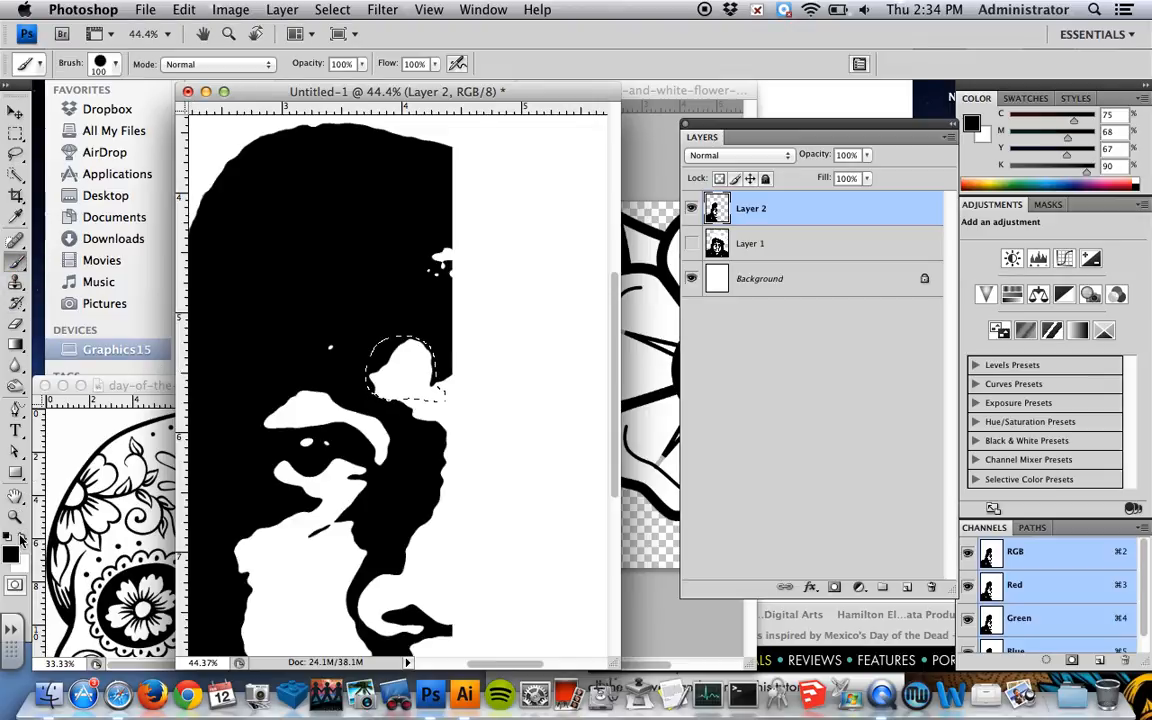
{"action": "key", "text": "x"}
{"action": "mouse_move", "coordinate": [451, 366]}
{"action": "left_mouse_down"}
{"action": "mouse_move", "coordinate": [400, 365]}
{"action": "mouse_move", "coordinate": [411, 336]}
{"action": "left_mouse_up"}
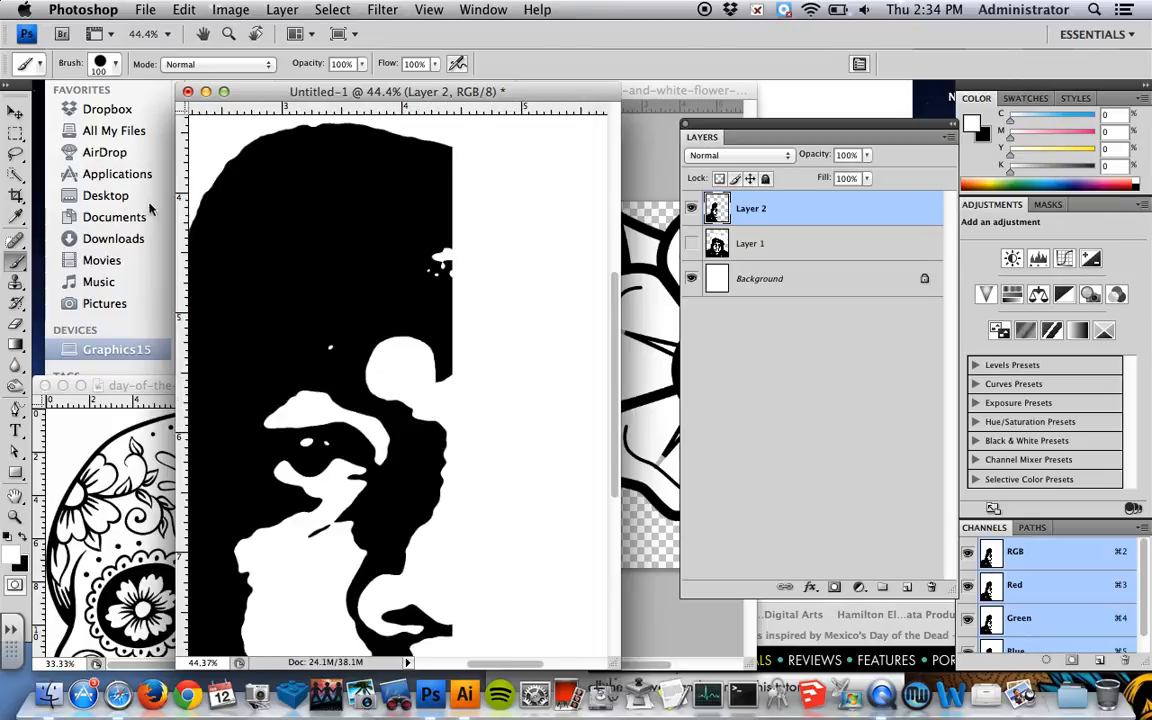
Smooth the nose bridge's shadow edge by lassoing a curved area beside it, painting it white, and deselecting.
{"action": "left_click", "coordinate": [18, 154]}
{"action": "mouse_move", "coordinate": [387, 399]}
{"action": "left_mouse_down"}
{"action": "mouse_move", "coordinate": [440, 450]}
{"action": "mouse_move", "coordinate": [426, 535]}
{"action": "mouse_move", "coordinate": [468, 517]}
{"action": "mouse_move", "coordinate": [460, 448]}
{"action": "mouse_move", "coordinate": [445, 417]}
{"action": "mouse_move", "coordinate": [378, 382]}
{"action": "left_mouse_up"}
{"action": "key", "text": "b"}
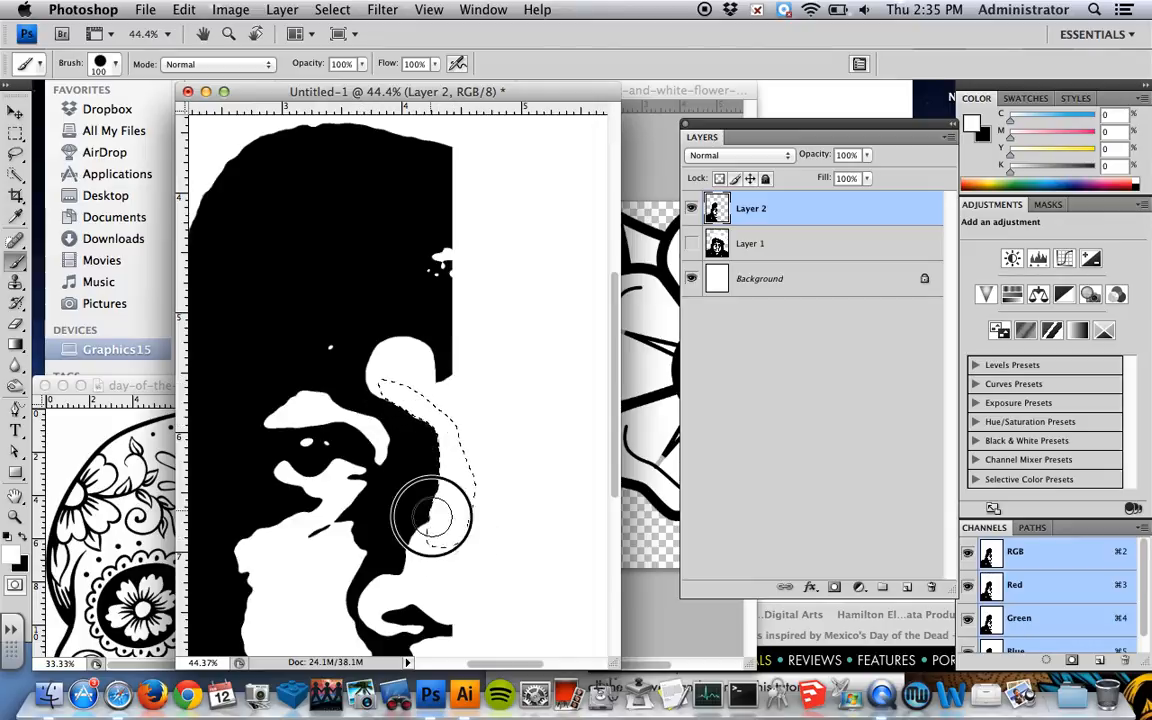
{"action": "key", "text": "super+d"}
Smooth the brow and cheek highlights by lassoing their outlines as one combined selection and painting it white.
{"action": "left_click_drag", "start_coordinate": [467, 503], "coordinate": [514, 412]}
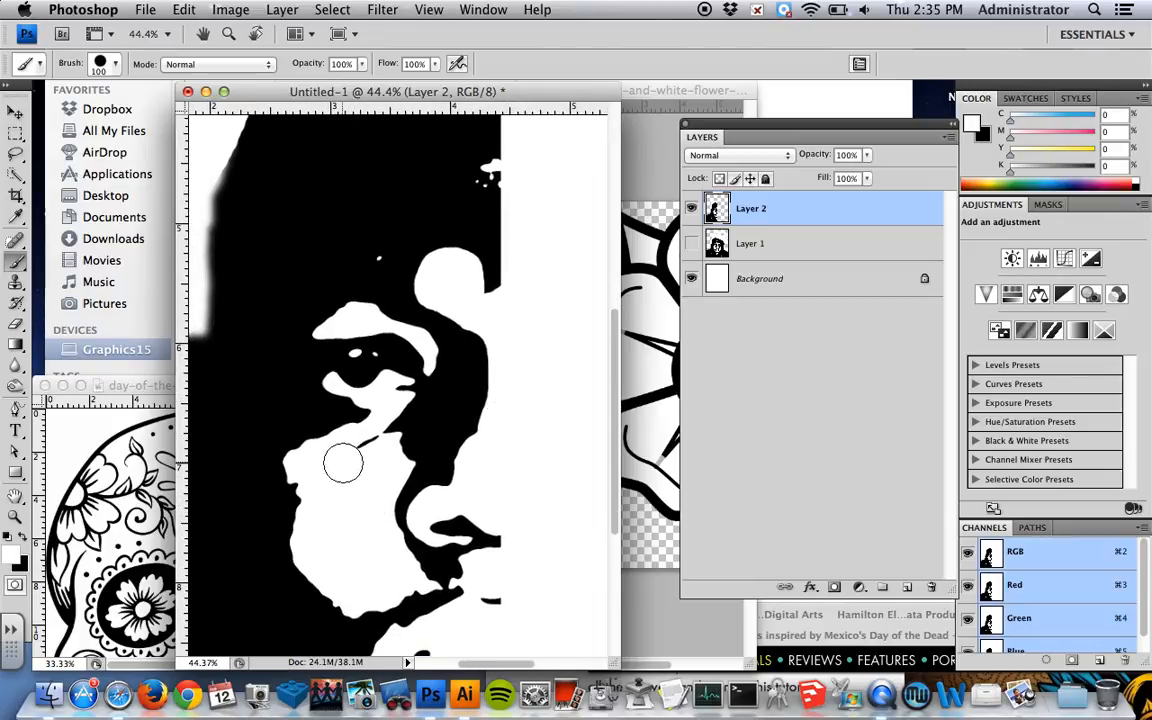
{"action": "left_click", "coordinate": [15, 153]}
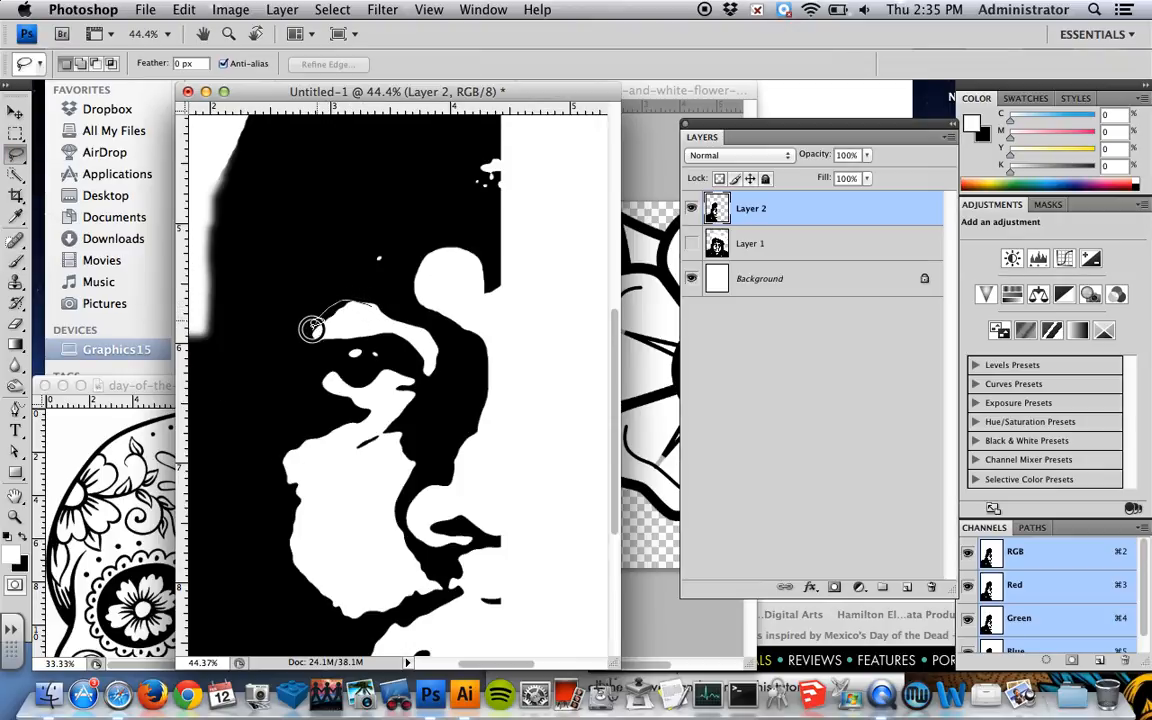
{"action": "left_click_drag", "start_coordinate": [369, 307], "coordinate": [371, 312]}
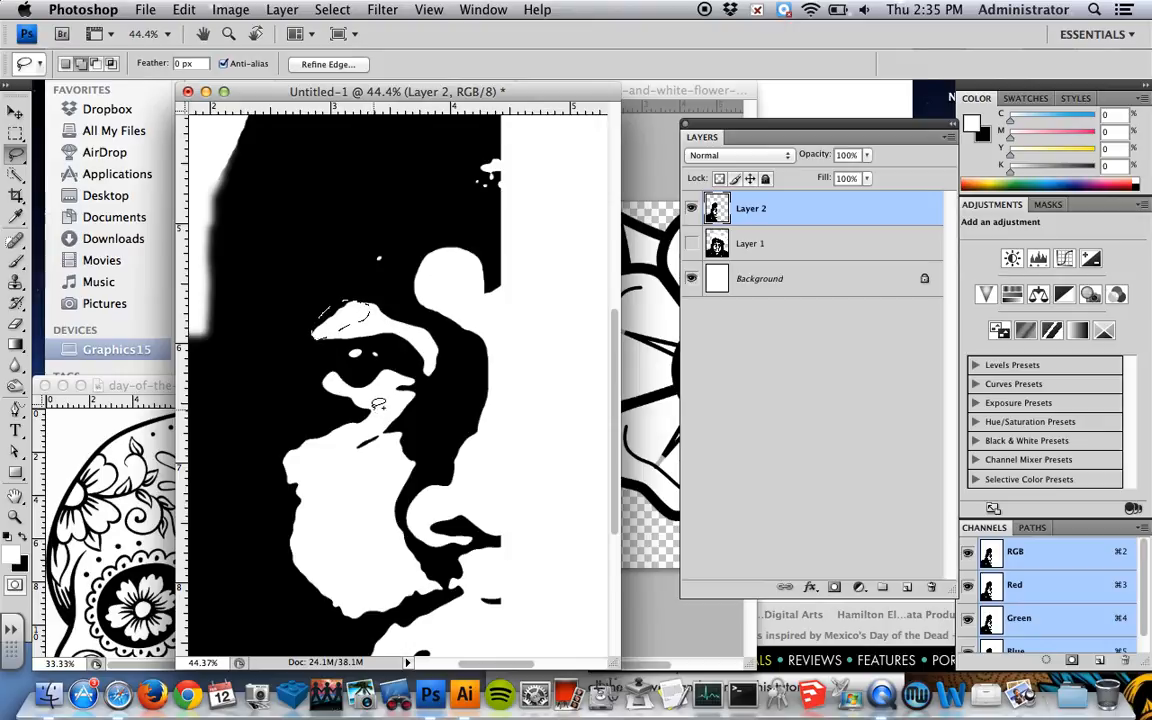
{"action": "mouse_move", "coordinate": [364, 409]}
{"action": "left_mouse_down"}
{"action": "mouse_move", "coordinate": [295, 439]}
{"action": "mouse_move", "coordinate": [277, 463]}
{"action": "mouse_move", "coordinate": [292, 571]}
{"action": "mouse_move", "coordinate": [361, 626]}
{"action": "mouse_move", "coordinate": [428, 587]}
{"action": "left_mouse_up"}
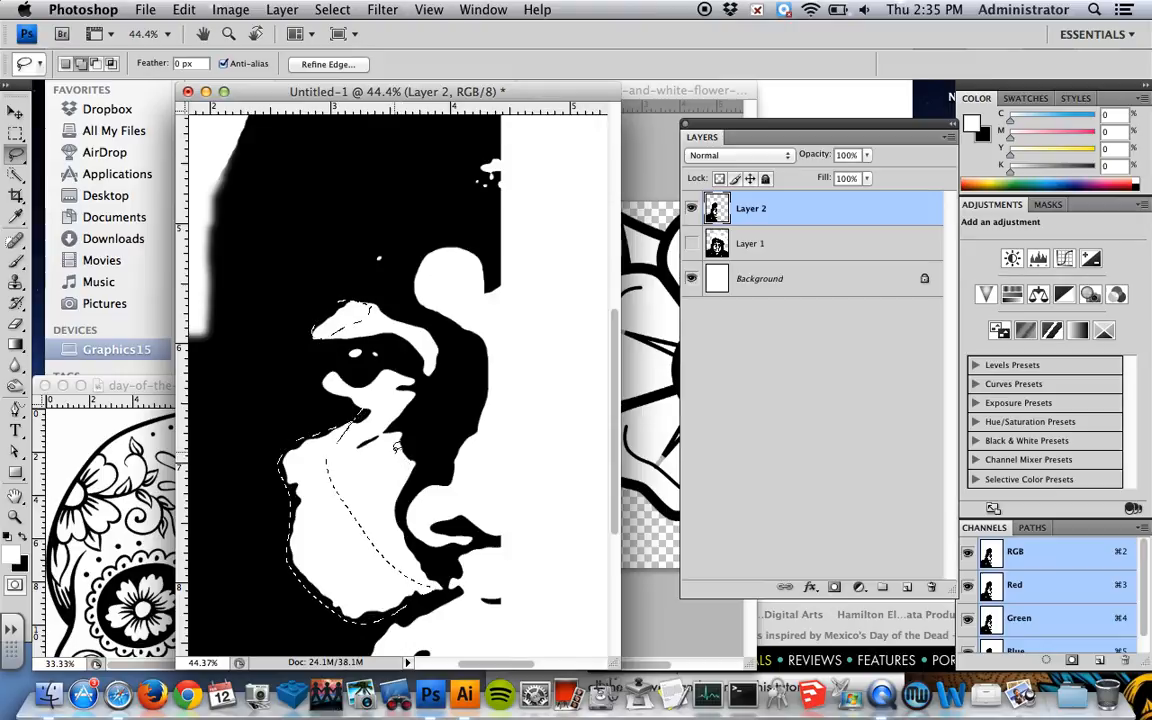
{"action": "mouse_move", "coordinate": [388, 440]}
{"action": "left_mouse_down"}
{"action": "mouse_move", "coordinate": [419, 471]}
{"action": "mouse_move", "coordinate": [400, 512]}
{"action": "mouse_move", "coordinate": [412, 566]}
{"action": "mouse_move", "coordinate": [384, 544]}
{"action": "mouse_move", "coordinate": [355, 457]}
{"action": "left_mouse_up"}
{"action": "key", "text": "b"}
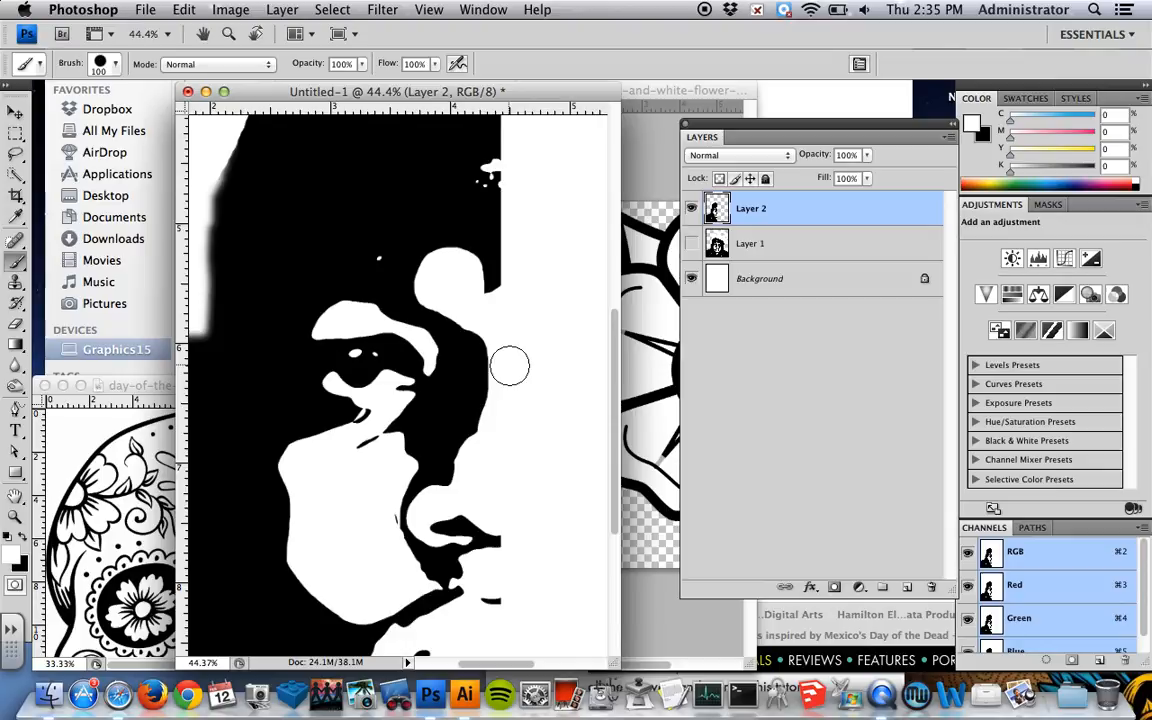
{"action": "key", "text": "super+0"}
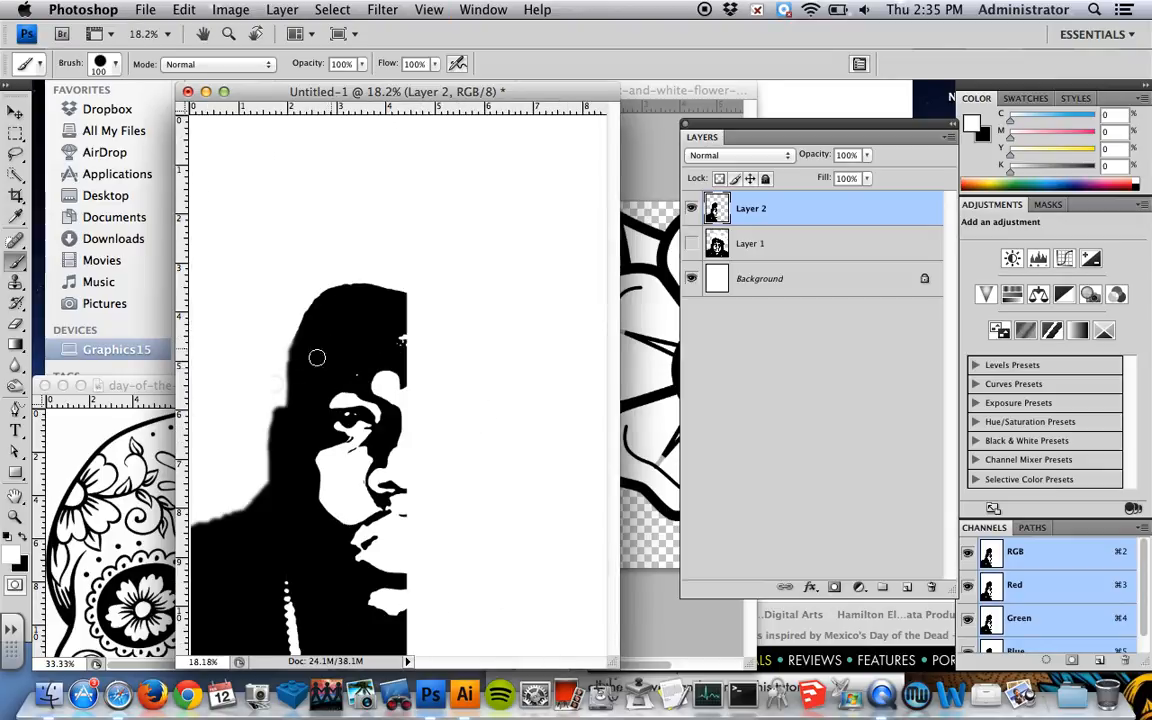
Copy the flower layer into Untitled-1, close the flower file, and position the flower over the upper cut edge of the head.
{"action": "left_click", "coordinate": [634, 192]}
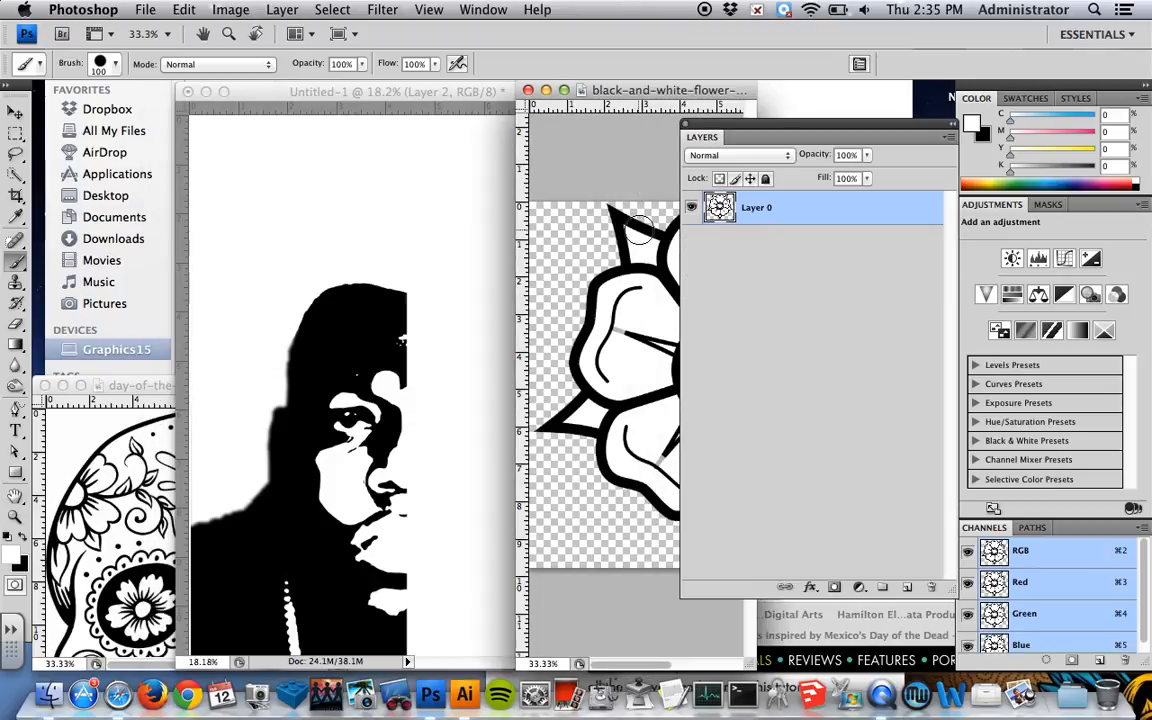
{"action": "key", "text": "v"}
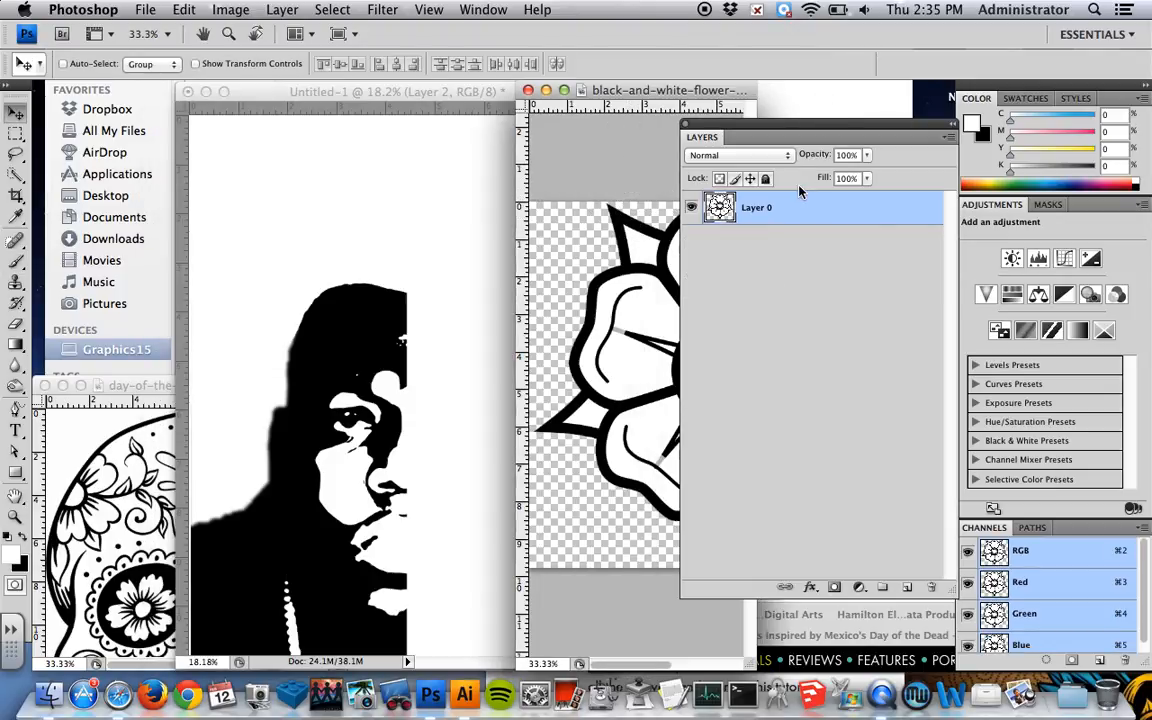
{"action": "left_click_drag", "start_coordinate": [713, 207], "coordinate": [329, 195]}
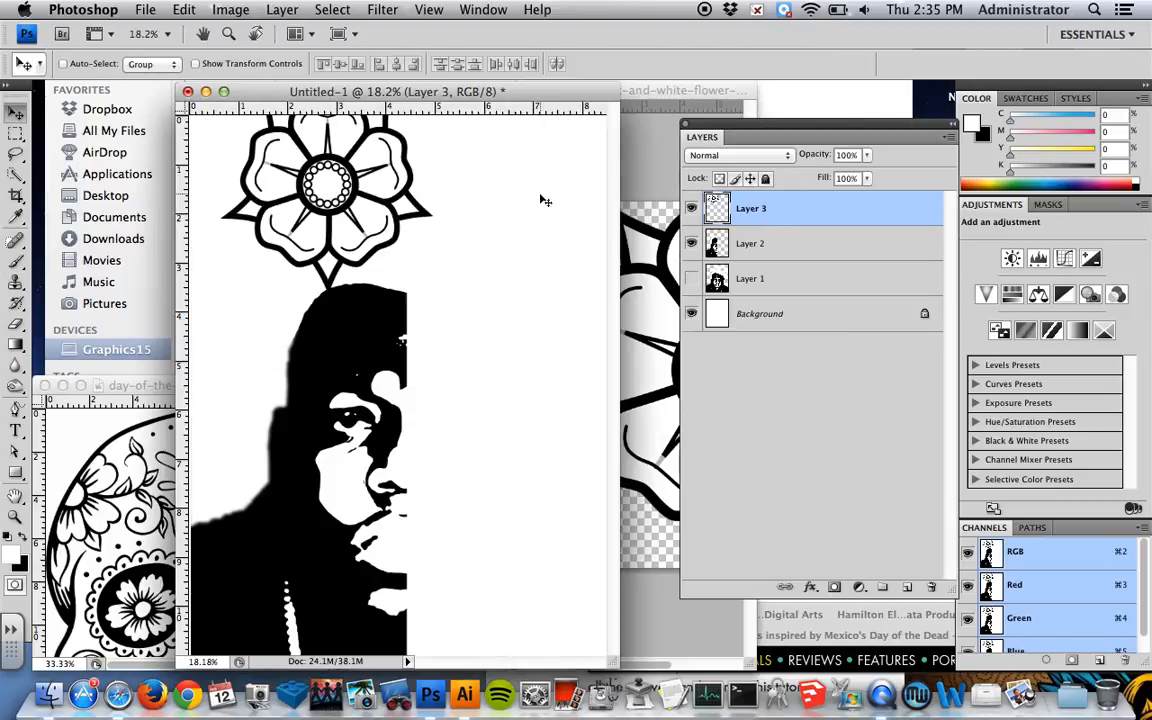
{"action": "left_click", "coordinate": [632, 150]}
{"action": "left_click", "coordinate": [528, 91]}
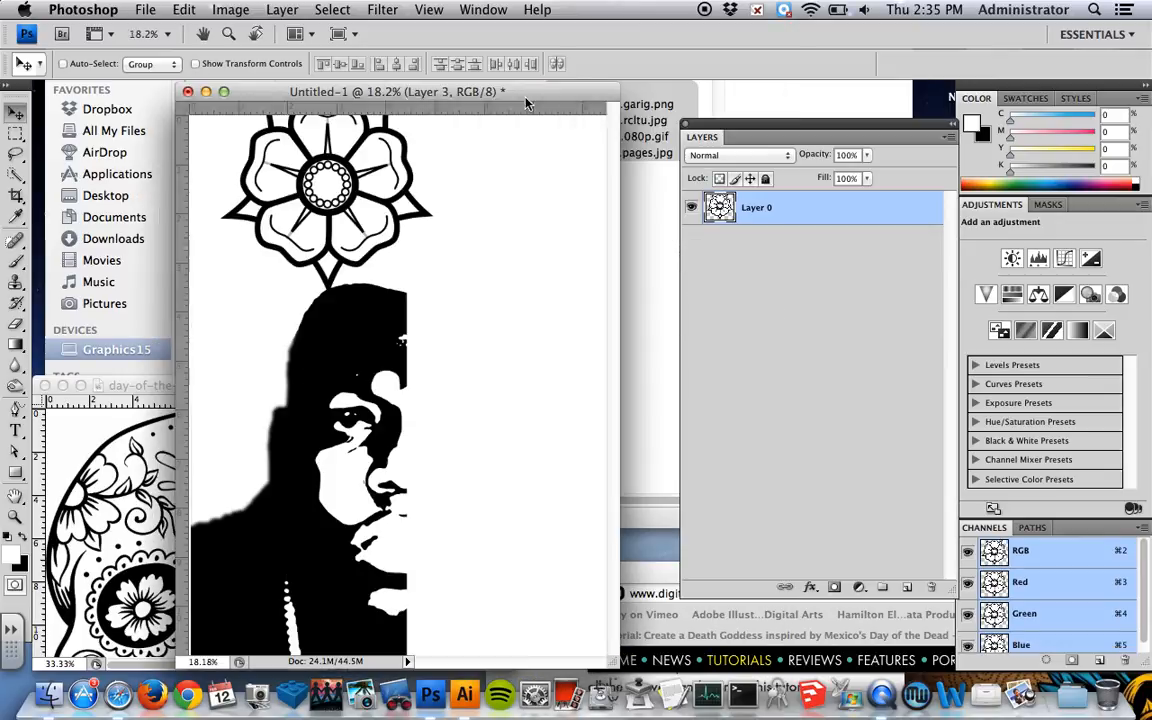
{"action": "left_click_drag", "start_coordinate": [315, 168], "coordinate": [481, 312]}
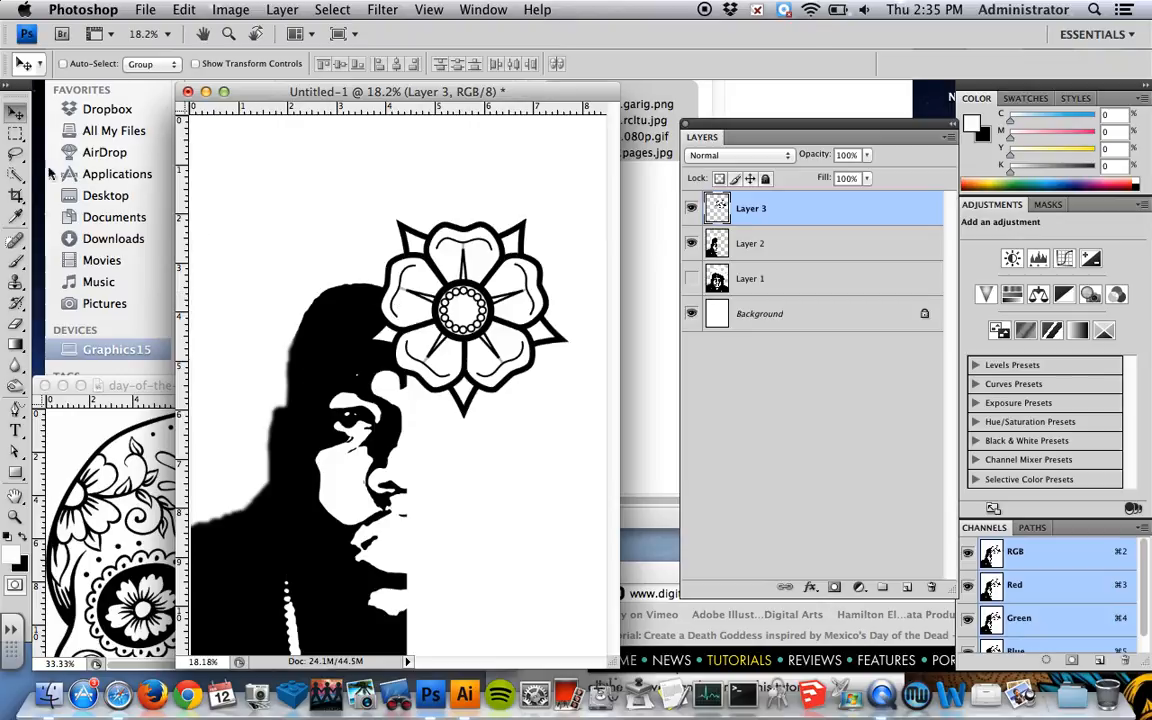
Remove the flower's white fill by selecting a petal with the Magic Wand, extending to similar pixels, deleting, and deselecting.
{"action": "left_click_drag", "start_coordinate": [22, 174], "coordinate": [60, 185]}
{"action": "left_click", "coordinate": [444, 258]}
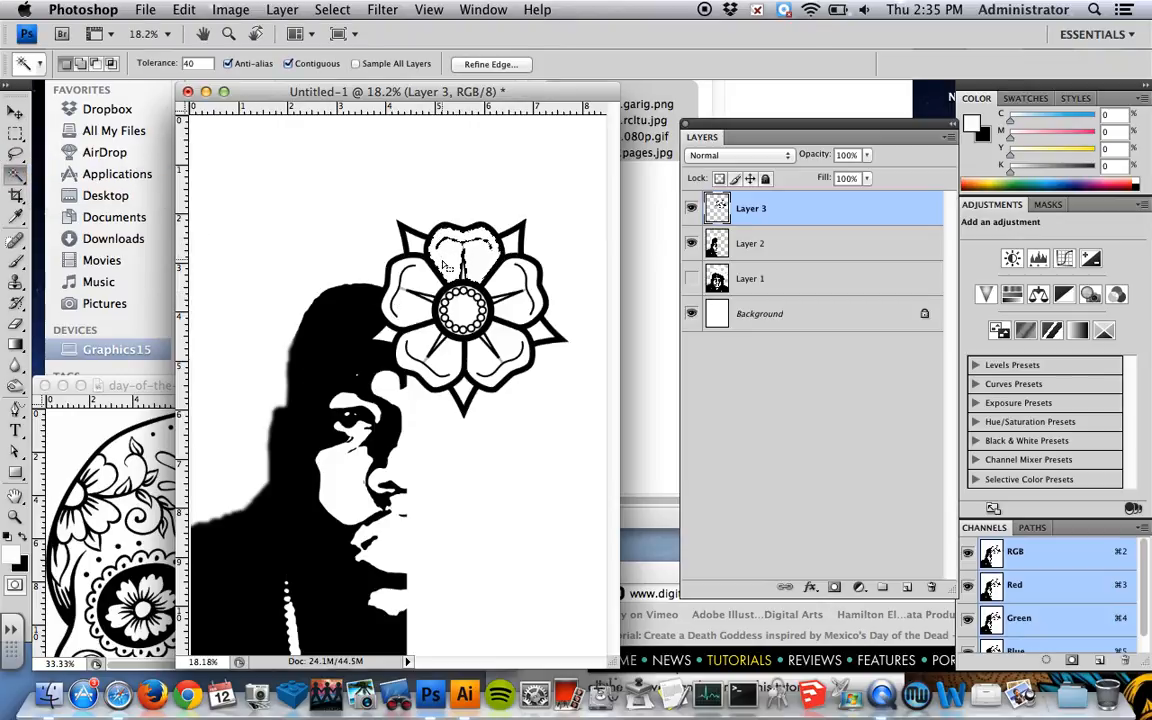
{"action": "right_click", "coordinate": [442, 250]}
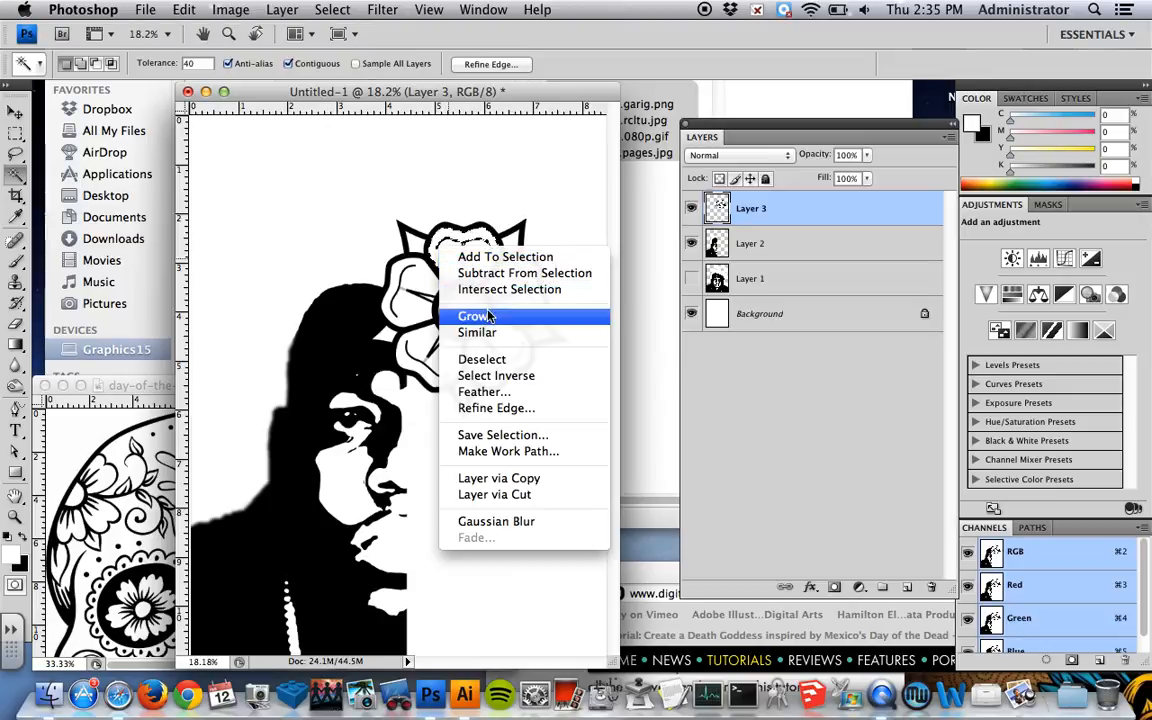
{"action": "left_click", "coordinate": [478, 332]}
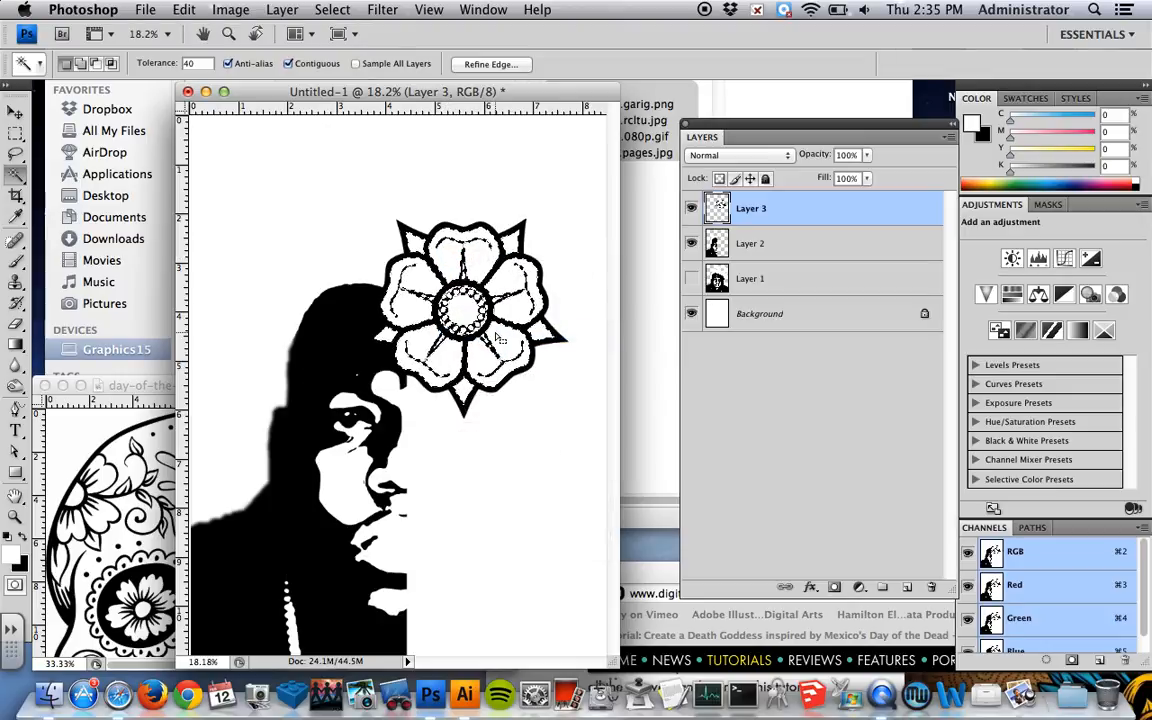
{"action": "key", "text": "super+d"}
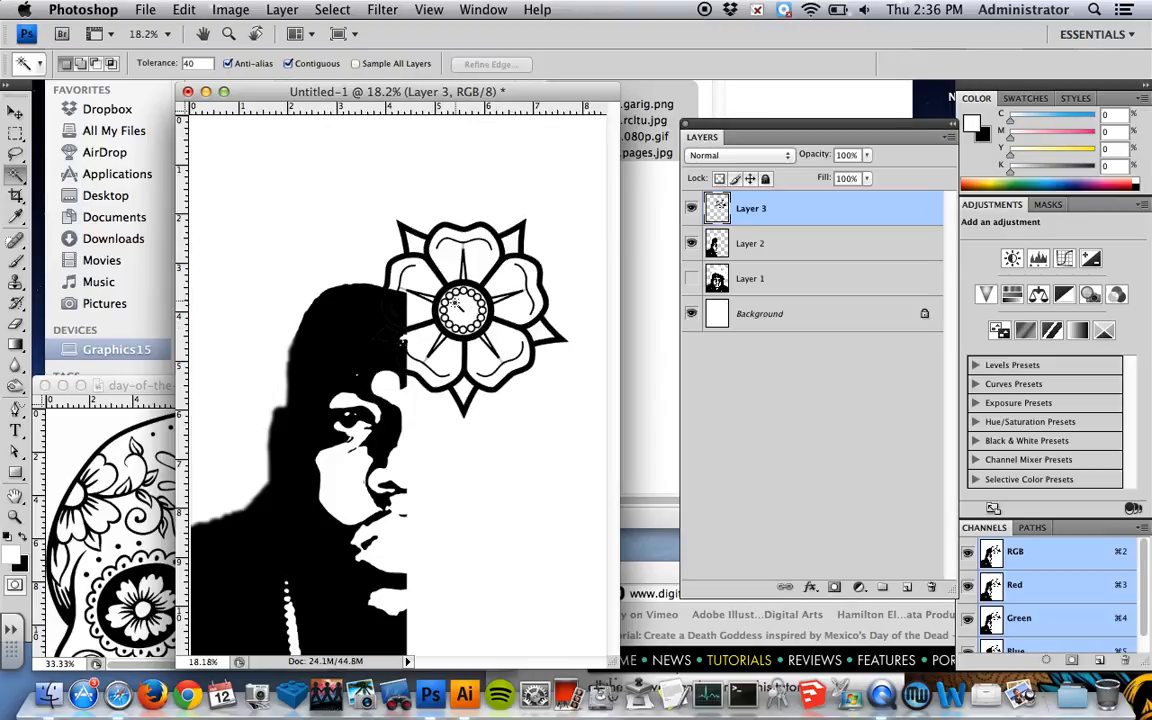
Move the flower to the outer upper side of the head and check the Death Goddess reference illustration in Safari.
{"action": "key", "text": "v"}
{"action": "left_click_drag", "start_coordinate": [451, 282], "coordinate": [299, 201]}
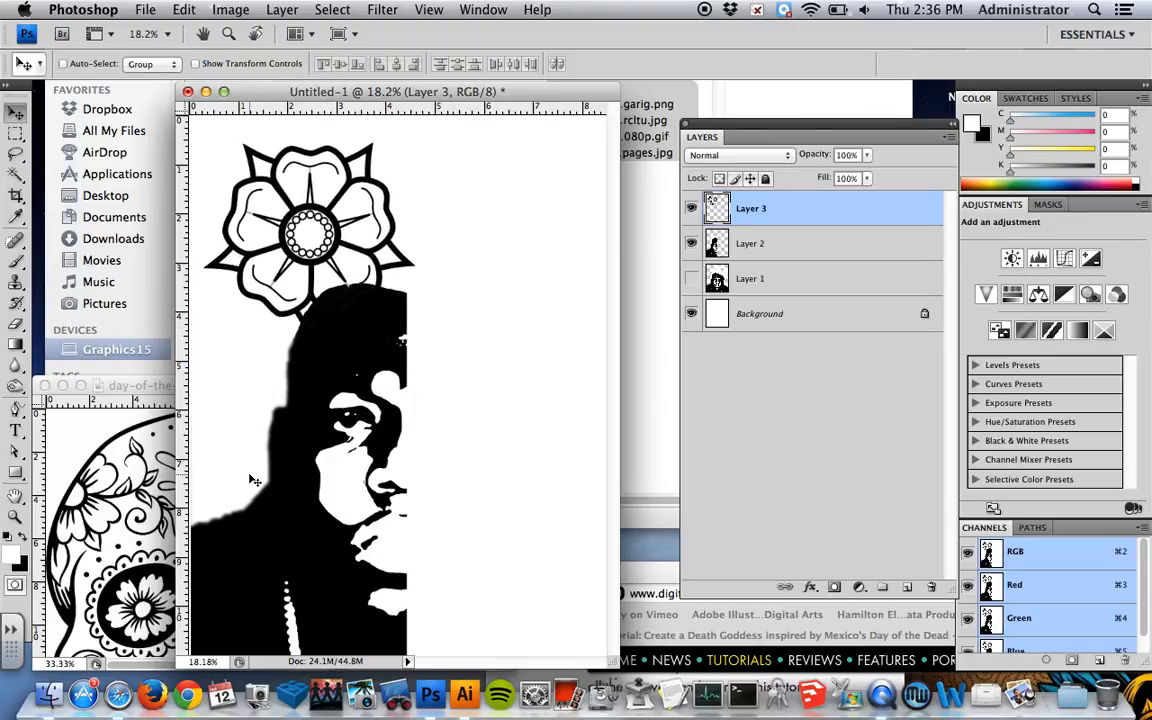
{"action": "left_click_drag", "start_coordinate": [341, 233], "coordinate": [306, 303]}
{"action": "left_click_drag", "start_coordinate": [674, 573], "coordinate": [265, 57]}
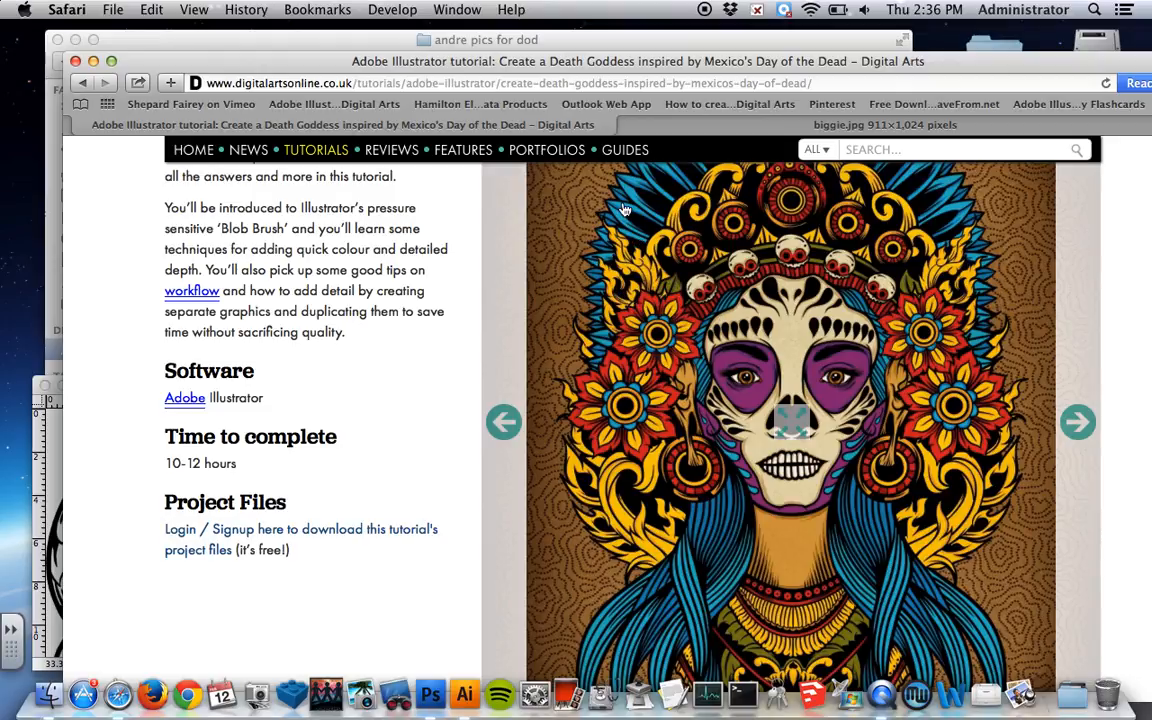
{"action": "left_click_drag", "start_coordinate": [231, 57], "coordinate": [590, 470]}
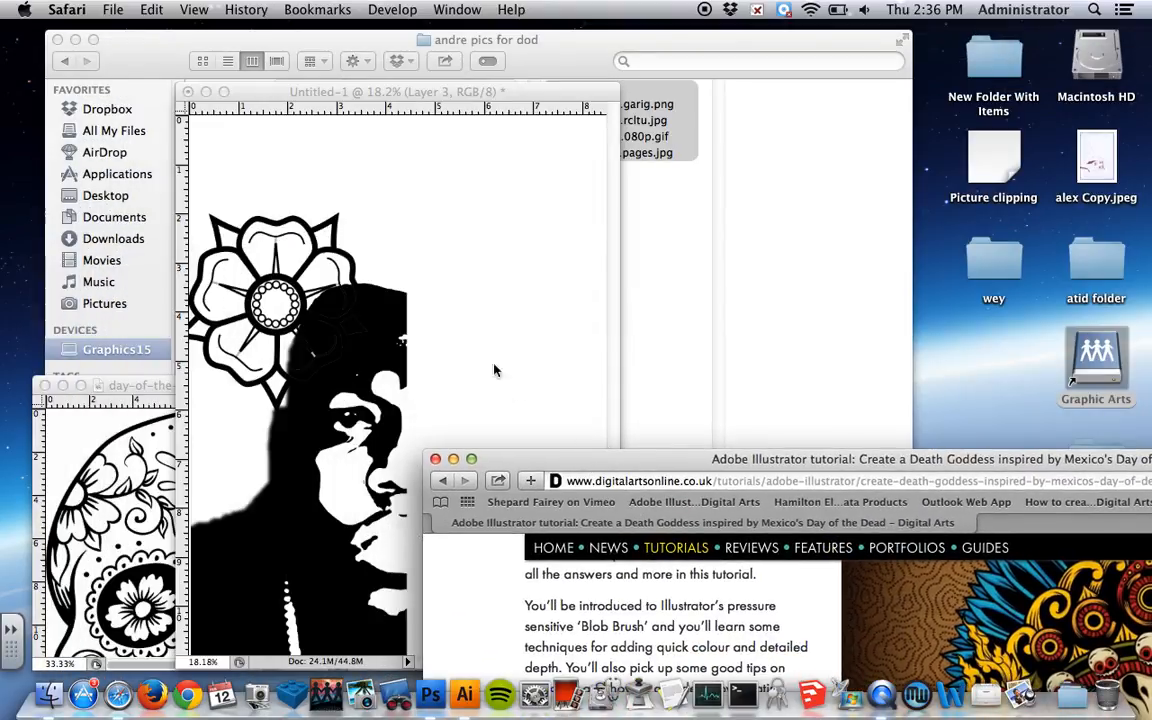
Scale the flower to 44.7%, rotate it about -44 degrees, and place it on the outer edge of the head.
{"action": "left_click", "coordinate": [360, 312]}
{"action": "key", "text": "super+t"}
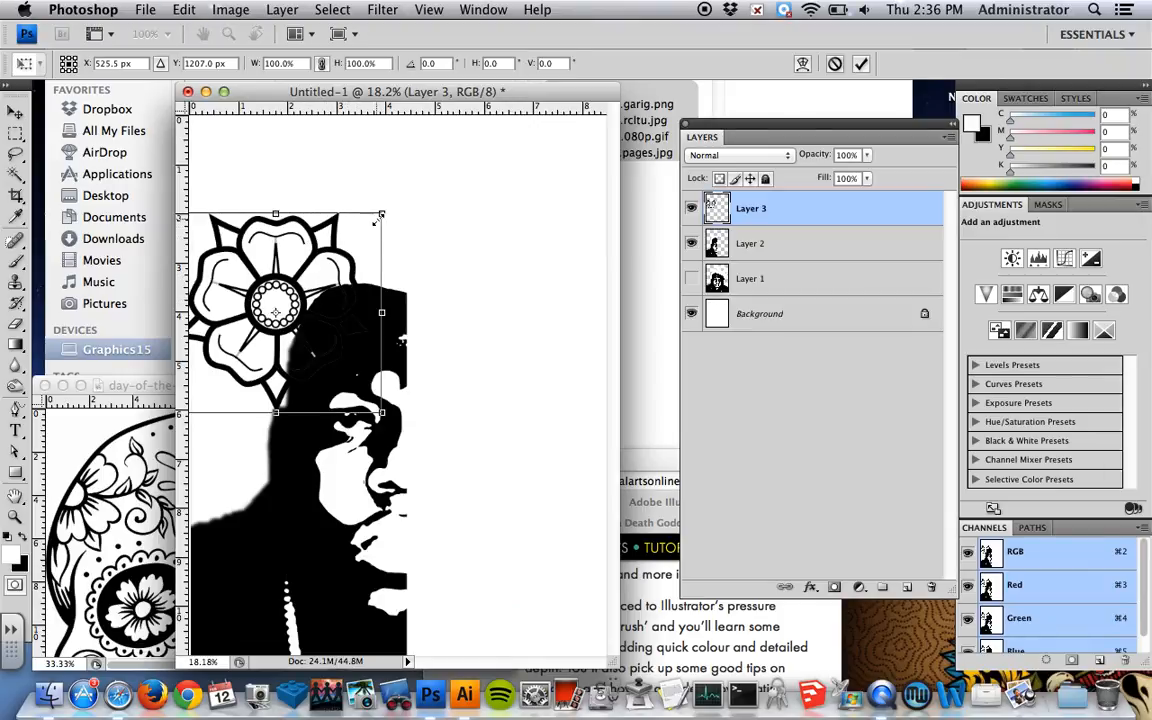
{"action": "left_click_drag", "start_coordinate": [381, 219], "coordinate": [220, 252]}
{"action": "left_click_drag", "start_coordinate": [228, 346], "coordinate": [290, 361]}
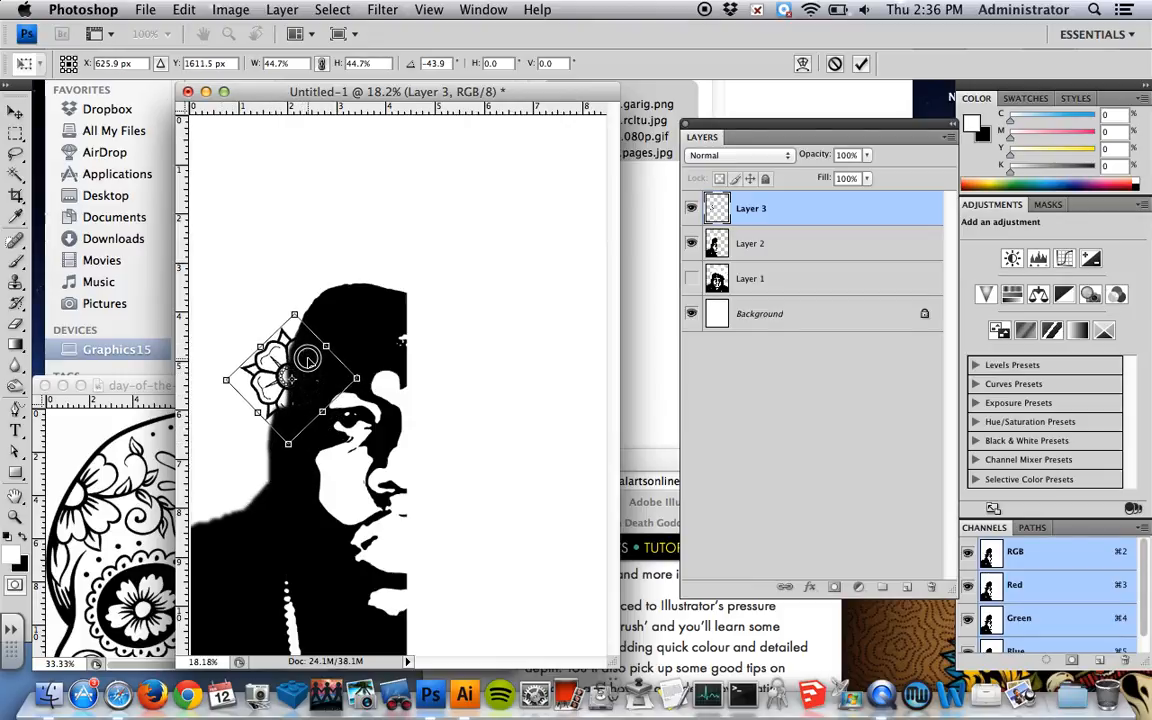
{"action": "key", "text": "Return"}
Move the flower layer directly below Layer 2 and toggle Layer 2's visibility to compare.
{"action": "left_click_drag", "start_coordinate": [228, 322], "coordinate": [411, 489]}
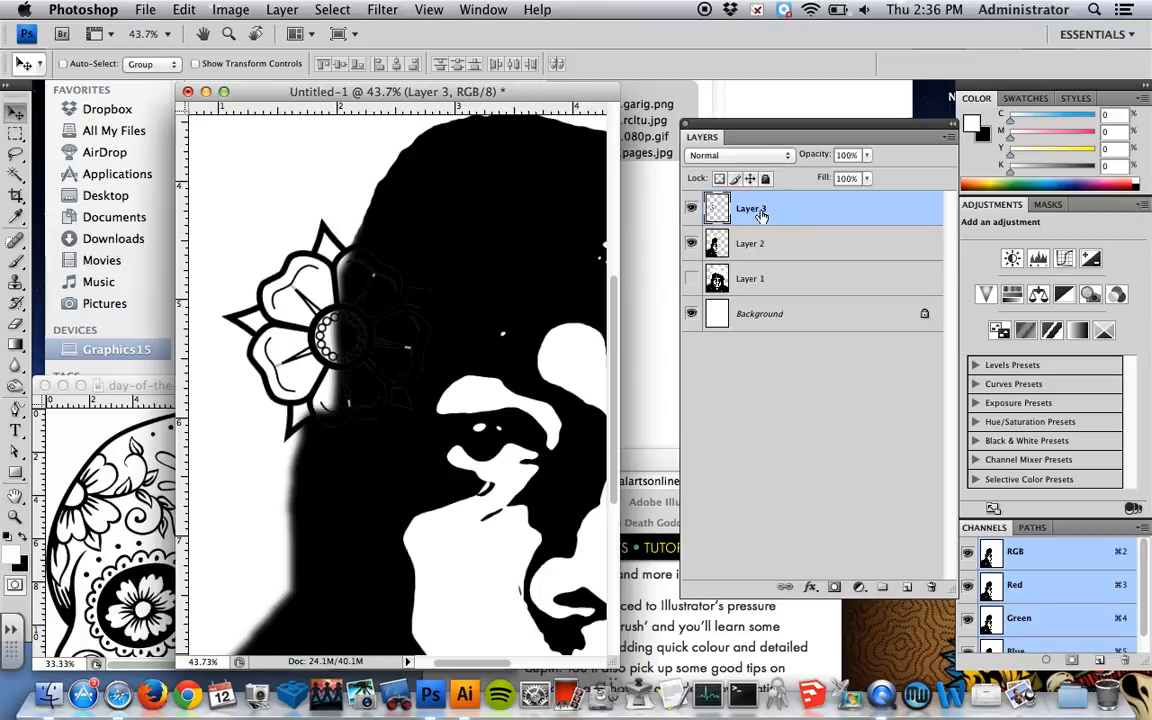
{"action": "left_click_drag", "start_coordinate": [798, 206], "coordinate": [798, 263]}
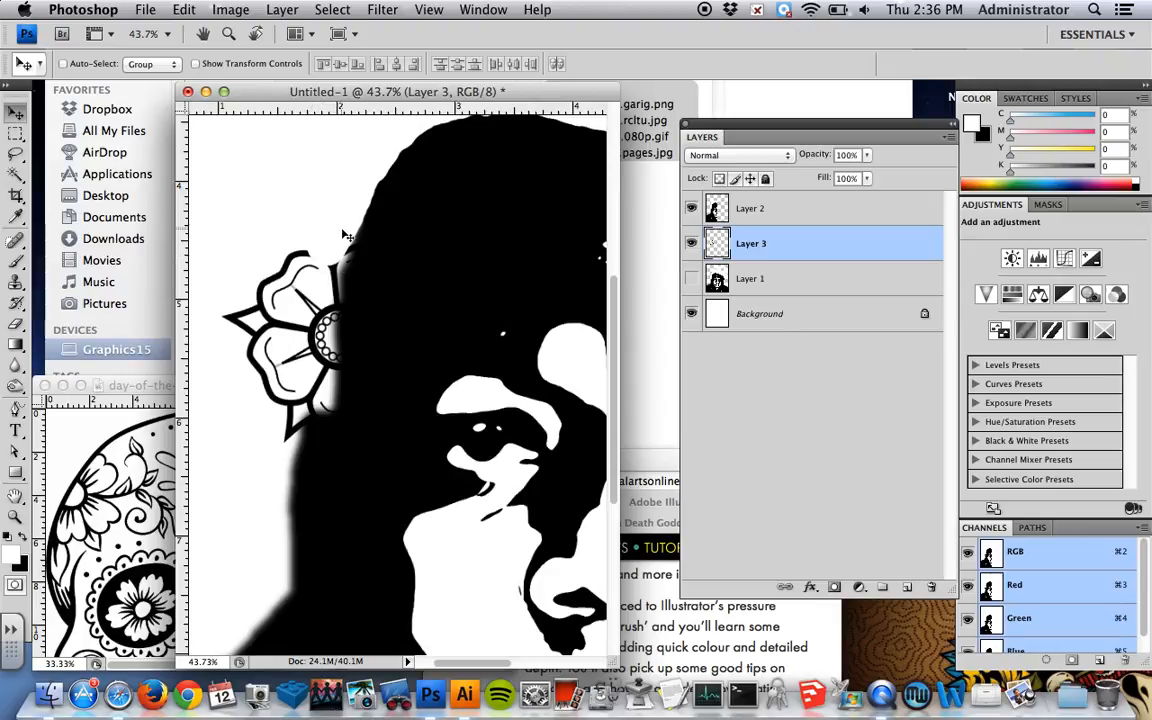
{"action": "left_click", "coordinate": [692, 208]}
{"action": "left_click", "coordinate": [692, 208]}
Make Layer 2 active and hide the Background layer to check the portrait for leftover white around the head.
{"action": "left_click", "coordinate": [770, 212]}
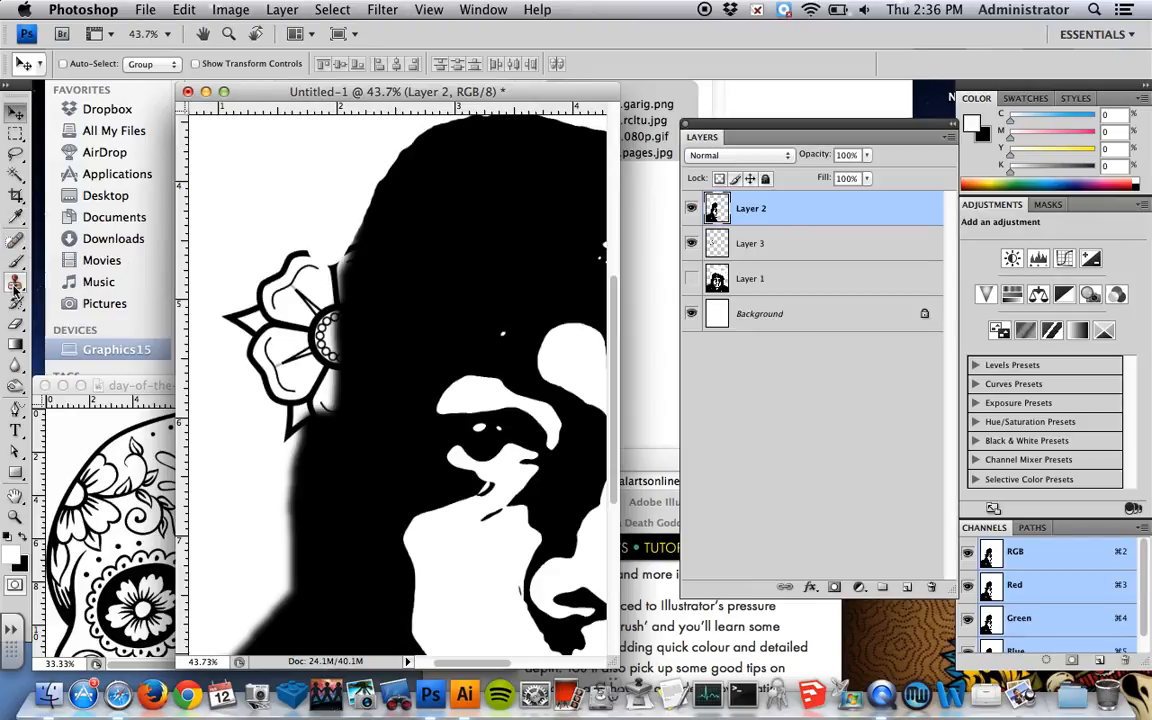
{"action": "left_click", "coordinate": [15, 323]}
{"action": "left_click_drag", "start_coordinate": [287, 240], "coordinate": [257, 206]}
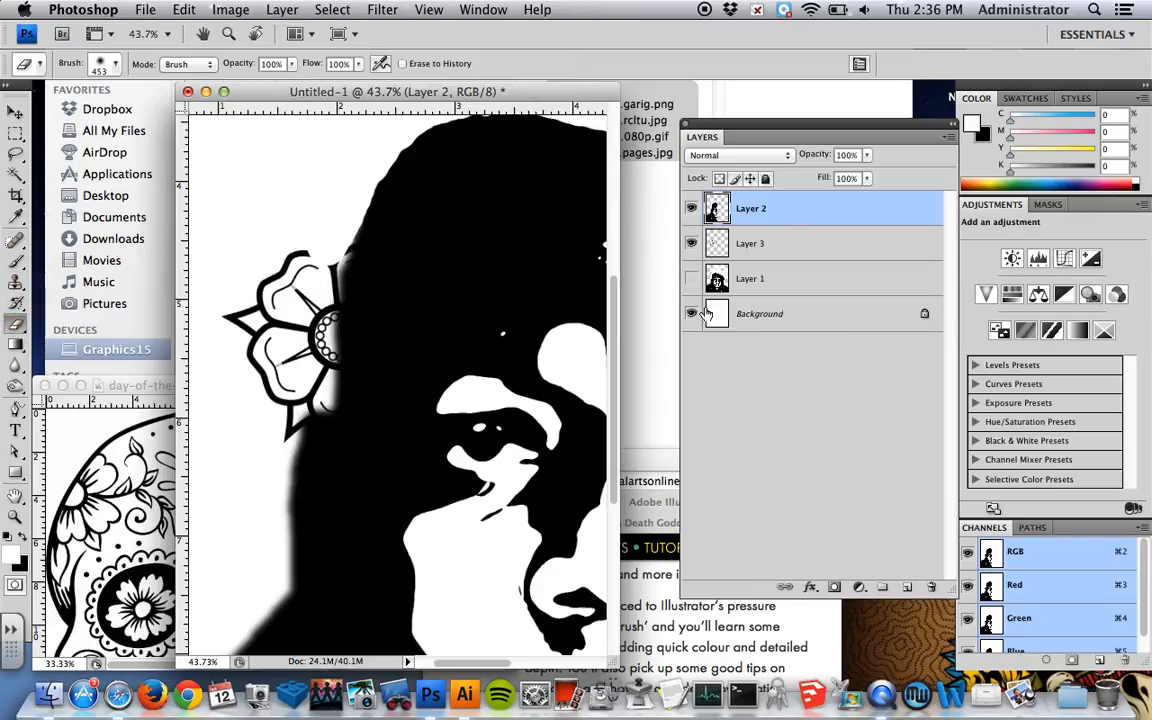
{"action": "left_click", "coordinate": [691, 314]}
{"action": "key", "text": "super+0"}
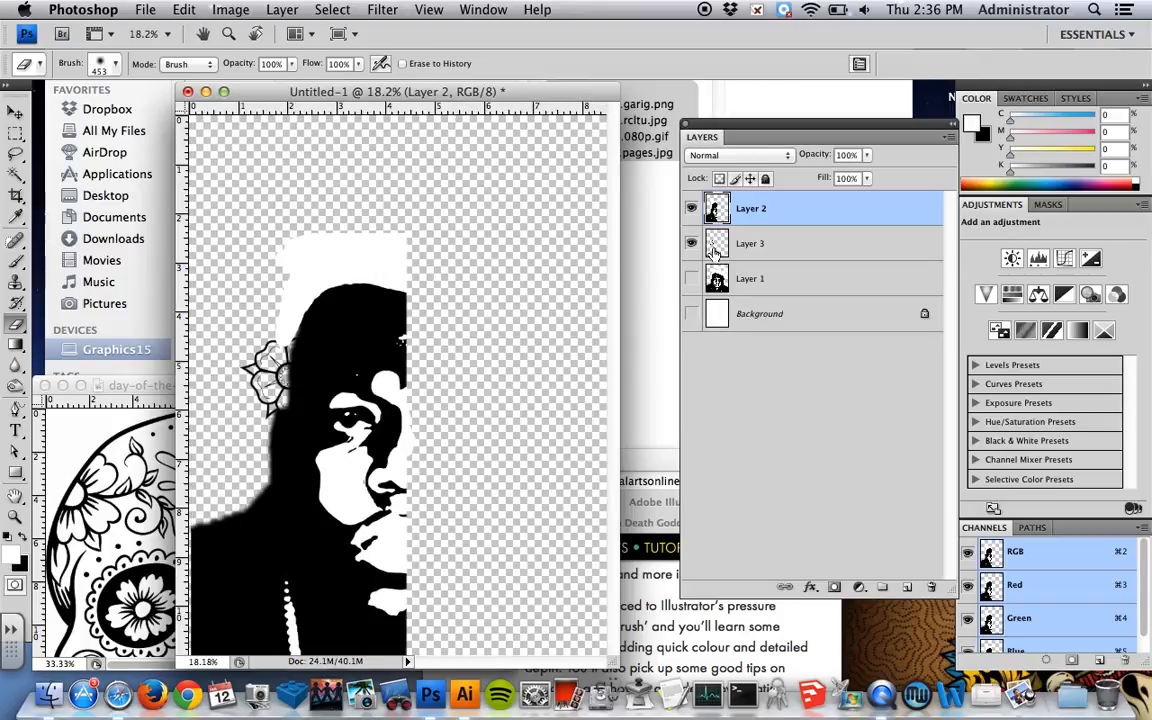
{"action": "left_click", "coordinate": [691, 208]}
{"action": "left_click", "coordinate": [691, 208]}
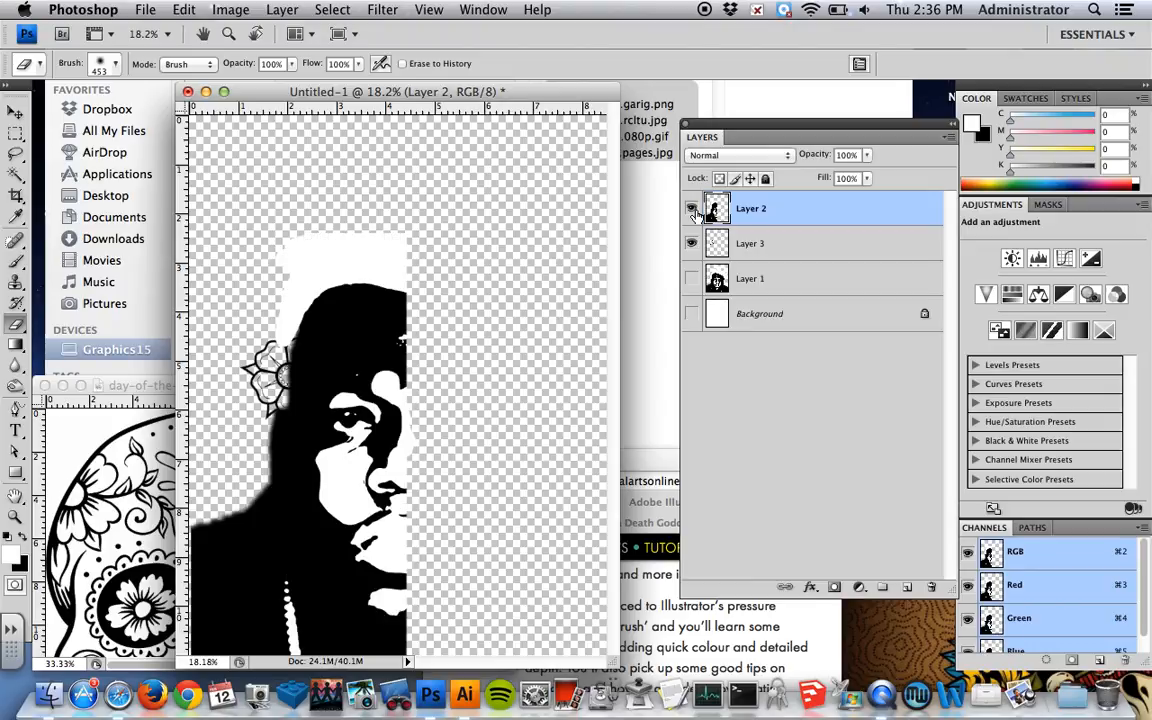
Delete the leftover white area above the head on Layer 2 using a Magic Wand selection, and deselect.
{"action": "left_click", "coordinate": [15, 174]}
{"action": "left_click", "coordinate": [332, 260]}
{"action": "key", "text": "Delete"}
{"action": "key", "text": "super+d"}
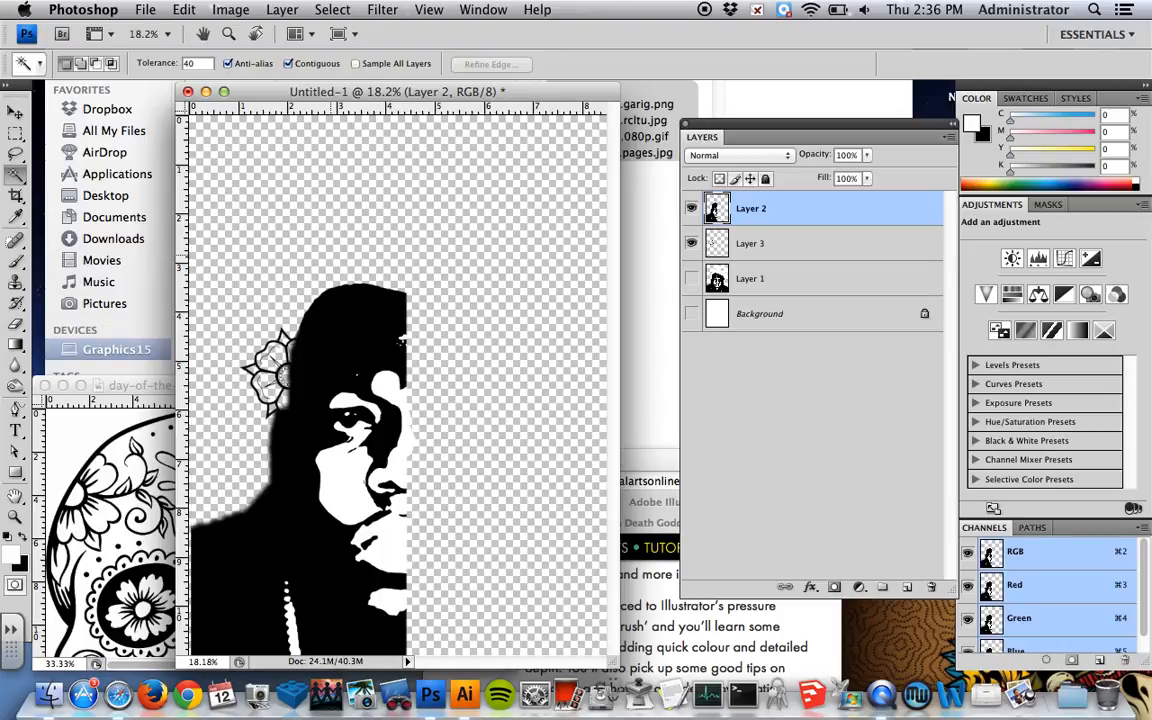
Rename Layer 3 as flower.
{"action": "double_click", "coordinate": [752, 244]}
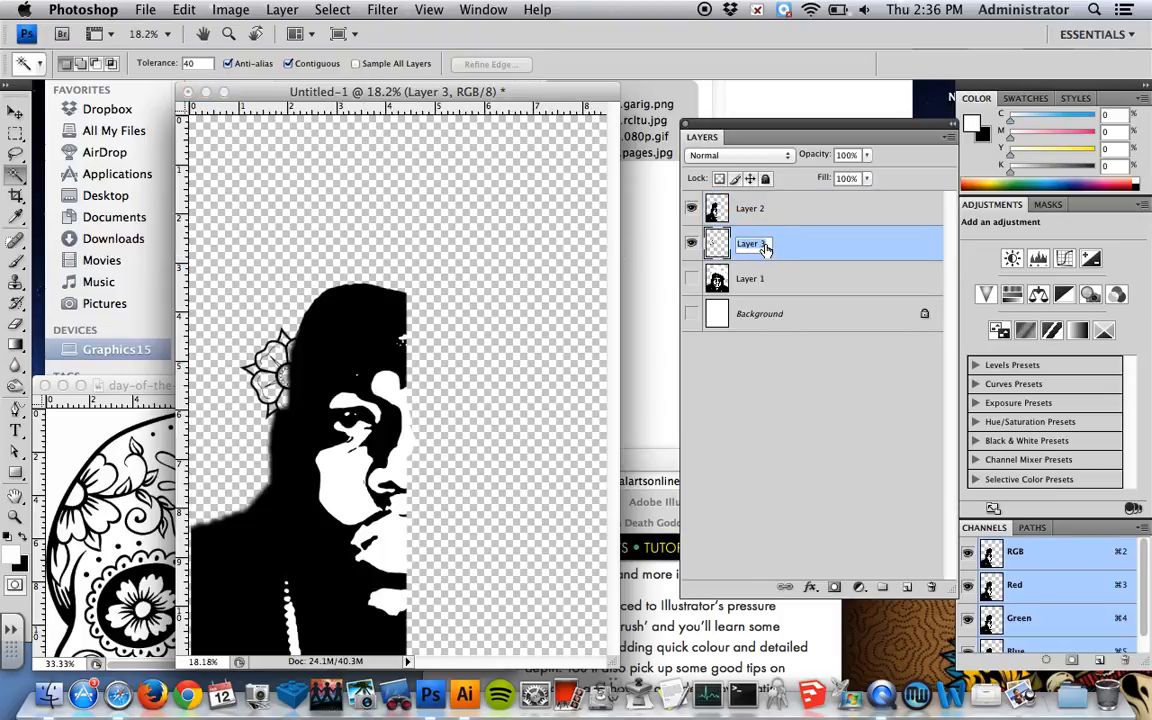
{"action": "type", "text": "flower"}
{"action": "key", "text": "Return"}
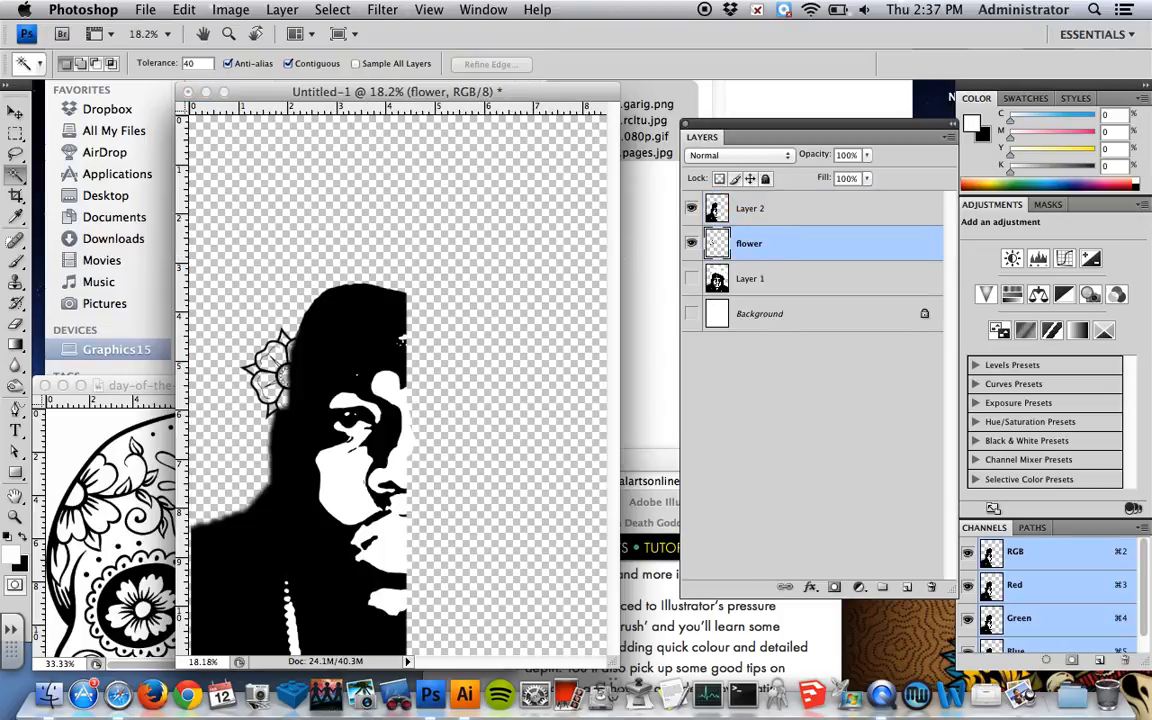
Place one flower copy at the top of the head's cut edge and a larger copy beside the neck above the shoulder.
{"action": "key", "text": "v"}
{"action": "left_click_drag", "start_coordinate": [284, 370], "coordinate": [398, 275]}
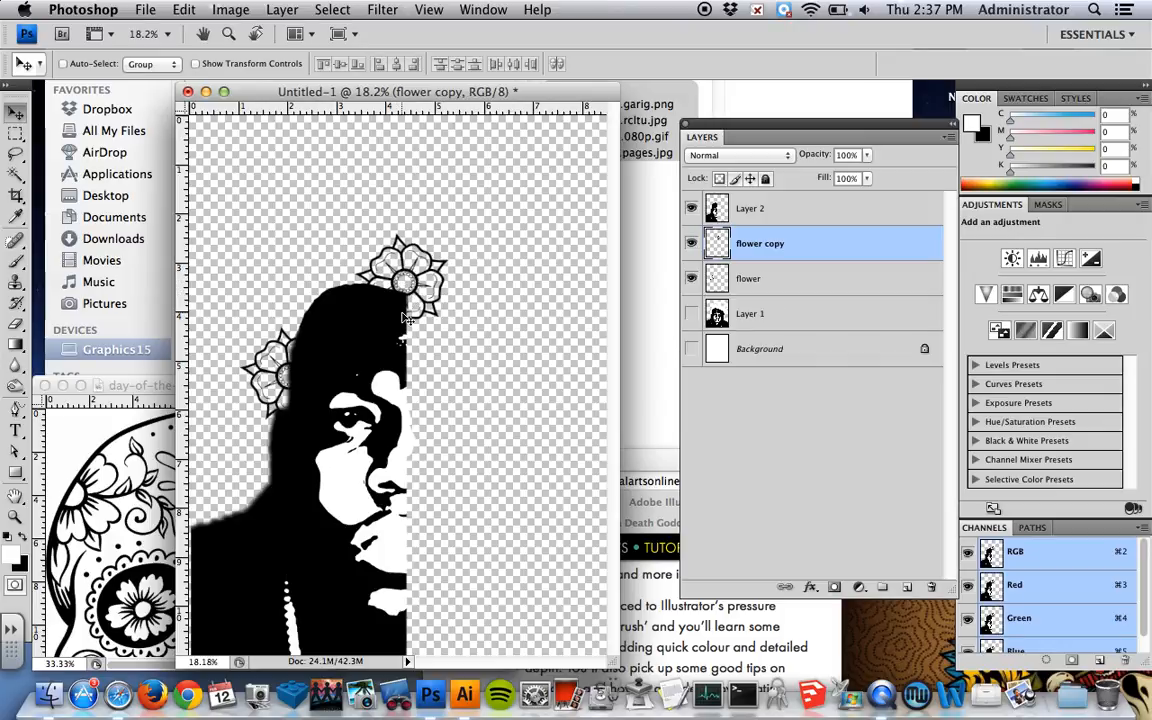
{"action": "left_click_drag", "start_coordinate": [426, 288], "coordinate": [328, 404]}
{"action": "key", "text": "ctrl+t"}
{"action": "left_click_drag", "start_coordinate": [311, 342], "coordinate": [361, 397]}
{"action": "left_click_drag", "start_coordinate": [317, 446], "coordinate": [313, 274]}
{"action": "key", "text": "Return"}
Scale the third flower copy to 60.6% and position it behind the outer curve of the head's top.
{"action": "key", "text": "ctrl+t"}
{"action": "left_click_drag", "start_coordinate": [400, 233], "coordinate": [337, 287]}
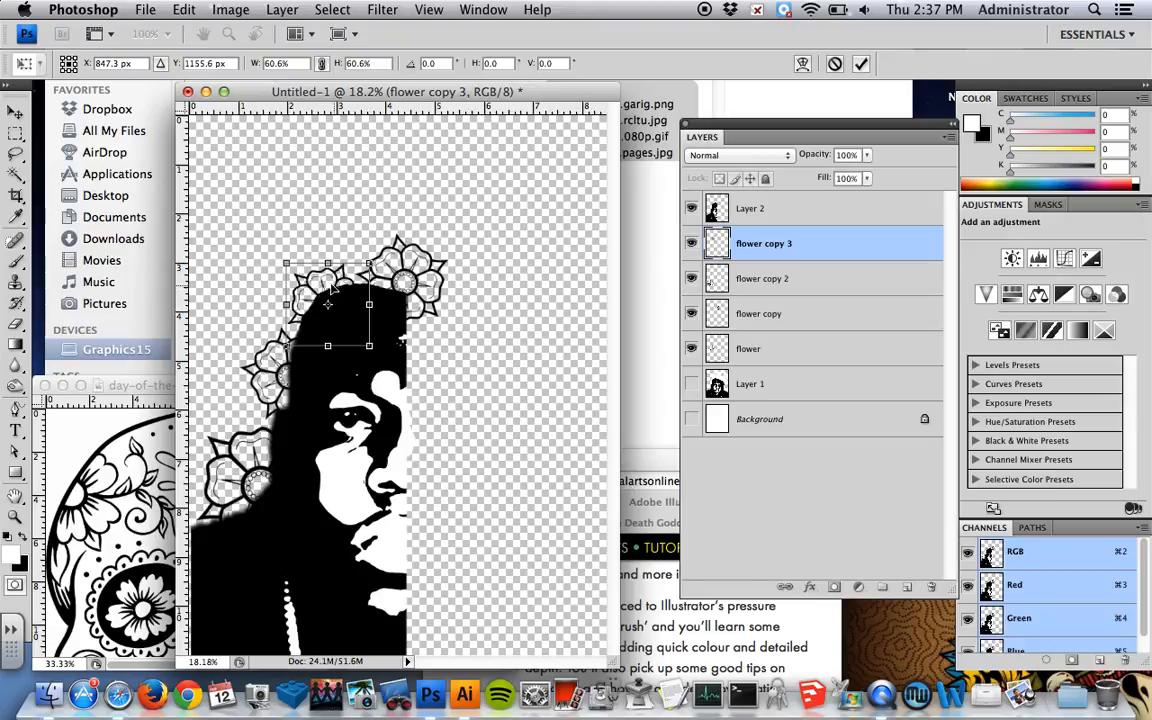
{"action": "key", "text": "Return"}
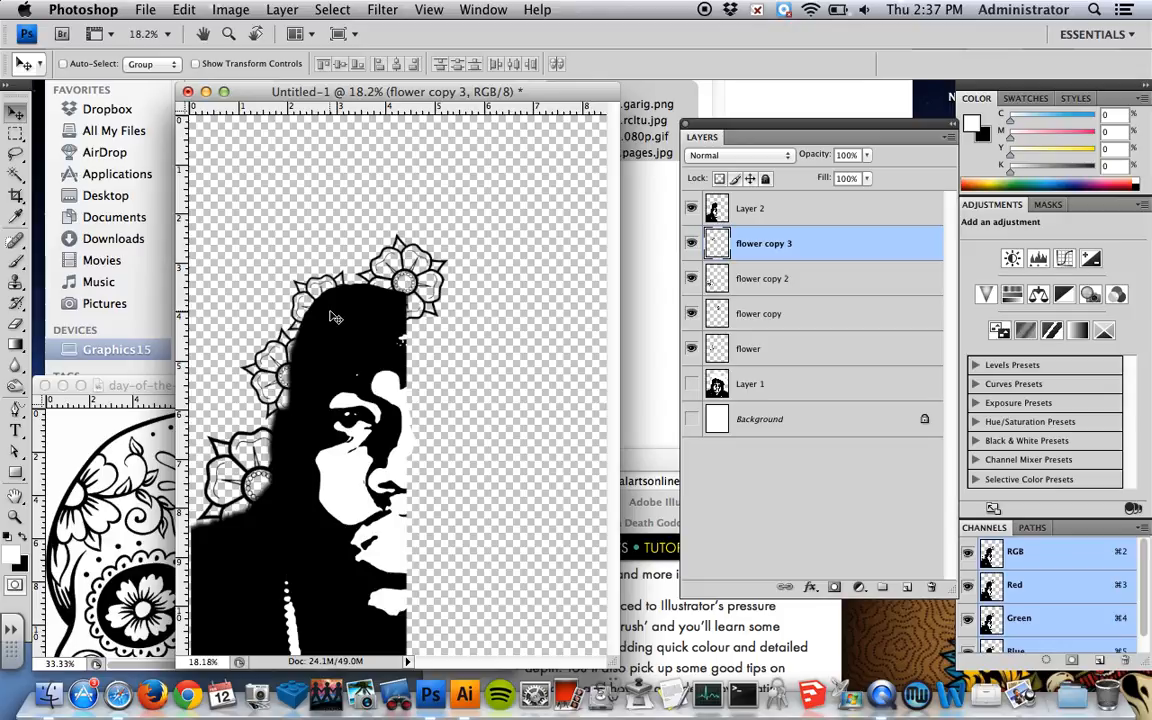
Duplicate the flower again, move the copy above Layer 2, and shrink it onto the white cheek just below the eye.
{"action": "key", "text": "super+j"}
{"action": "key", "text": "super+t"}
{"action": "left_click_drag", "start_coordinate": [370, 273], "coordinate": [346, 483]}
{"action": "key", "text": "Return"}
{"action": "left_click_drag", "start_coordinate": [772, 254], "coordinate": [771, 201]}
{"action": "key", "text": "super+t"}
{"action": "left_click_drag", "start_coordinate": [388, 468], "coordinate": [417, 564]}
{"action": "left_click_drag", "start_coordinate": [376, 358], "coordinate": [355, 215]}
{"action": "key", "text": "Return"}
Examine the face decoration in the Death Goddess reference illustration in Safari and move its window back aside.
{"action": "left_click", "coordinate": [888, 621]}
{"action": "left_click_drag", "start_coordinate": [840, 463], "coordinate": [437, 40]}
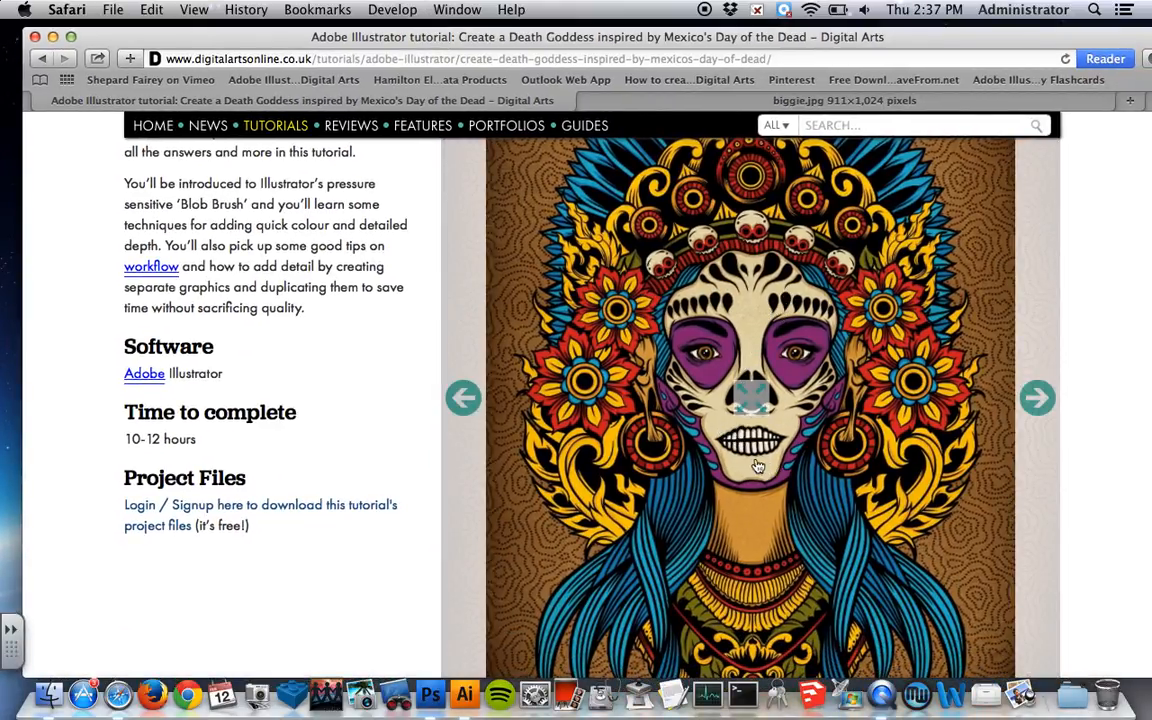
{"action": "left_click_drag", "start_coordinate": [142, 40], "coordinate": [682, 444]}
{"action": "left_click", "coordinate": [600, 220]}
{"action": "left_click", "coordinate": [653, 195]}
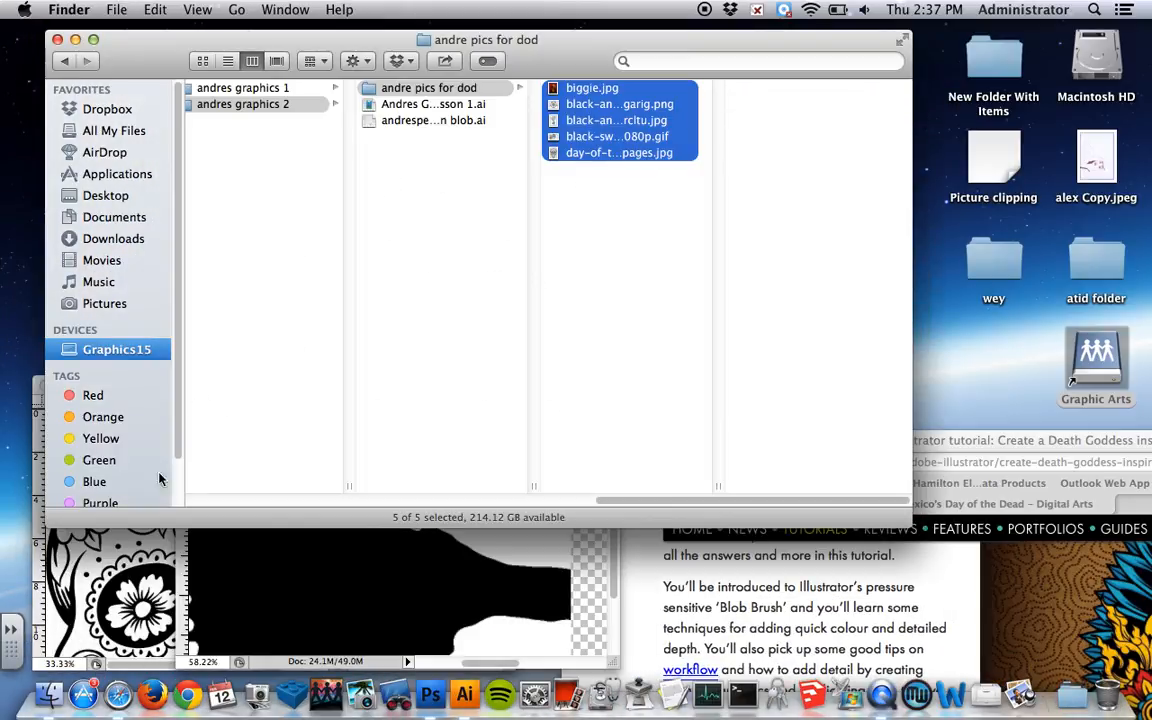
Bring up the day-of-the-dead-coloring-pages.jpg skull fitted to view and compare its details with the portrait.
{"action": "left_click", "coordinate": [126, 574]}
{"action": "left_click_drag", "start_coordinate": [162, 385], "coordinate": [187, 190]}
{"action": "key", "text": "super+0"}
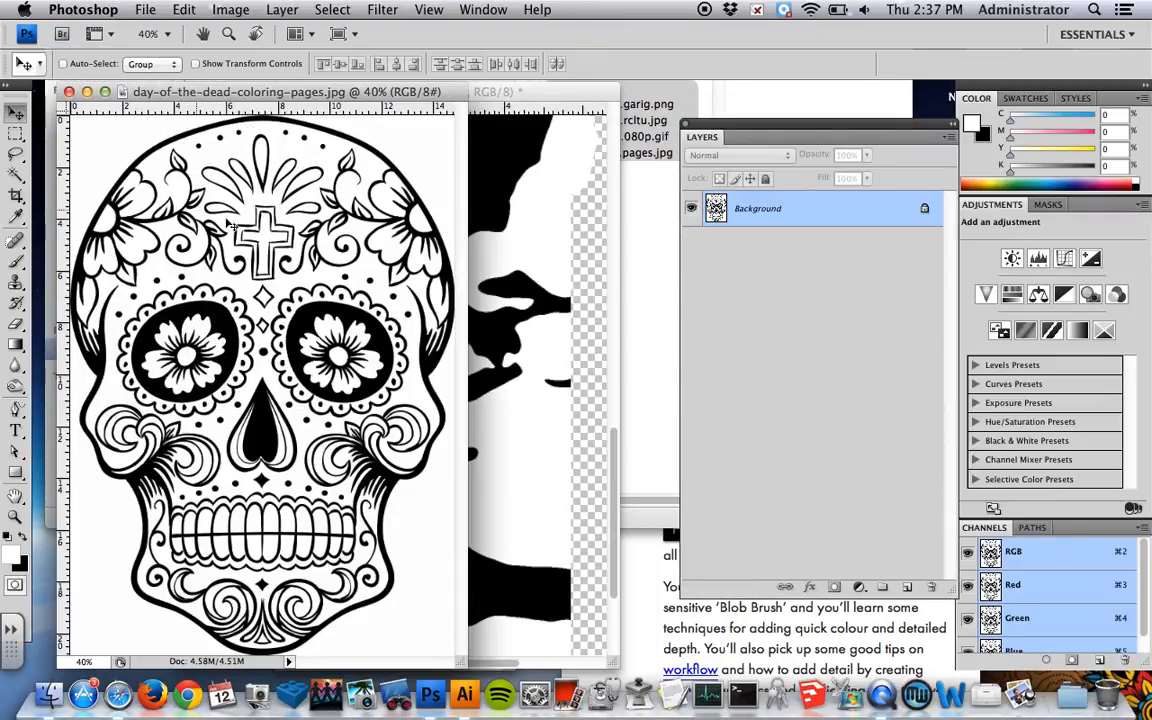
{"action": "left_click", "coordinate": [535, 218]}
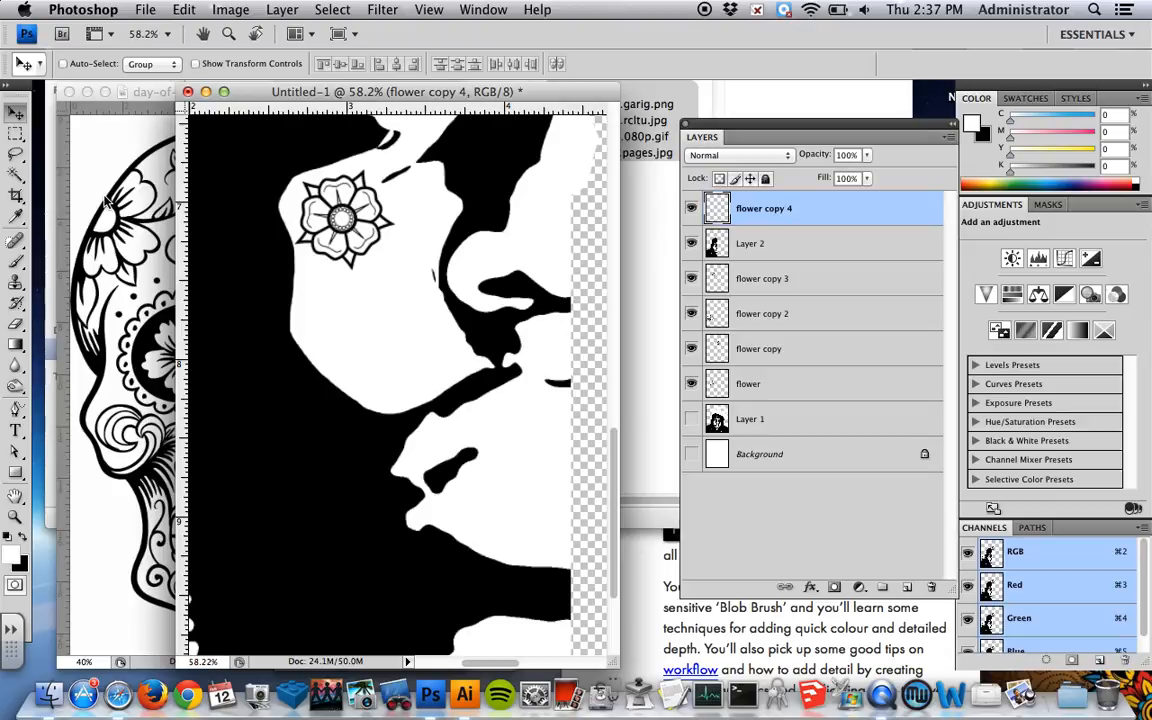
{"action": "left_click", "coordinate": [97, 180]}
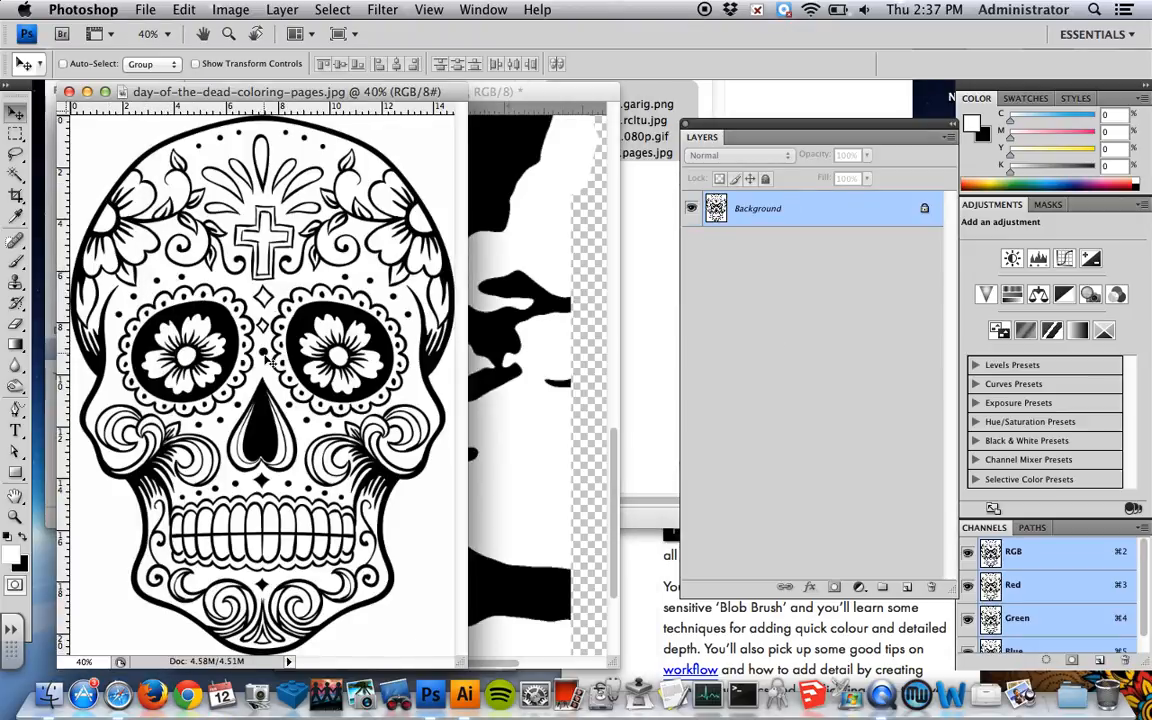
{"action": "left_click", "coordinate": [502, 438]}
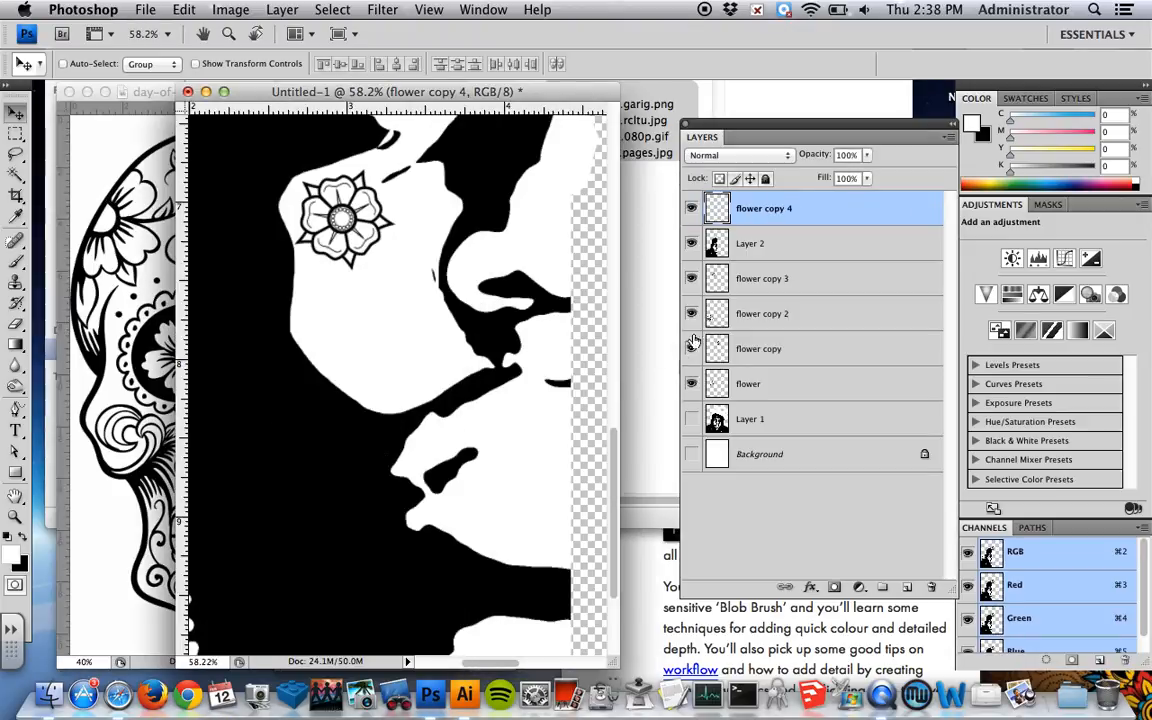
Set up the Brush tool with a 100 px tip at 100% hardness and black as the foreground color.
{"action": "left_click", "coordinate": [16, 262]}
{"action": "left_click", "coordinate": [108, 62]}
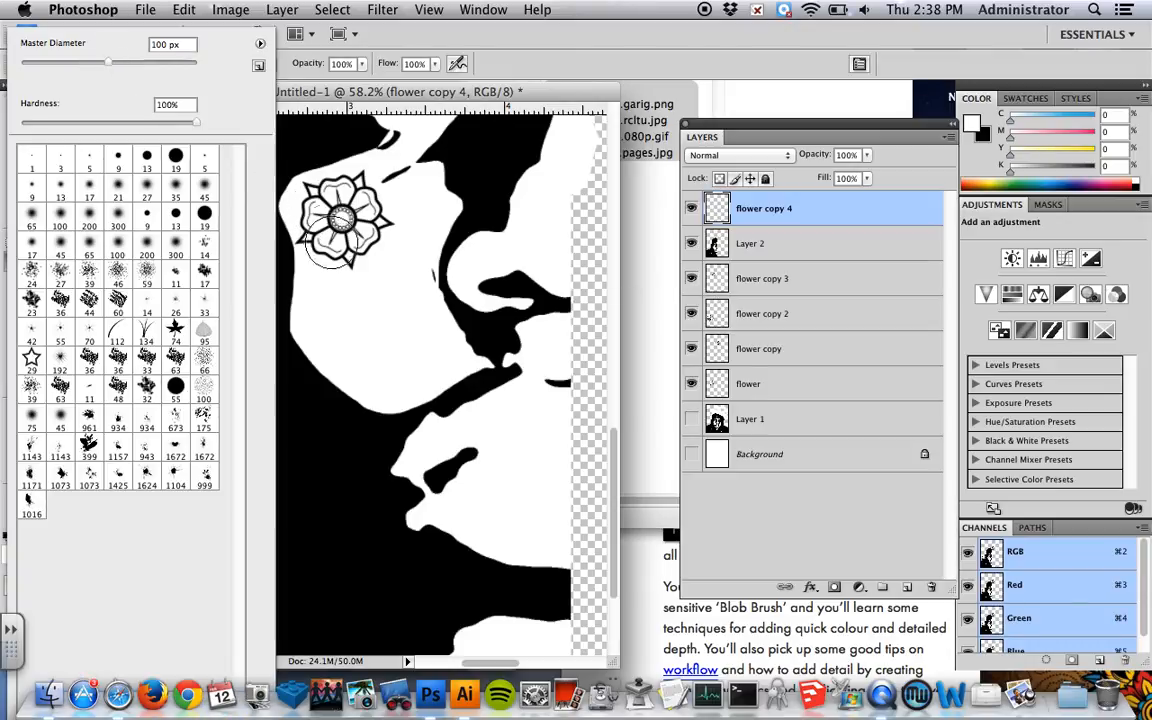
{"action": "left_click", "coordinate": [335, 318]}
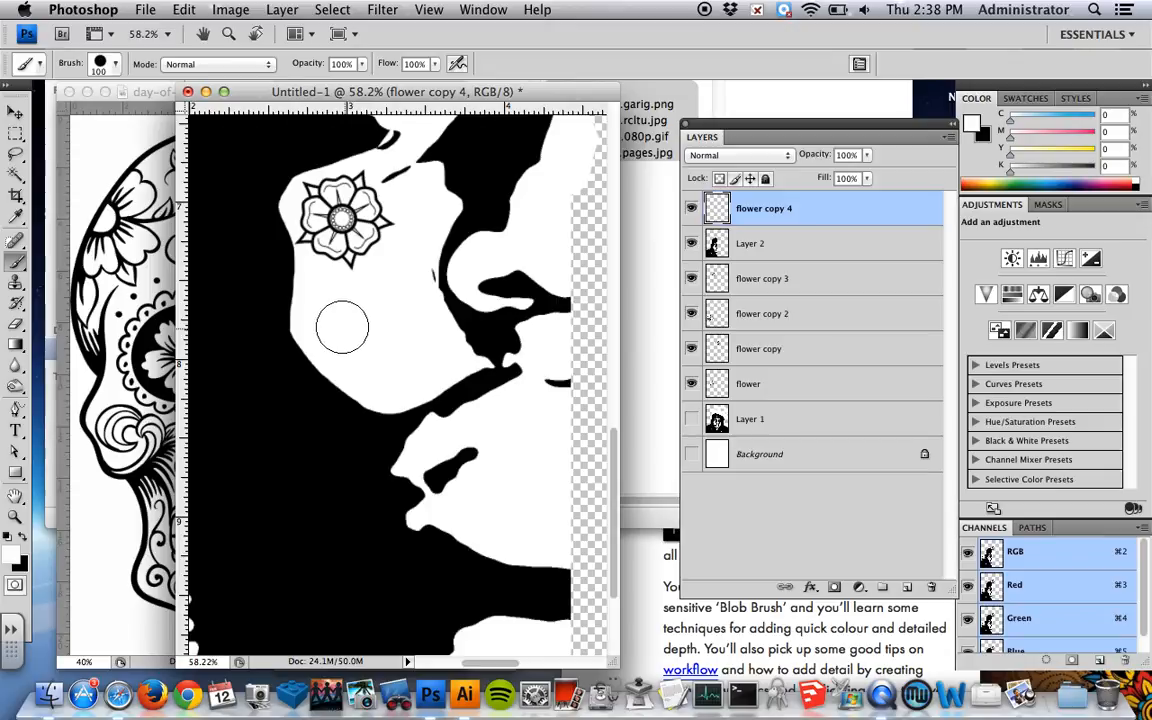
{"action": "left_click", "coordinate": [10, 533]}
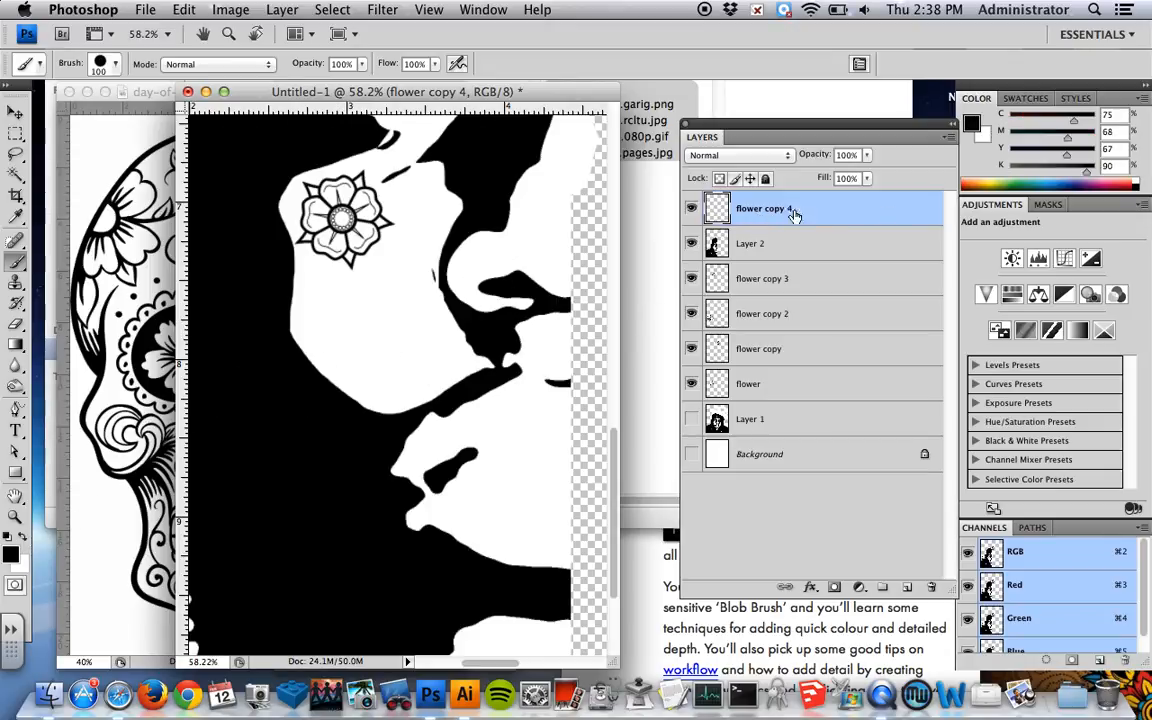
Create a new layer above flower copy 4 and name it dots and lines.
{"action": "left_click", "coordinate": [906, 587]}
{"action": "left_click", "coordinate": [750, 209]}
{"action": "type", "text": "dot"}
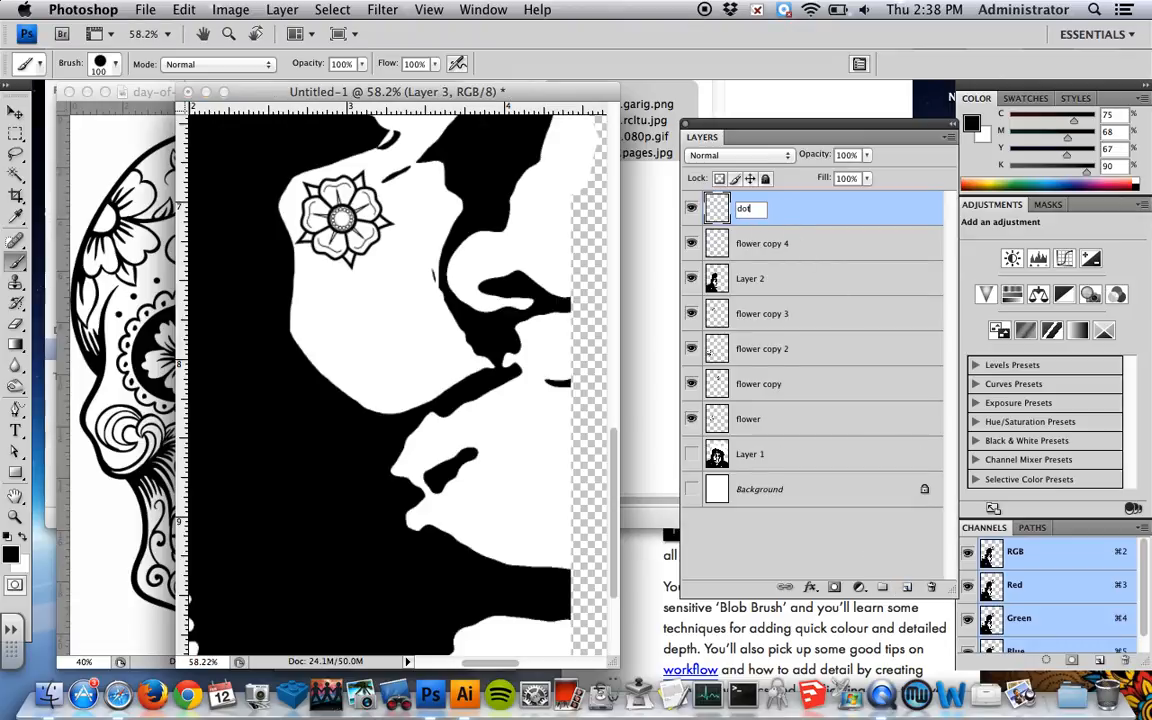
{"action": "type", "text": "s and lines"}
{"action": "key", "text": "Return"}
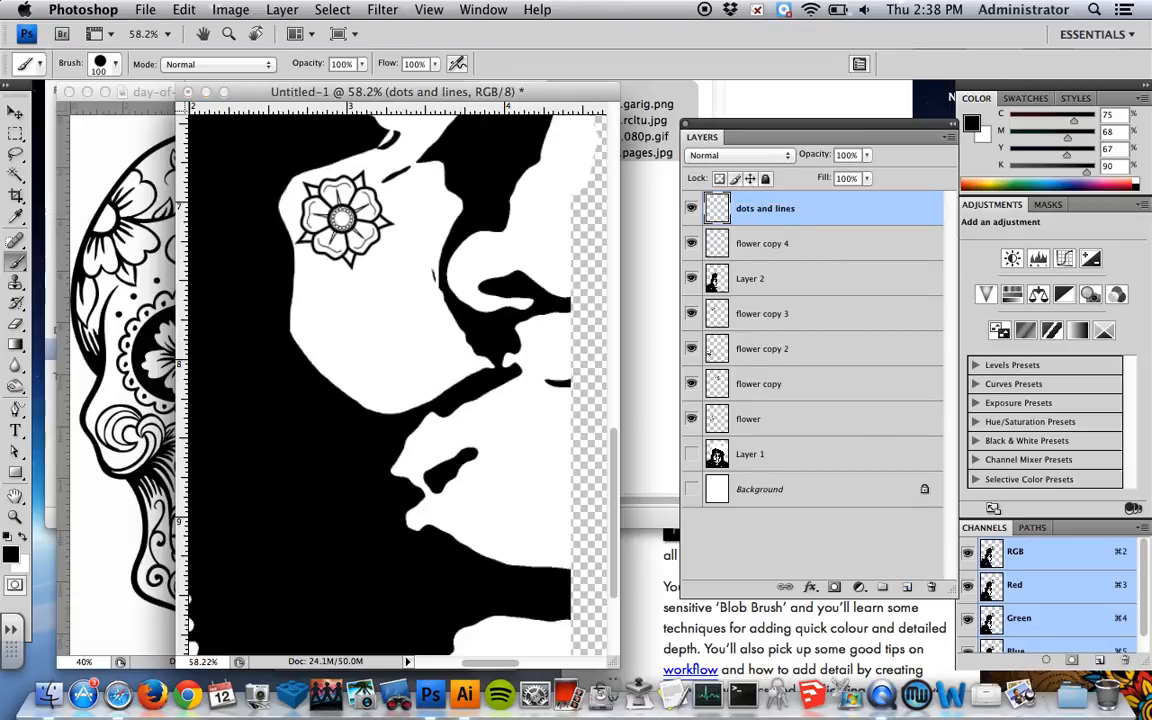
Paint a curved row of black dots in decreasing sizes along the cheek's edge below the flower.
{"action": "left_click", "coordinate": [322, 297]}
{"action": "key", "text": "super+minus"}
{"action": "key", "text": "super+minus"}
{"action": "key", "text": "super+minus"}
{"action": "key", "text": "super+minus"}
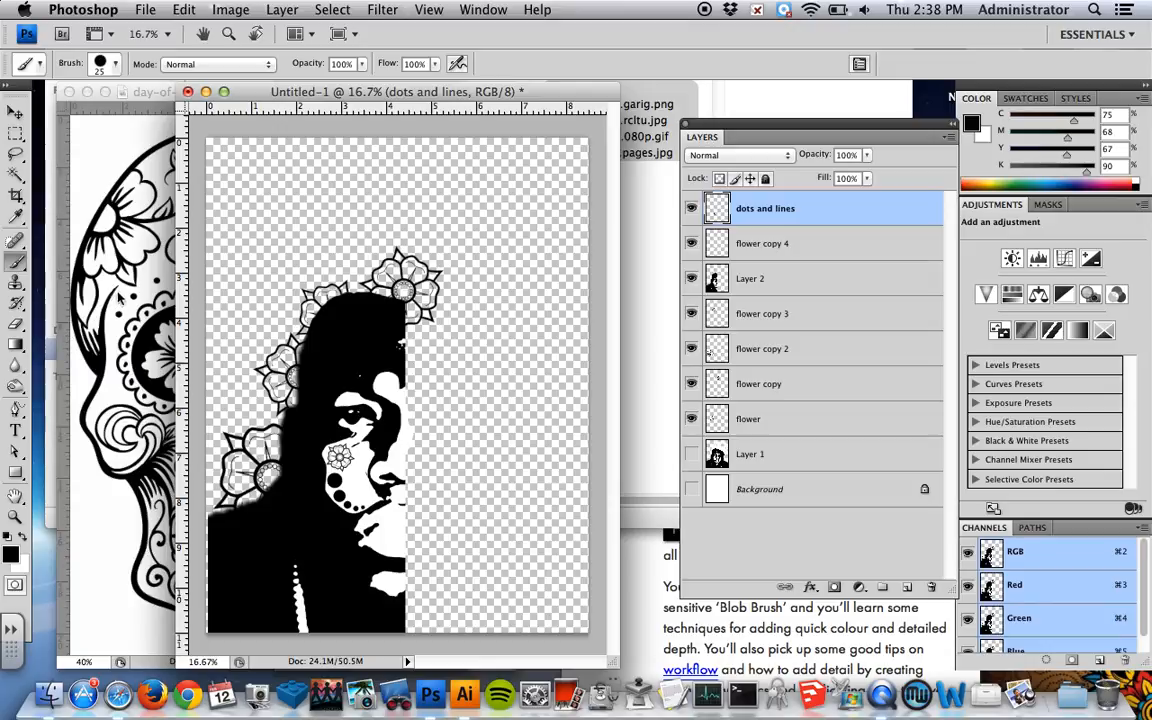
Clear the windows covering black-swirl-1080p.gif and bring that image forward beside the portrait document.
{"action": "left_click_drag", "start_coordinate": [284, 94], "coordinate": [92, 346]}
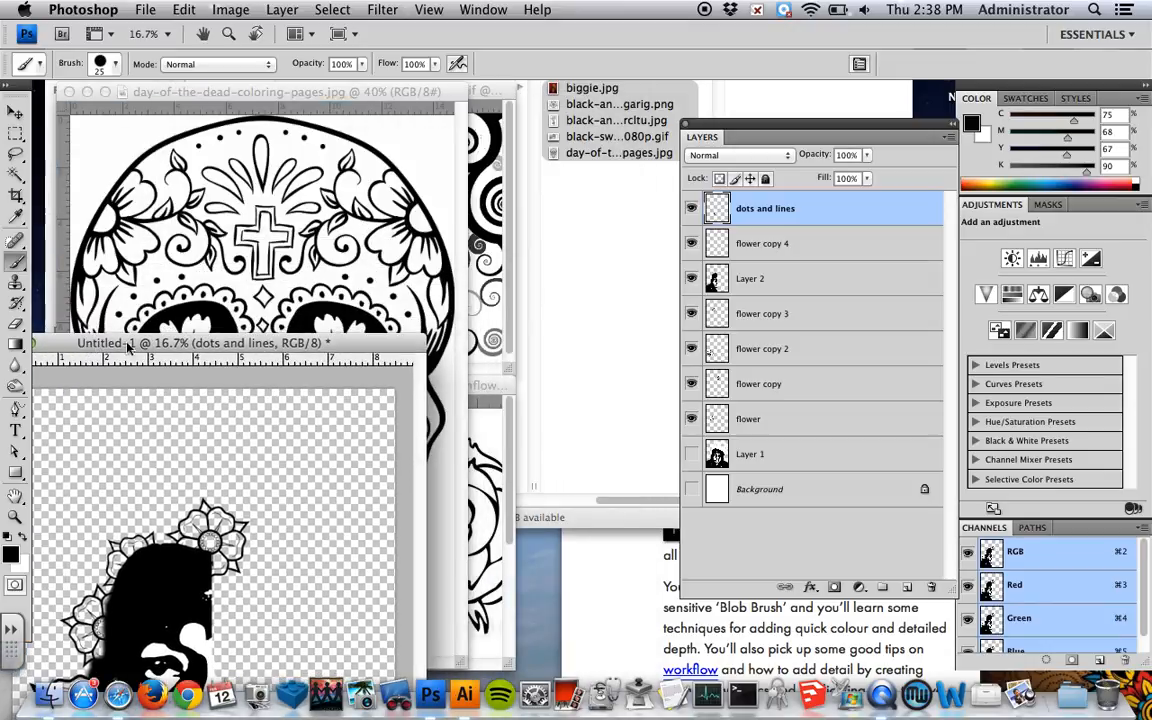
{"action": "left_click", "coordinate": [601, 343]}
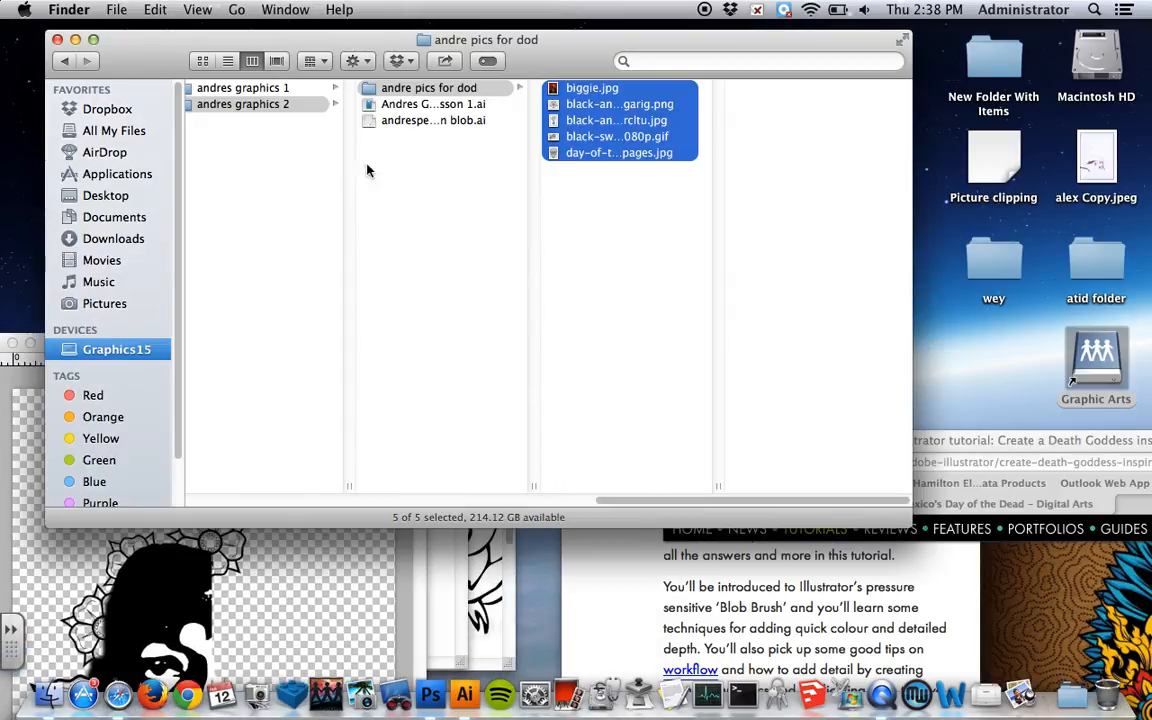
{"action": "left_click", "coordinate": [58, 40]}
{"action": "left_click", "coordinate": [476, 120]}
{"action": "left_click_drag", "start_coordinate": [455, 97], "coordinate": [549, 122]}
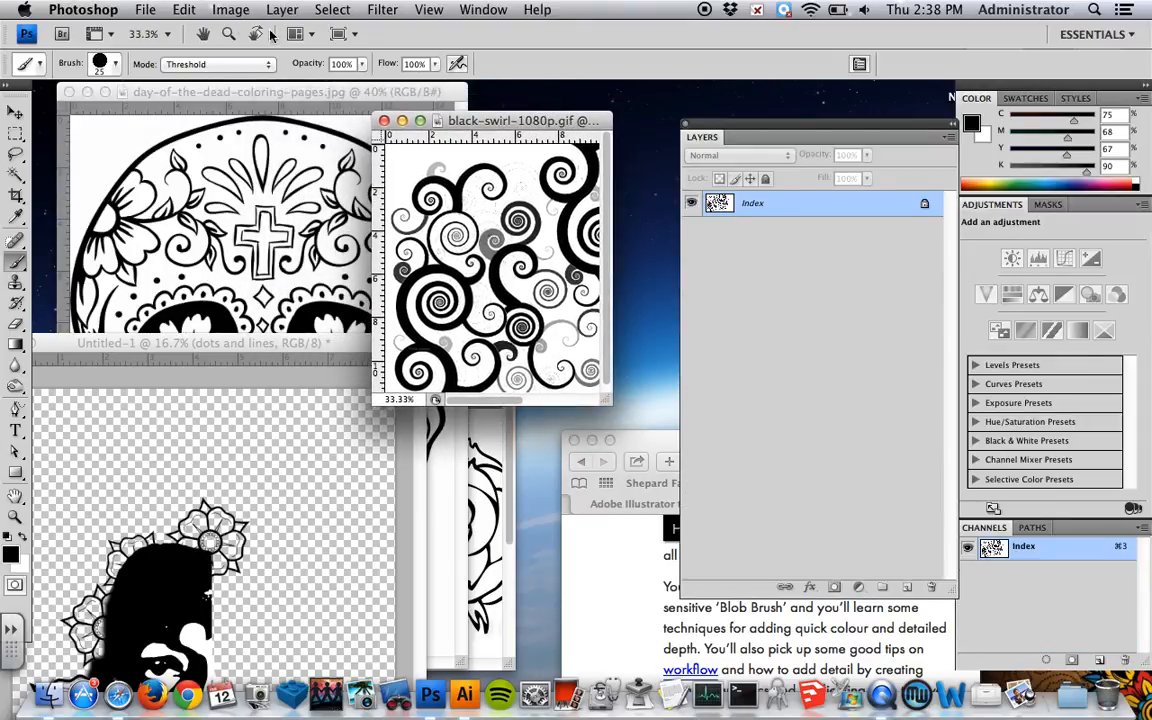
Convert black-swirl-1080p.gif to RGB Color and copy its layer into the Untitled-1 portrait document.
{"action": "left_click", "coordinate": [230, 9]}
{"action": "mouse_move", "coordinate": [233, 36]}
{"action": "left_click", "coordinate": [500, 105]}
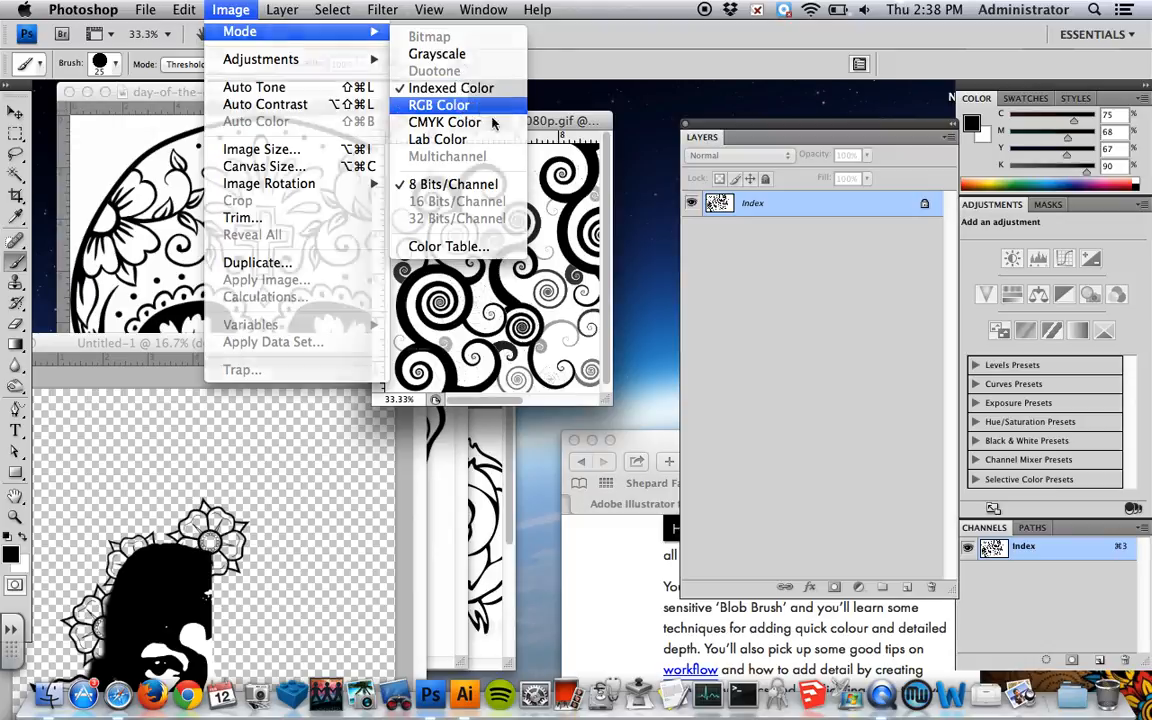
{"action": "left_click_drag", "start_coordinate": [794, 208], "coordinate": [252, 553]}
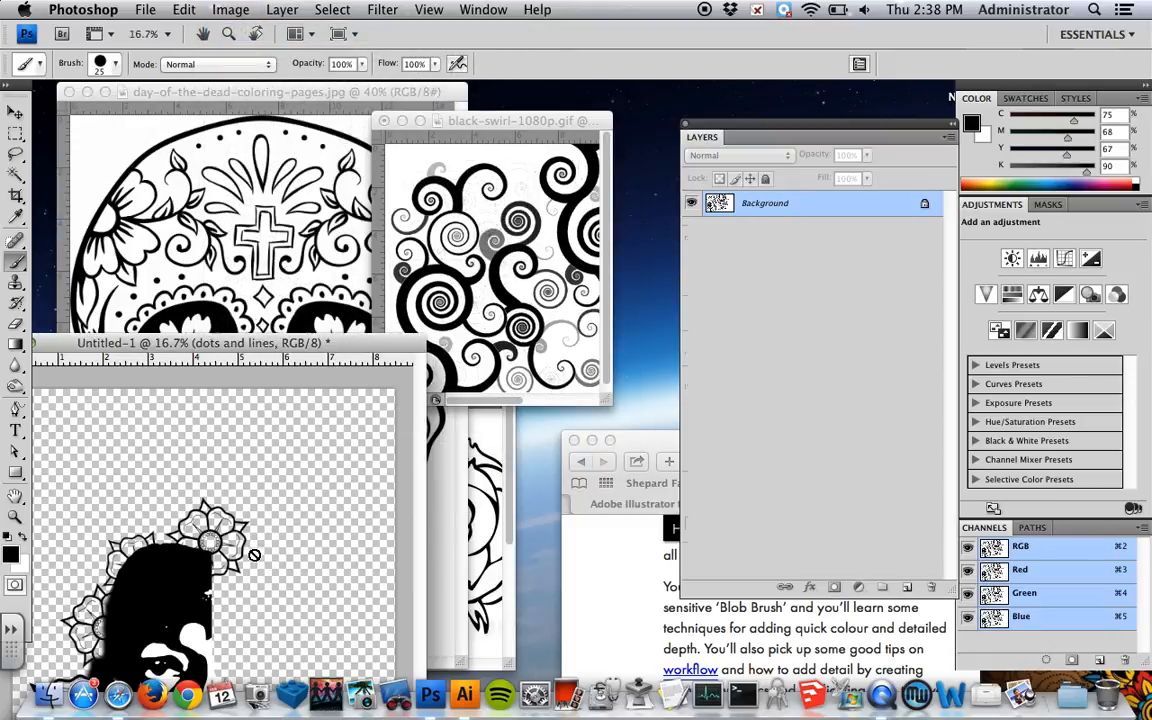
{"action": "left_click_drag", "start_coordinate": [215, 340], "coordinate": [465, 125]}
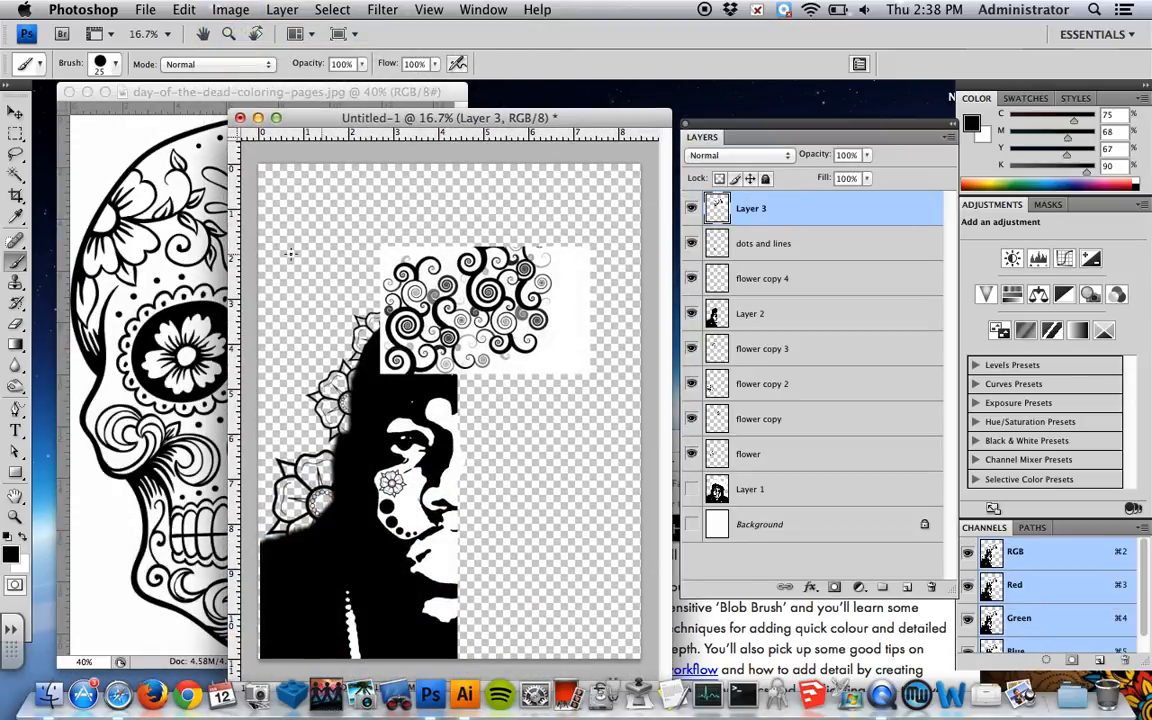
Select the black swirls with the Magic Wand and Similar, copy them to a new layer, and delete the white-backed Layer 3.
{"action": "left_click", "coordinate": [16, 174]}
{"action": "left_click", "coordinate": [579, 299]}
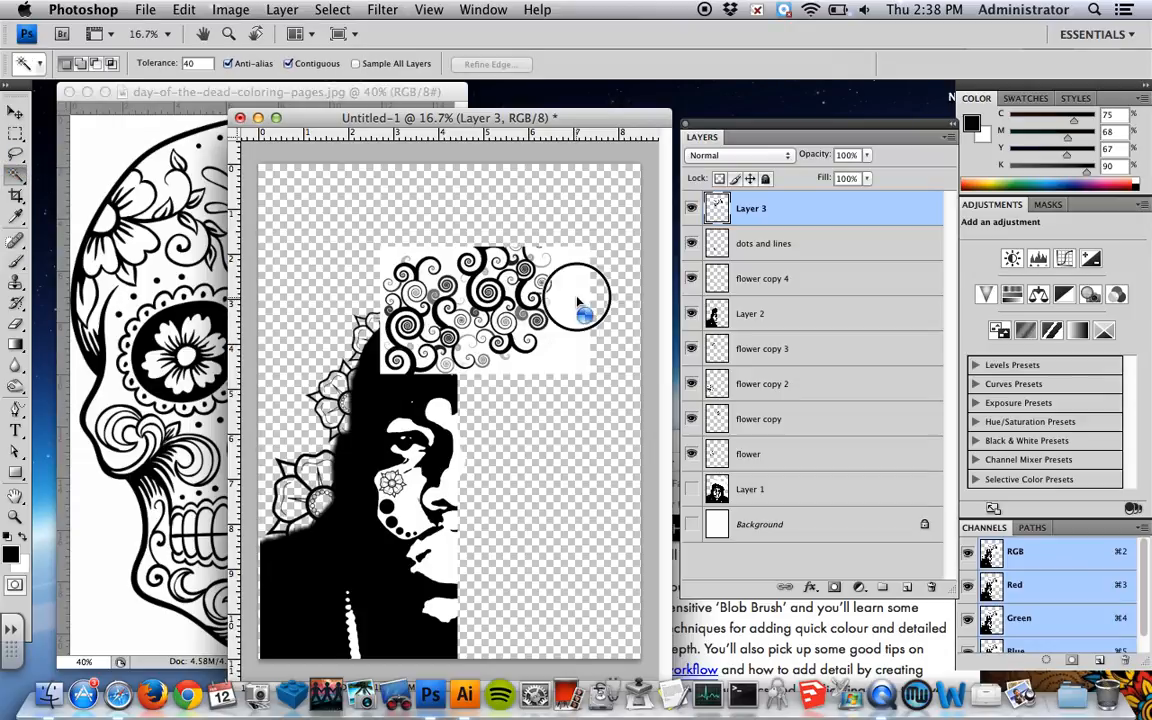
{"action": "key", "text": "super+d"}
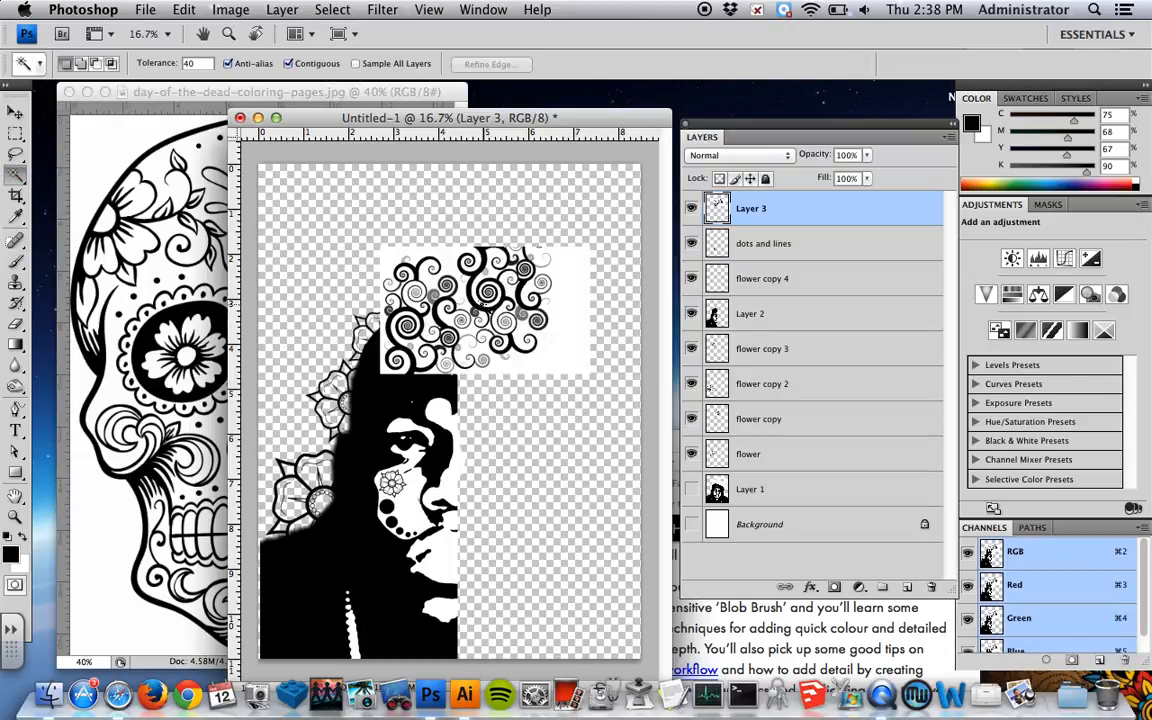
{"action": "left_click", "coordinate": [470, 300]}
{"action": "right_click", "coordinate": [466, 292]}
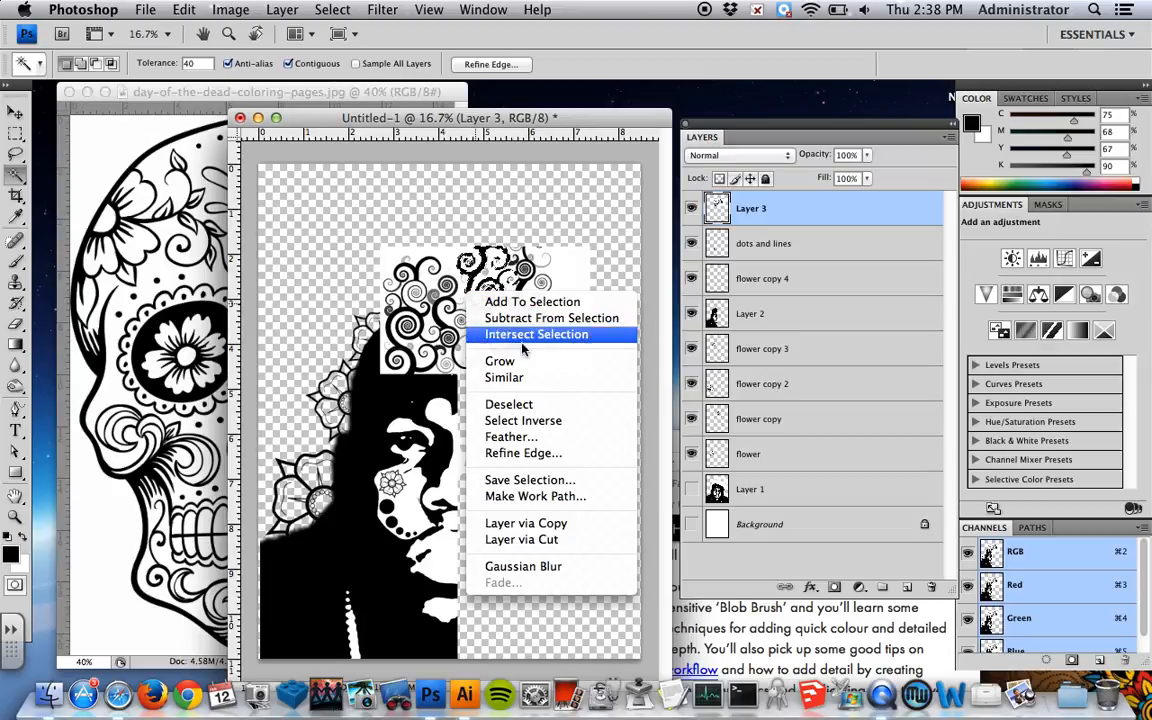
{"action": "left_click", "coordinate": [521, 377]}
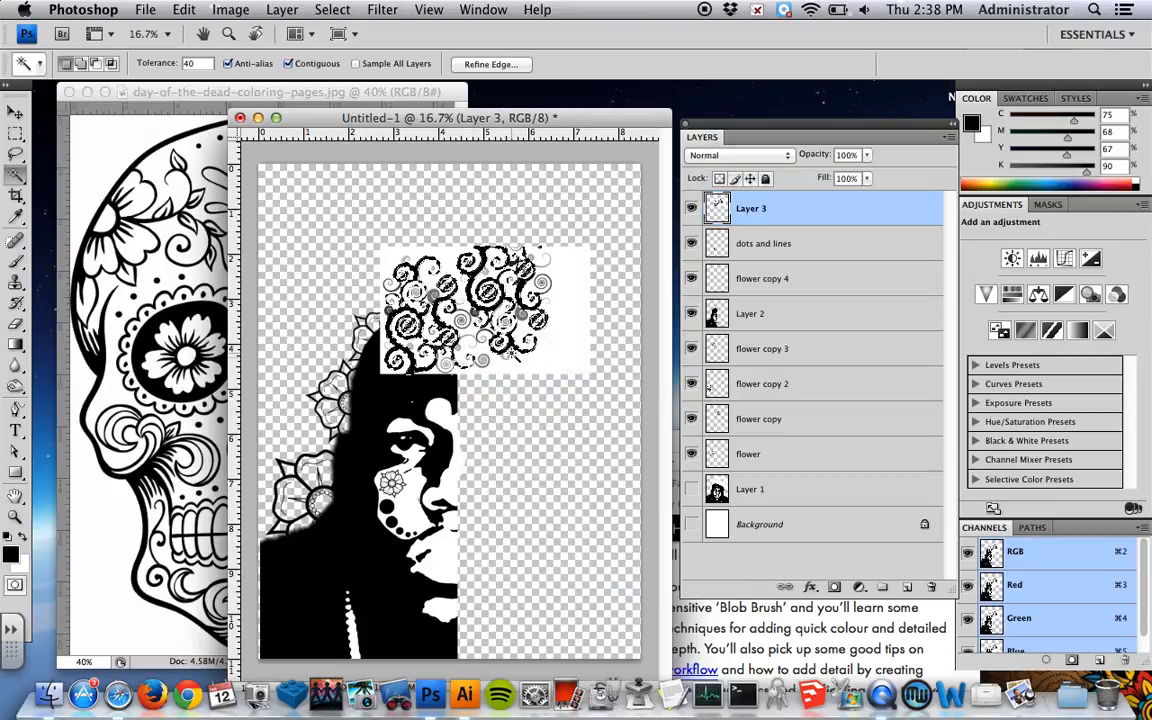
{"action": "right_click", "coordinate": [472, 297]}
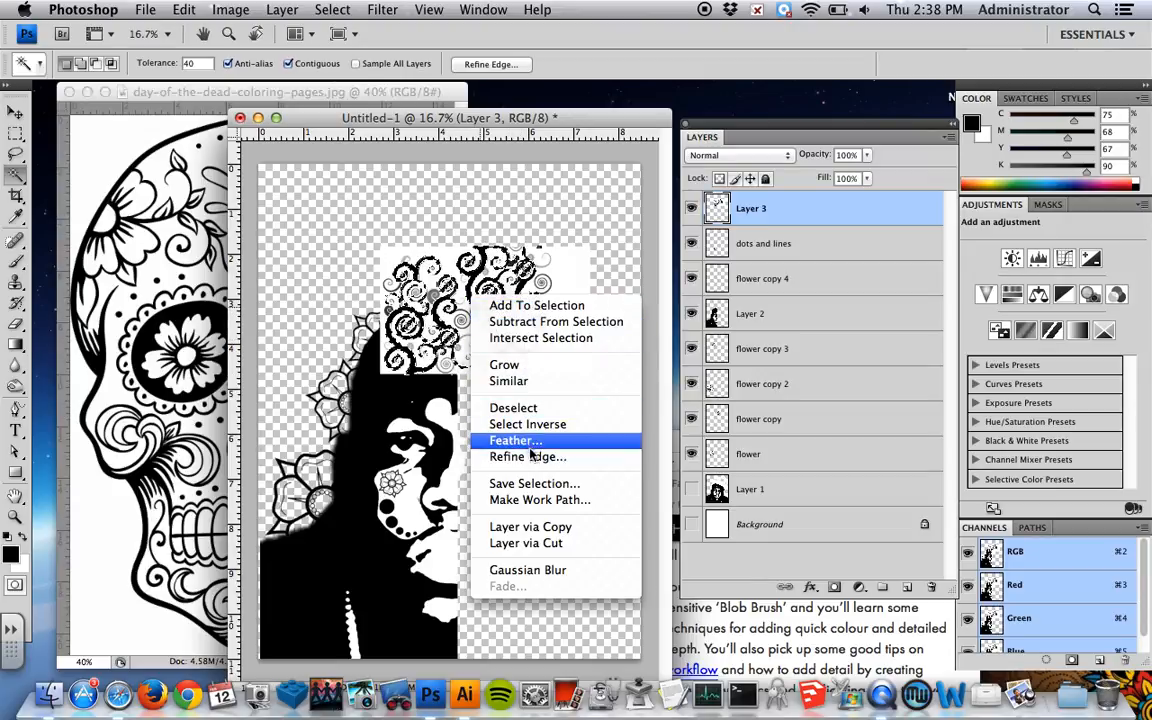
{"action": "left_click", "coordinate": [548, 527]}
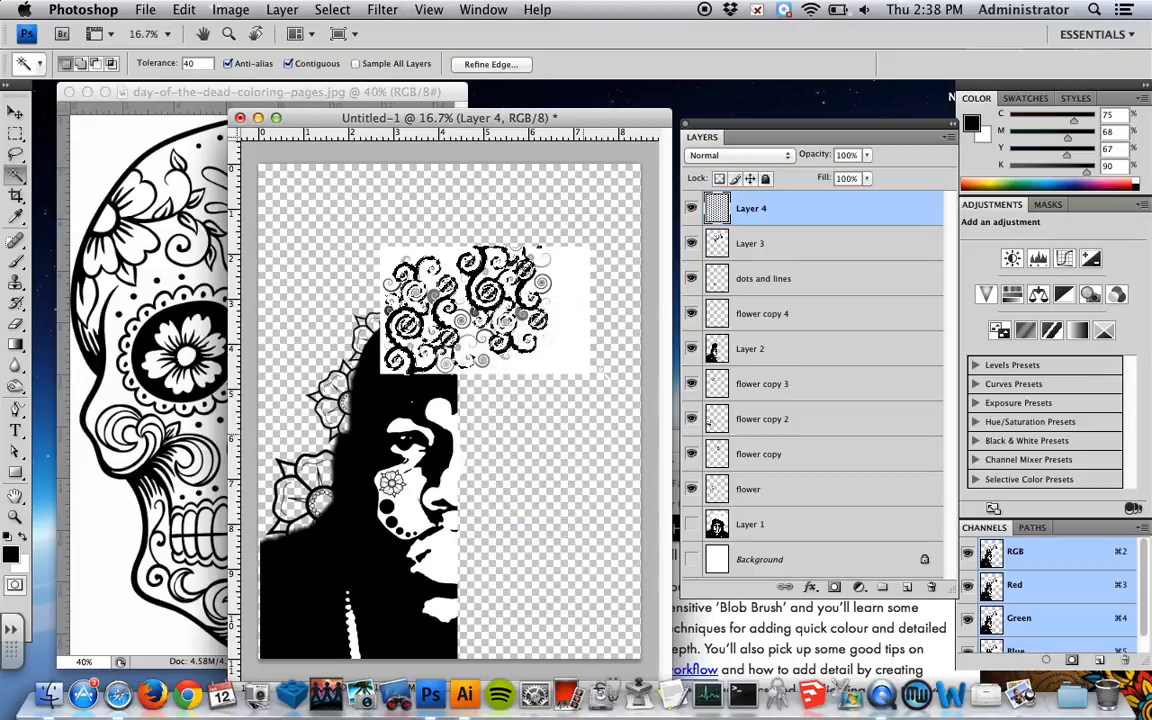
{"action": "left_click", "coordinate": [770, 248]}
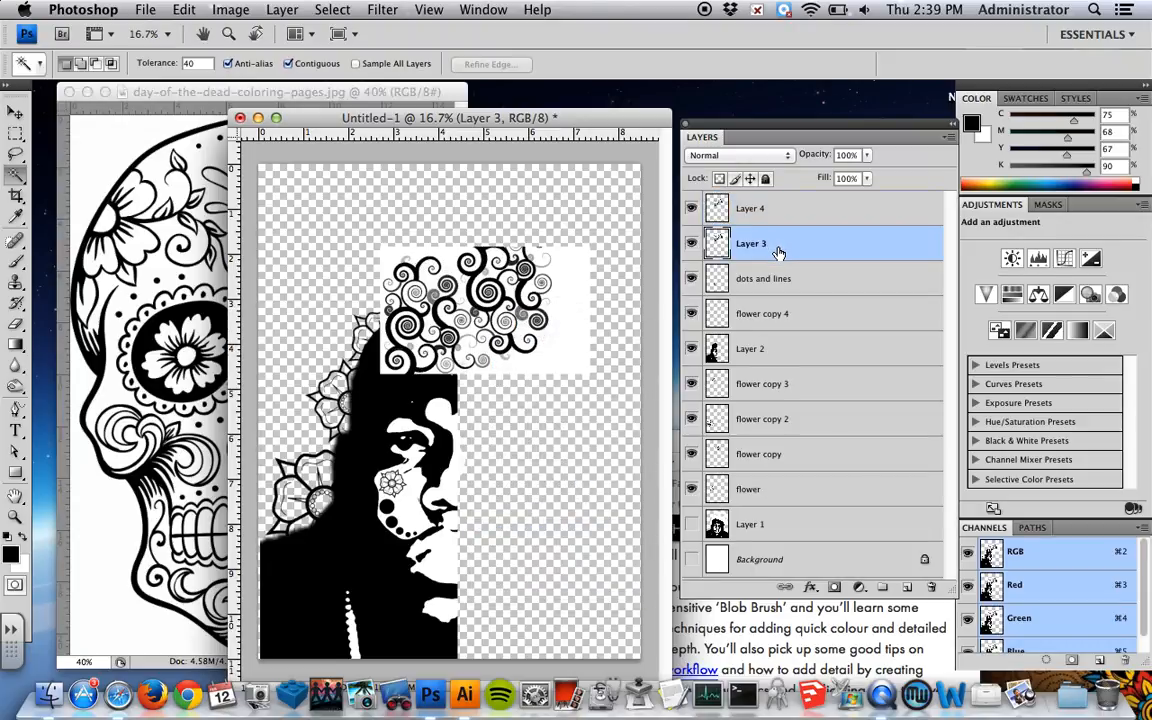
{"action": "key", "text": "Delete"}
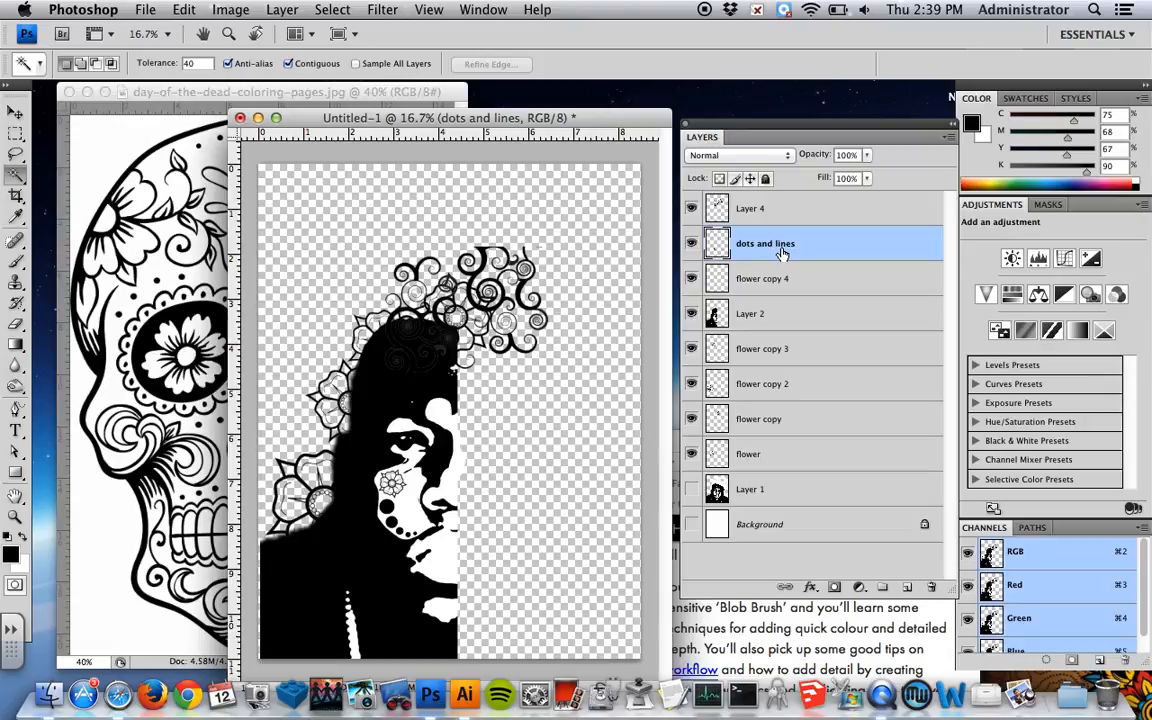
Separate one cluster of swirls on Layer 4 from the rest and delete the remaining swirls above the head.
{"action": "key", "text": "v"}
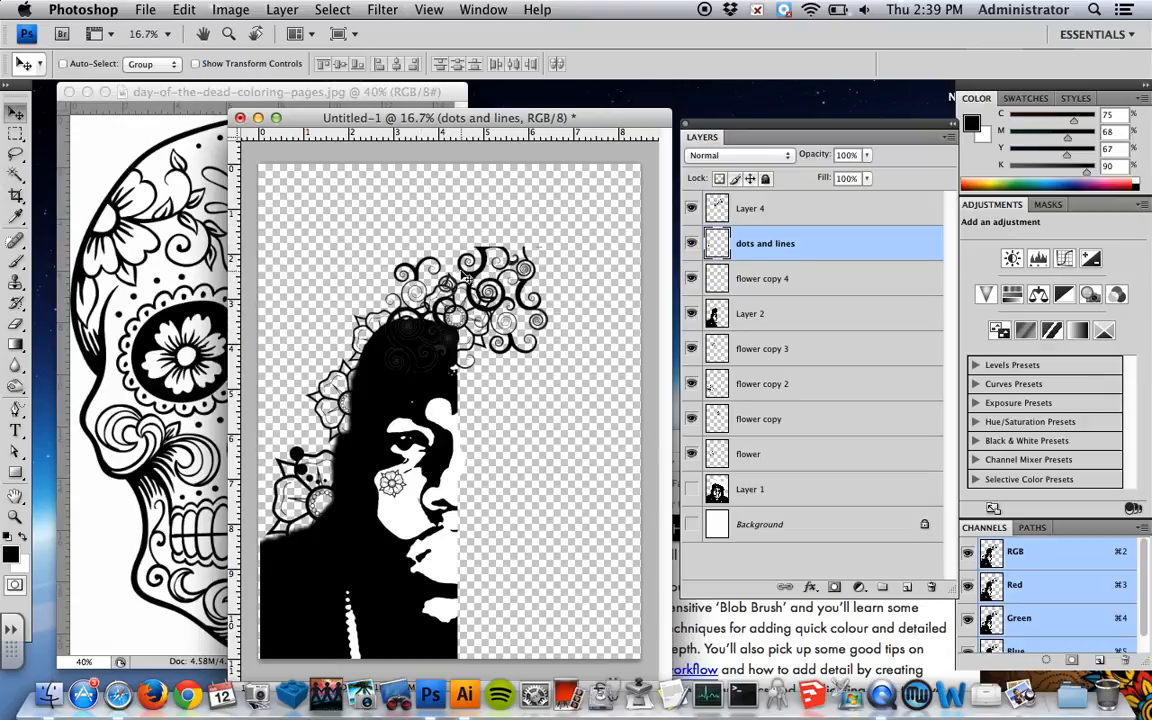
{"action": "left_click_drag", "start_coordinate": [466, 262], "coordinate": [522, 211]}
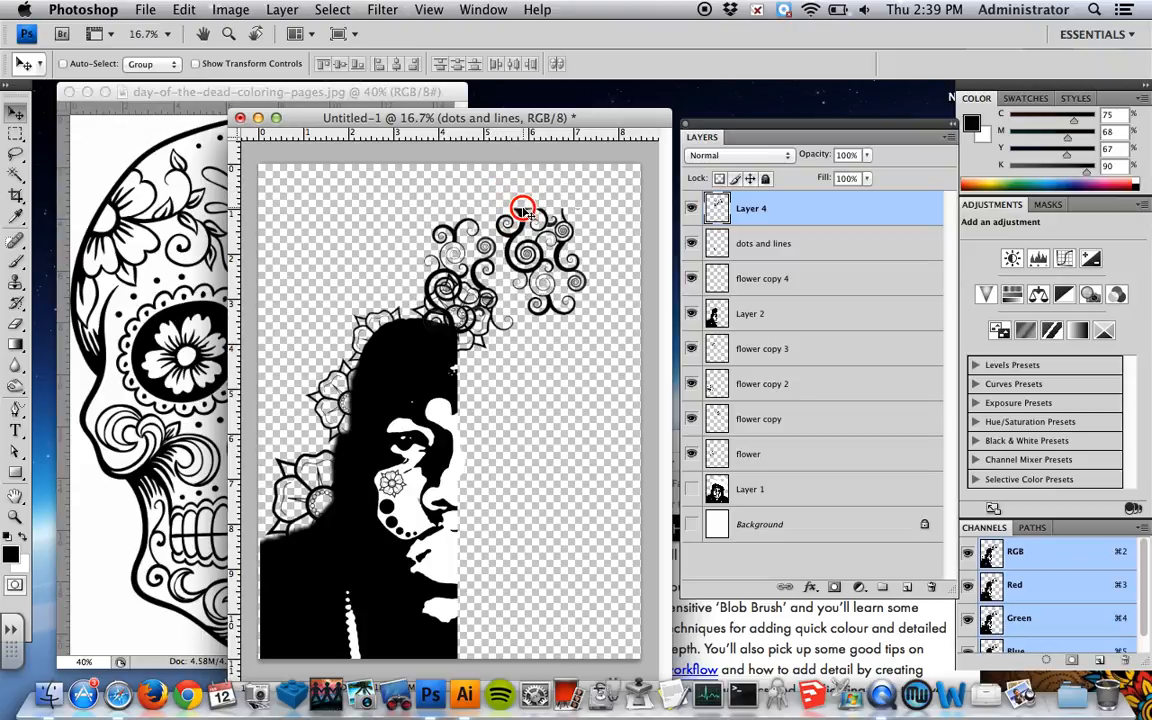
{"action": "key", "text": "l"}
{"action": "mouse_move", "coordinate": [396, 184]}
{"action": "left_mouse_down"}
{"action": "mouse_move", "coordinate": [463, 183]}
{"action": "mouse_move", "coordinate": [478, 200]}
{"action": "mouse_move", "coordinate": [506, 295]}
{"action": "mouse_move", "coordinate": [509, 377]}
{"action": "mouse_move", "coordinate": [275, 255]}
{"action": "mouse_move", "coordinate": [262, 172]}
{"action": "left_mouse_up"}
{"action": "key", "text": "Delete"}
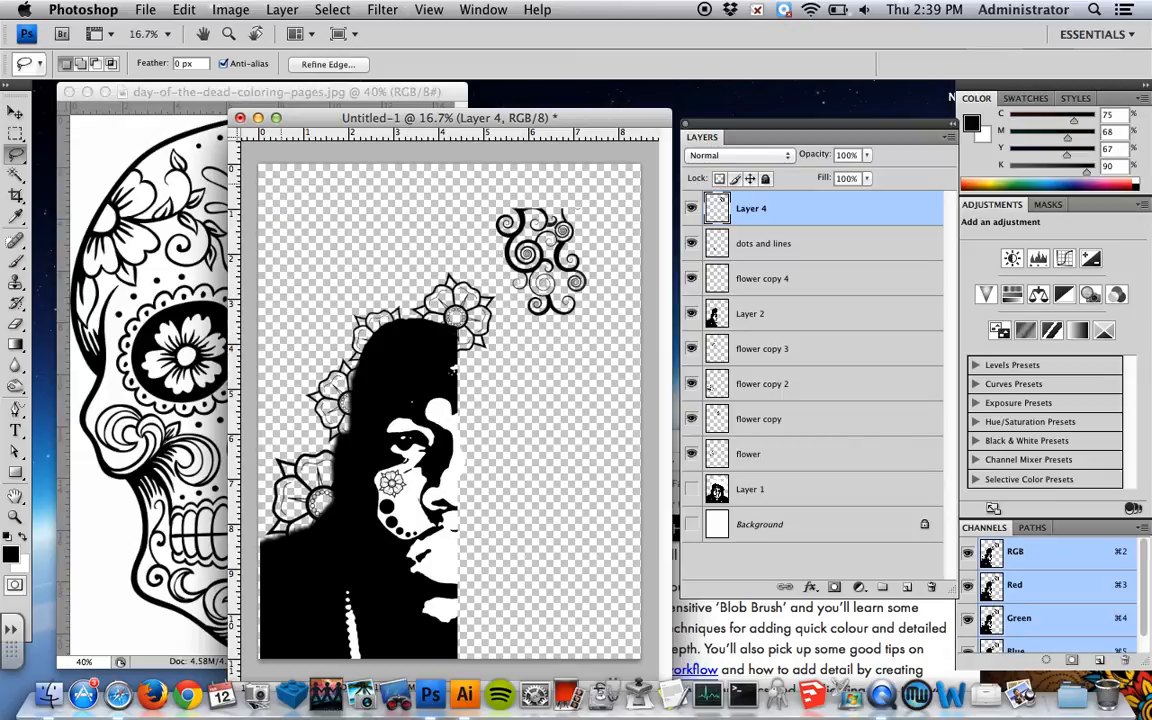
Move the swirl cluster to the back of the hair and rotate it clockwise past a quarter turn with Free Transform.
{"action": "key", "text": "v"}
{"action": "left_click_drag", "start_coordinate": [570, 259], "coordinate": [355, 386]}
{"action": "key", "text": "ctrl+t"}
{"action": "left_click_drag", "start_coordinate": [405, 298], "coordinate": [414, 480]}
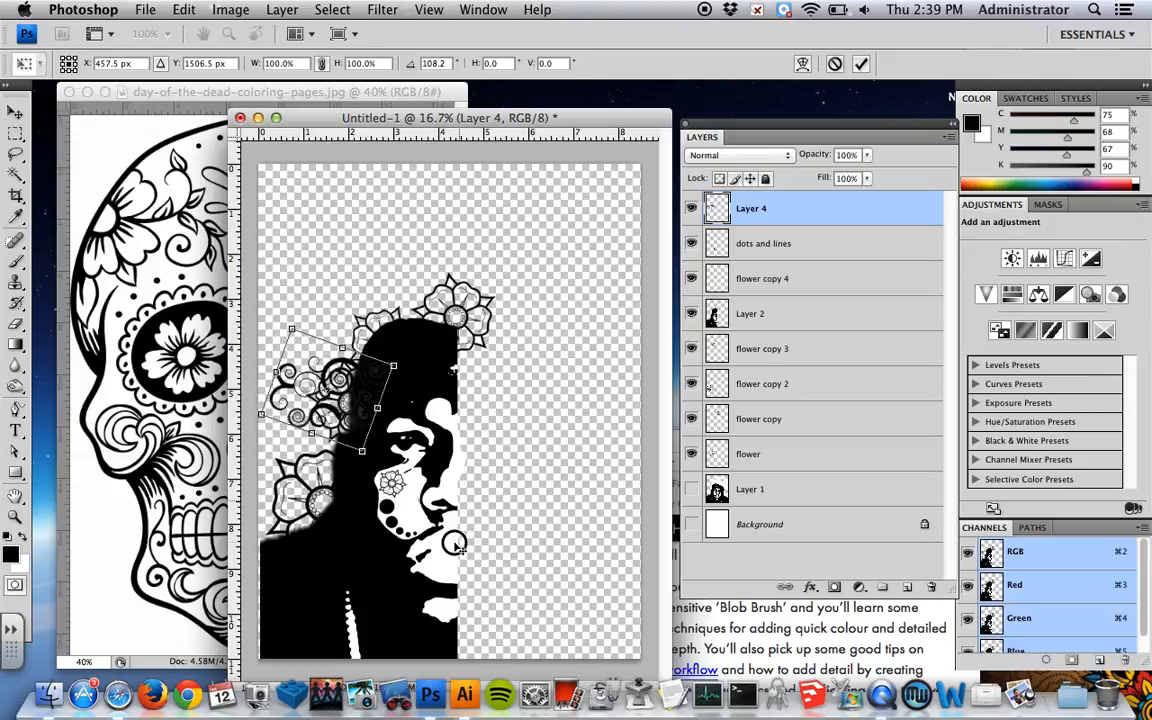
{"action": "left_click_drag", "start_coordinate": [361, 397], "coordinate": [352, 361]}
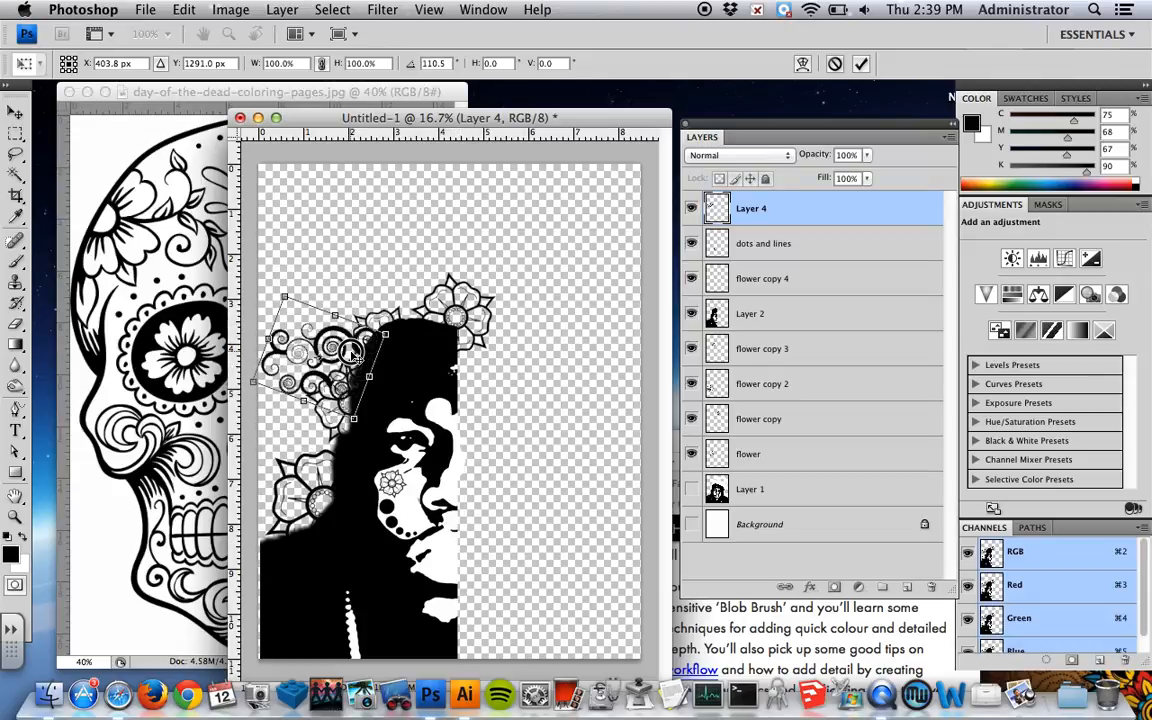
{"action": "left_click_drag", "start_coordinate": [352, 272], "coordinate": [376, 281]}
{"action": "left_click_drag", "start_coordinate": [320, 358], "coordinate": [336, 351]}
{"action": "key", "text": "Return"}
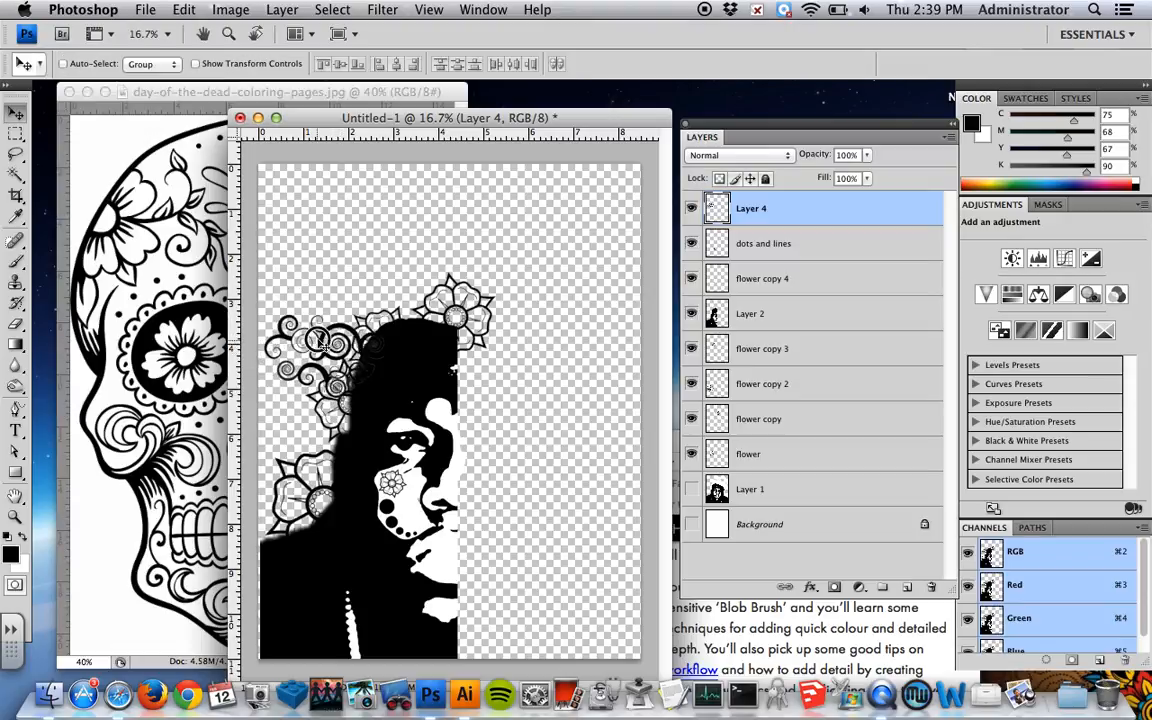
Place Layer 4 directly below the flower layer and reposition the swirls on the empty canvas beside the flowers behind the head.
{"action": "left_click_drag", "start_coordinate": [818, 207], "coordinate": [792, 462]}
{"action": "left_click_drag", "start_coordinate": [265, 289], "coordinate": [445, 428]}
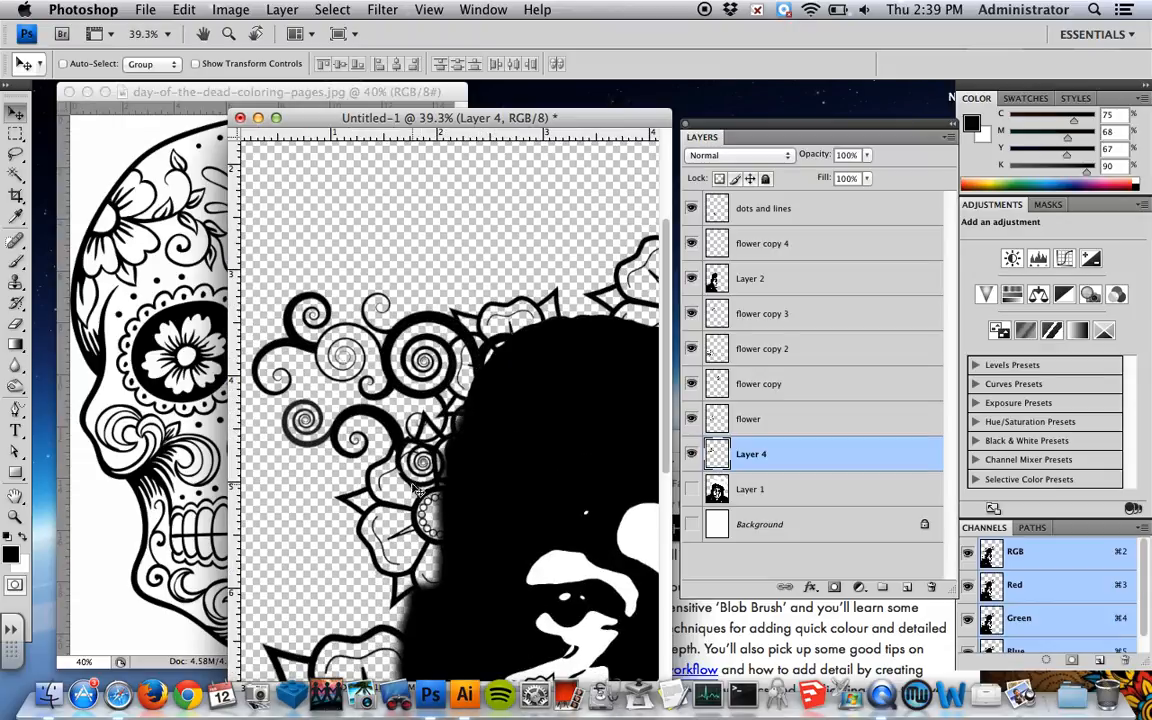
{"action": "left_click_drag", "start_coordinate": [421, 370], "coordinate": [327, 509]}
{"action": "scroll", "coordinate": [506, 311], "scroll_direction": "down", "scroll_amount": 3}
{"action": "scroll", "coordinate": [506, 311], "scroll_direction": "down", "scroll_amount": 2}
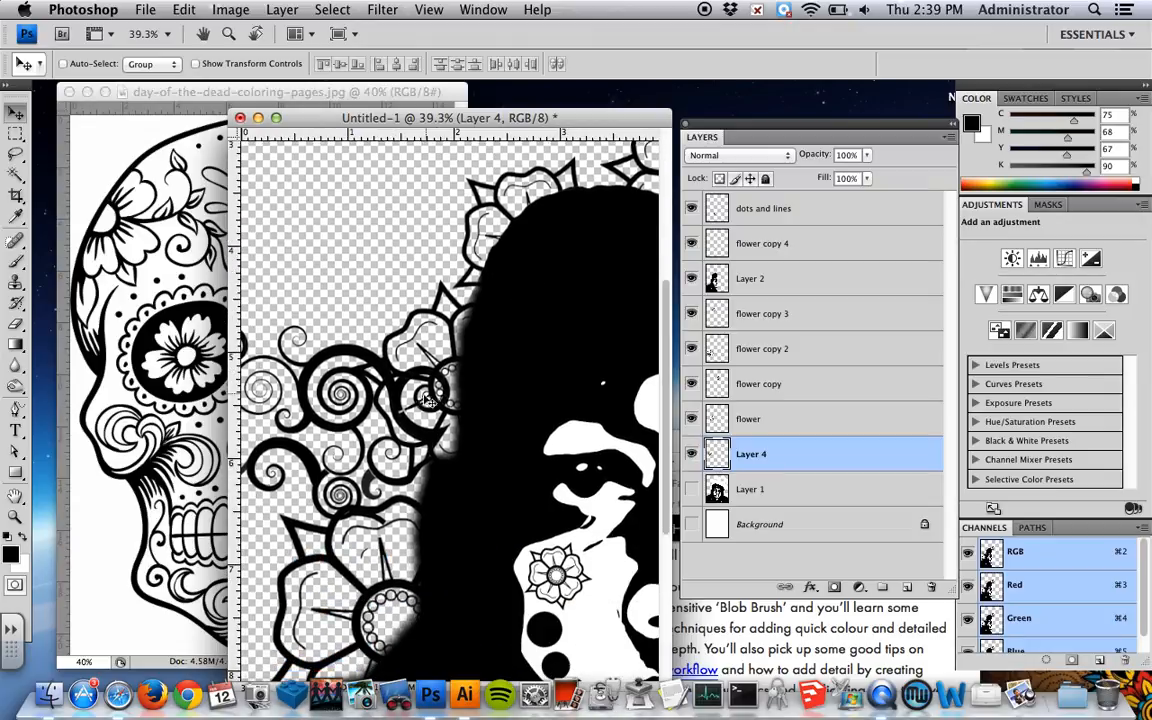
{"action": "left_click_drag", "start_coordinate": [385, 388], "coordinate": [326, 224]}
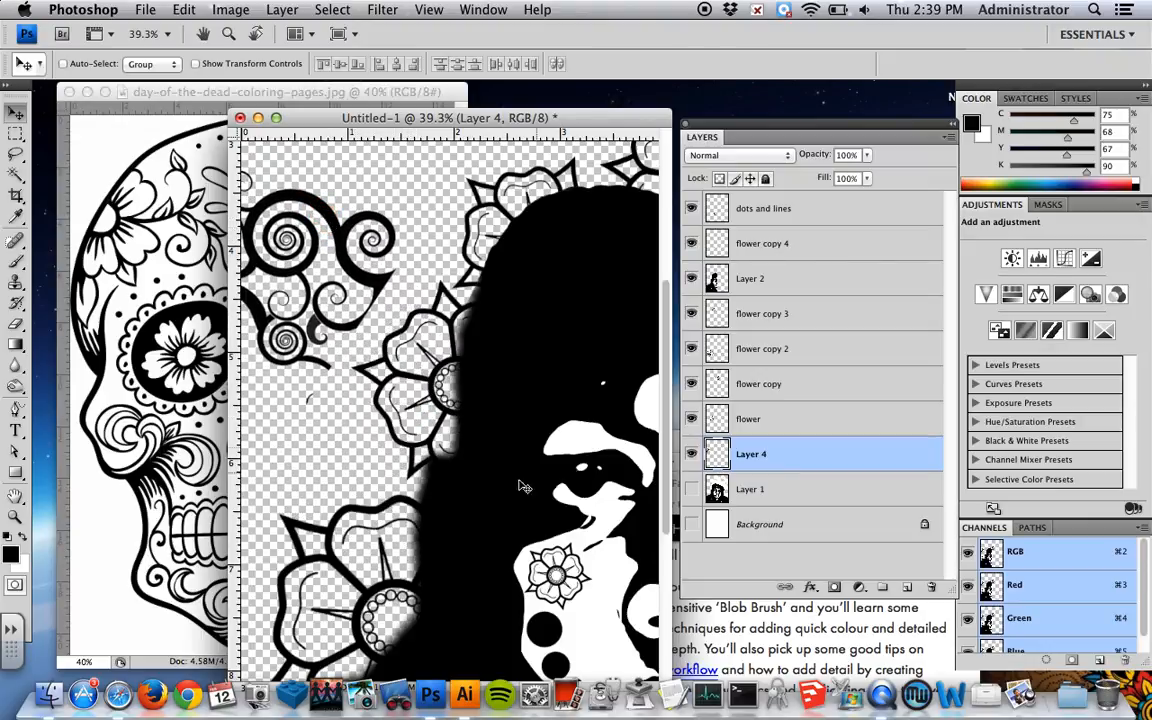
Try to fill the upper petal of flower copy 2 with white using a Magic Wand selection and a 700 px brush.
{"action": "left_click", "coordinate": [368, 515], "text": "super"}
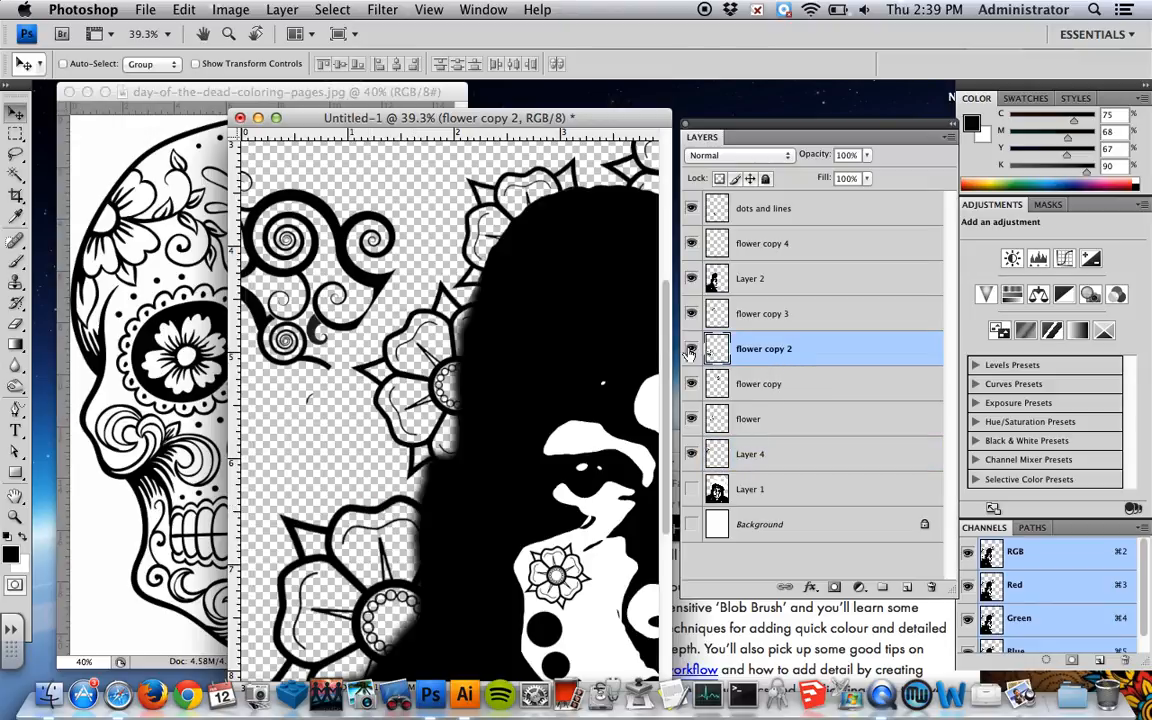
{"action": "key", "text": "w"}
{"action": "left_click", "coordinate": [366, 550]}
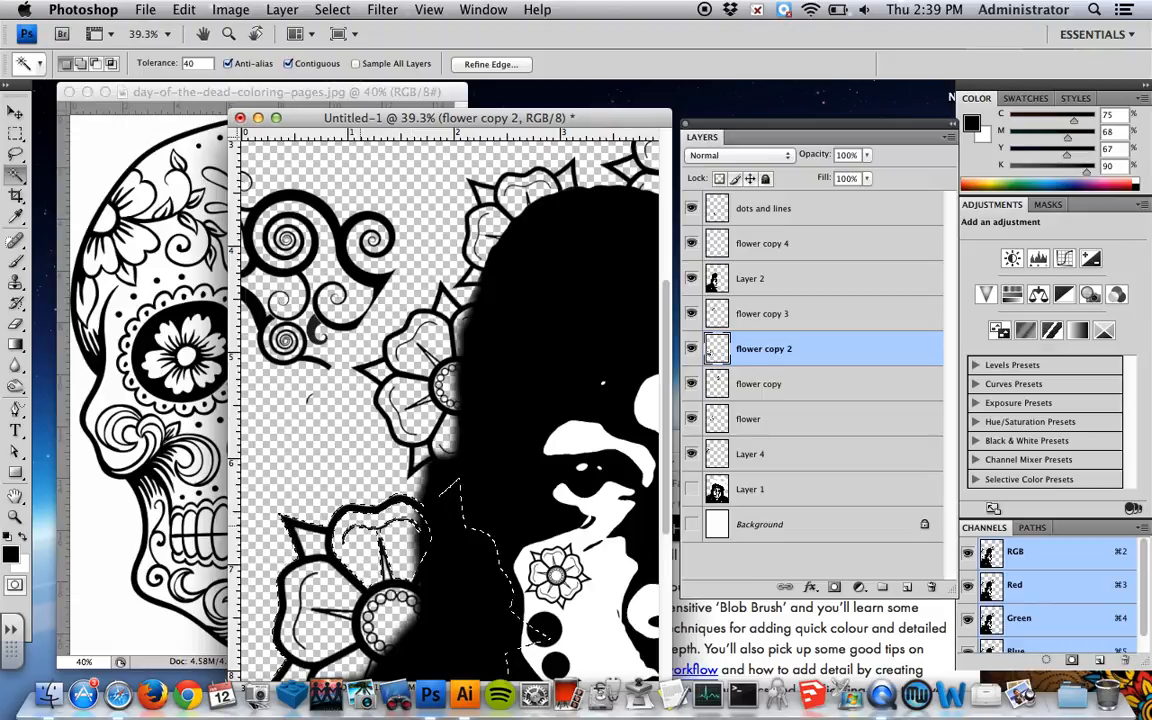
{"action": "left_click", "coordinate": [10, 262]}
{"action": "left_click", "coordinate": [22, 539]}
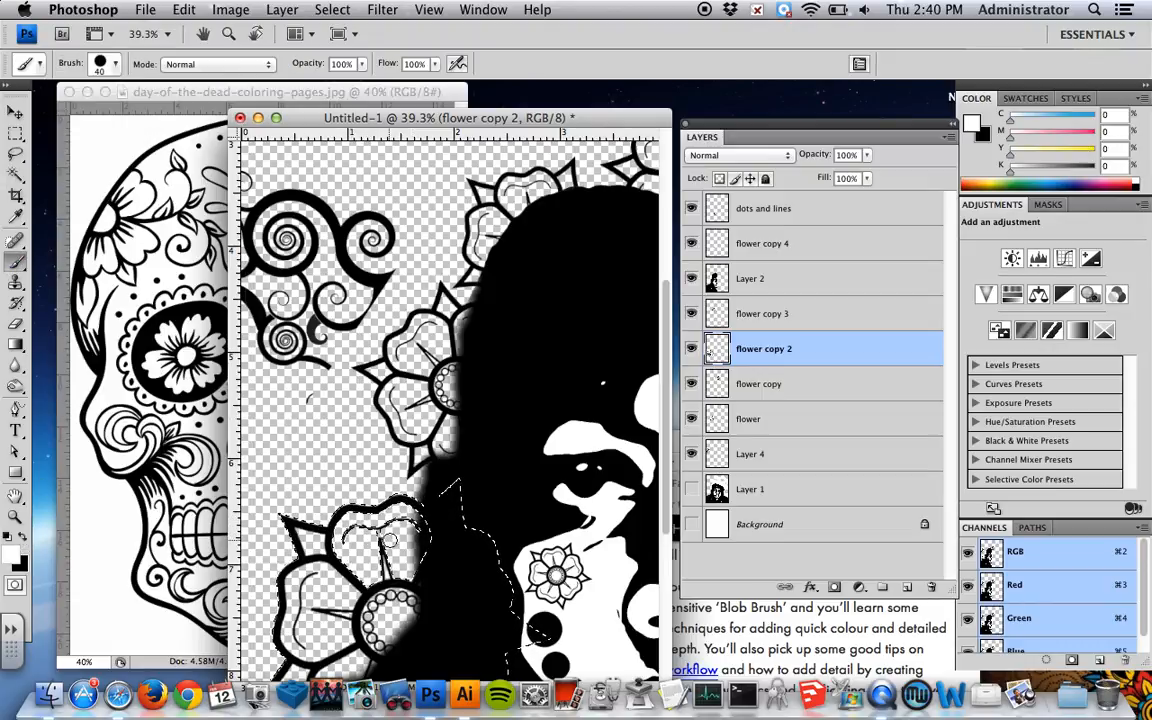
{"action": "key", "text": "bracketright"}
{"action": "key", "text": "bracketright"}
{"action": "key", "text": "bracketright"}
{"action": "key", "text": "bracketright"}
{"action": "key", "text": "bracketright"}
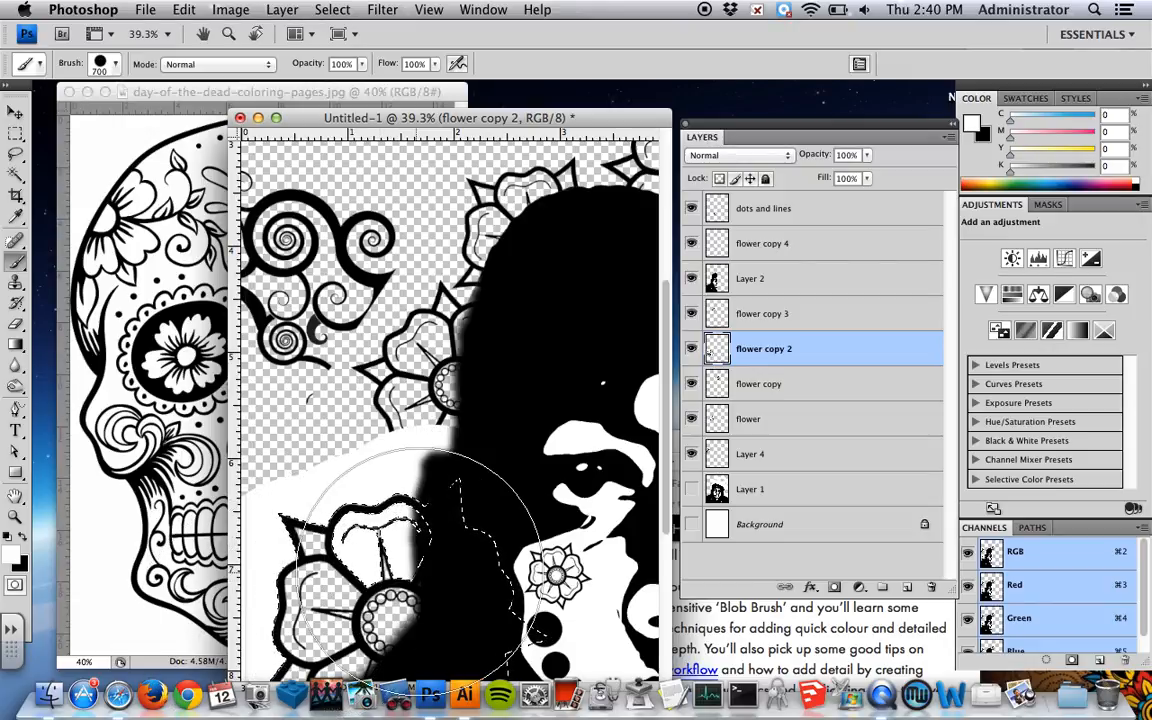
{"action": "mouse_move", "coordinate": [330, 600]}
{"action": "left_mouse_down"}
{"action": "mouse_move", "coordinate": [418, 577]}
{"action": "mouse_move", "coordinate": [340, 609]}
{"action": "left_mouse_up"}
{"action": "key", "text": "super+z"}
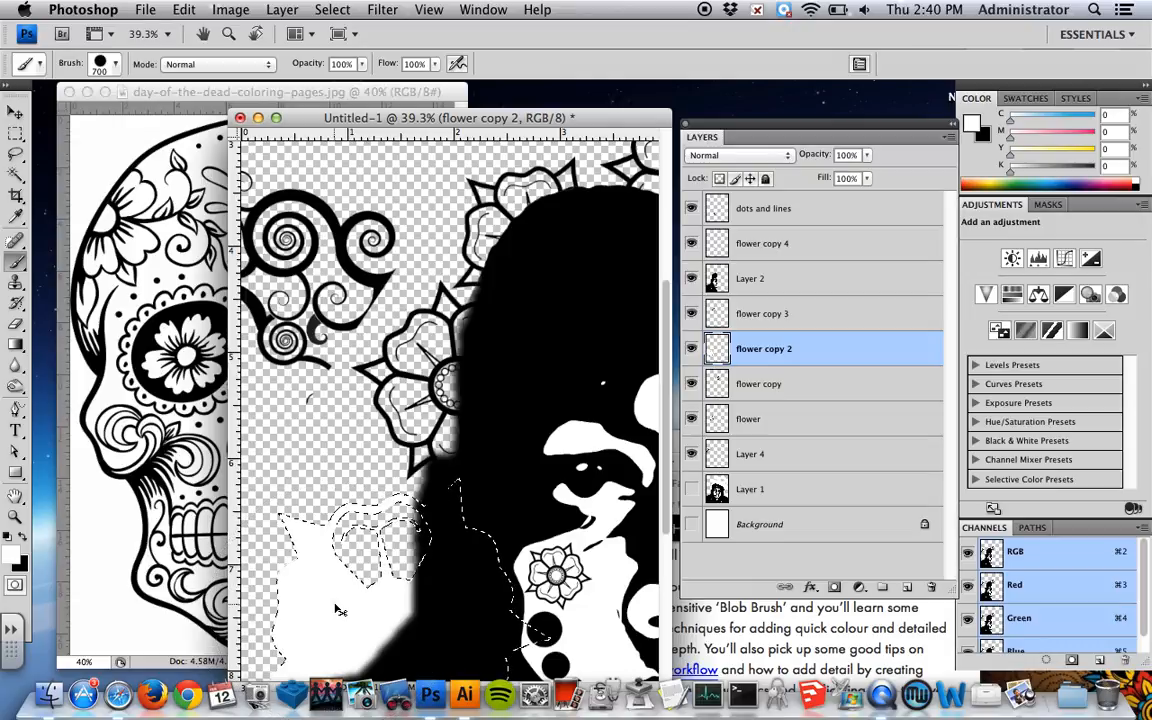
{"action": "key", "text": "super+z"}
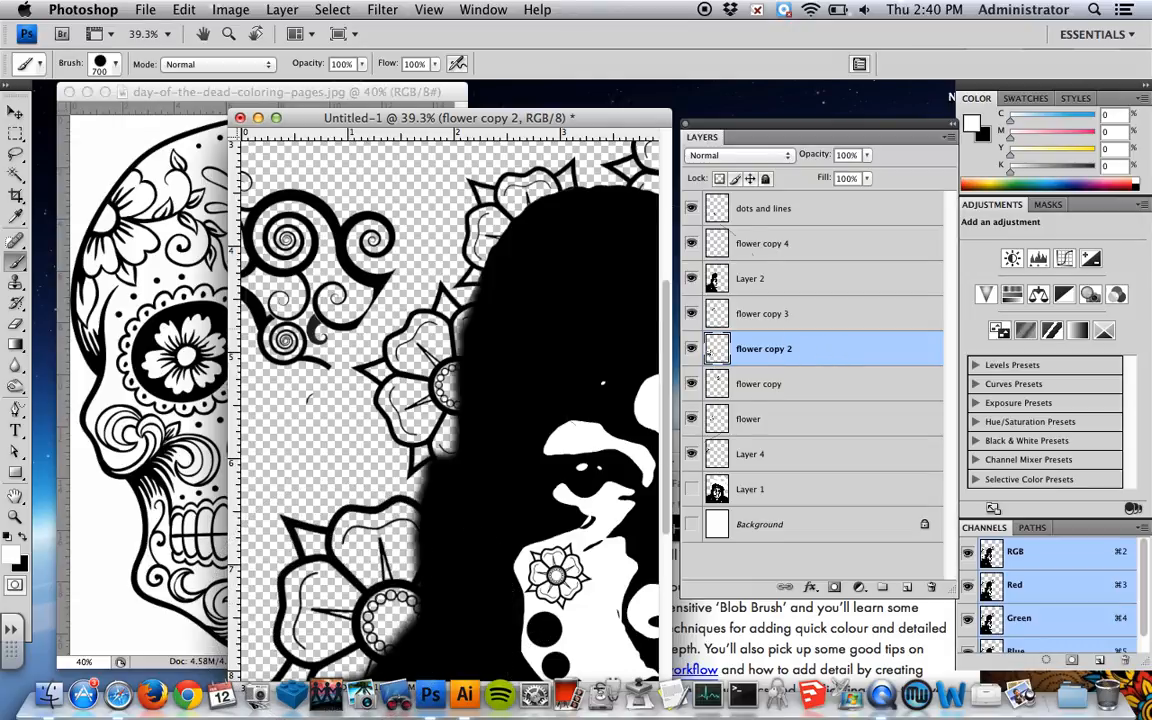
Delete the four layers from flower copy 3 down to flower.
{"action": "key", "text": "super+0"}
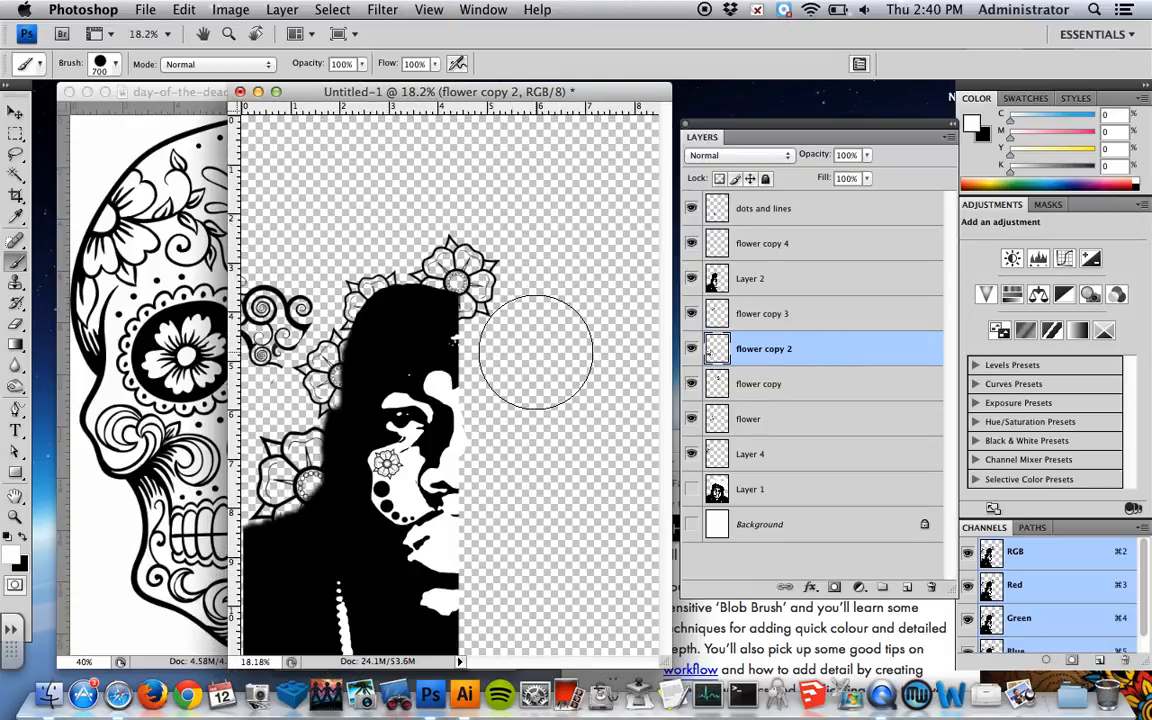
{"action": "left_click", "coordinate": [774, 311]}
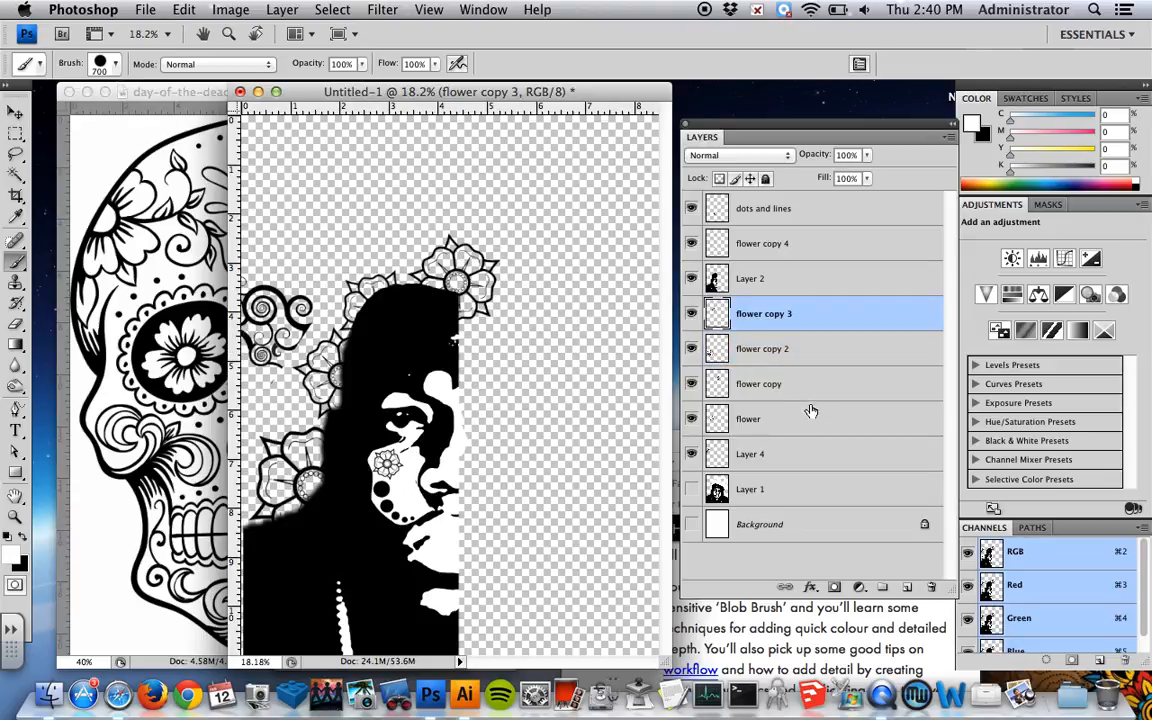
{"action": "left_click", "coordinate": [797, 419], "text": "shift"}
{"action": "key", "text": "BackSpace"}
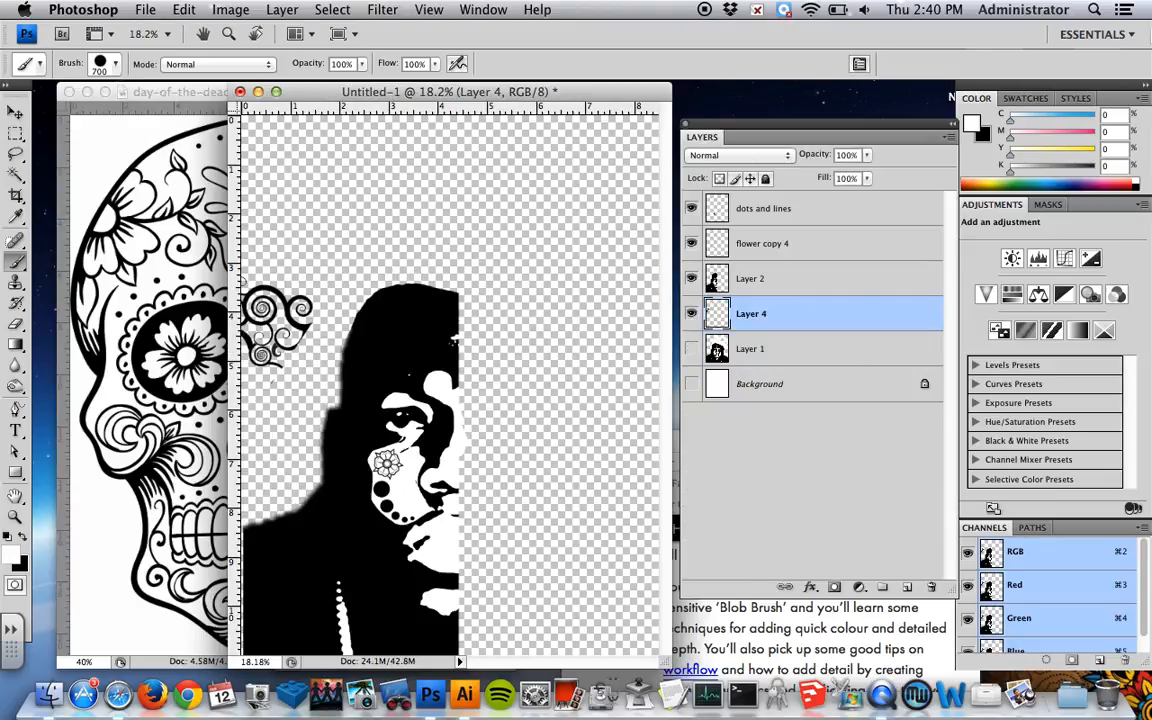
Move the Untitled-1 window clear of the layers and open the teacher's Classes 2014-15 folder on the Graphic Arts drive in Finder.
{"action": "left_click_drag", "start_coordinate": [395, 91], "coordinate": [193, 264]}
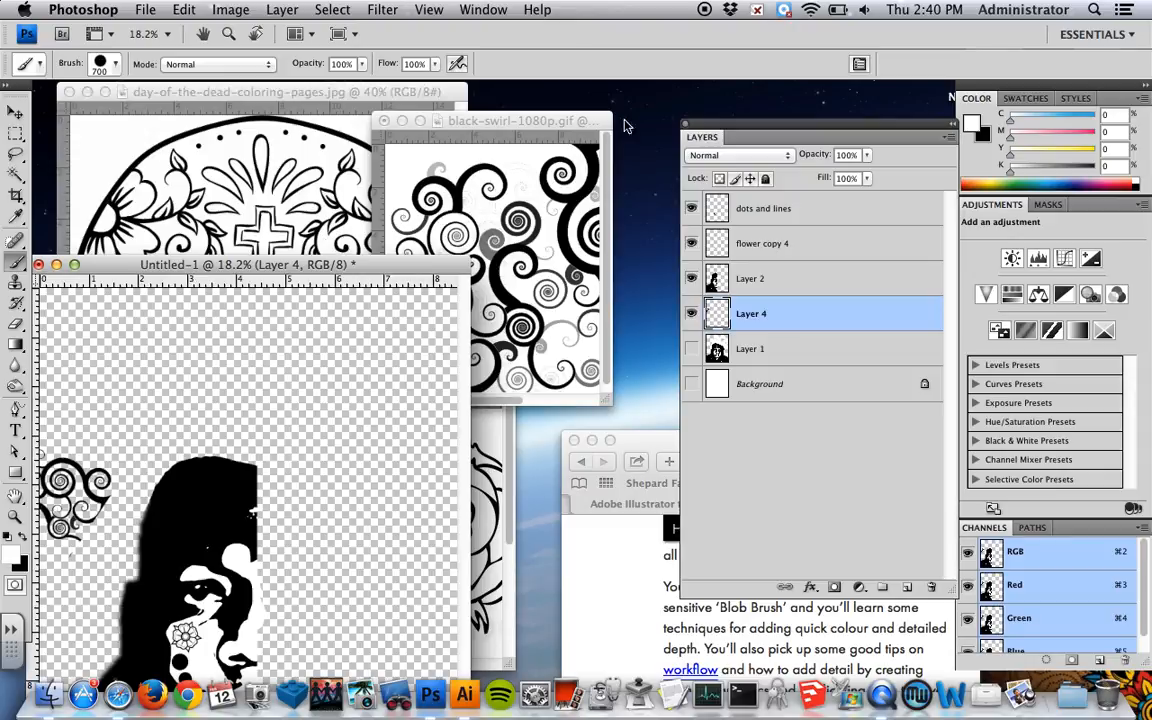
{"action": "left_click", "coordinate": [695, 103]}
{"action": "double_click", "coordinate": [1090, 370]}
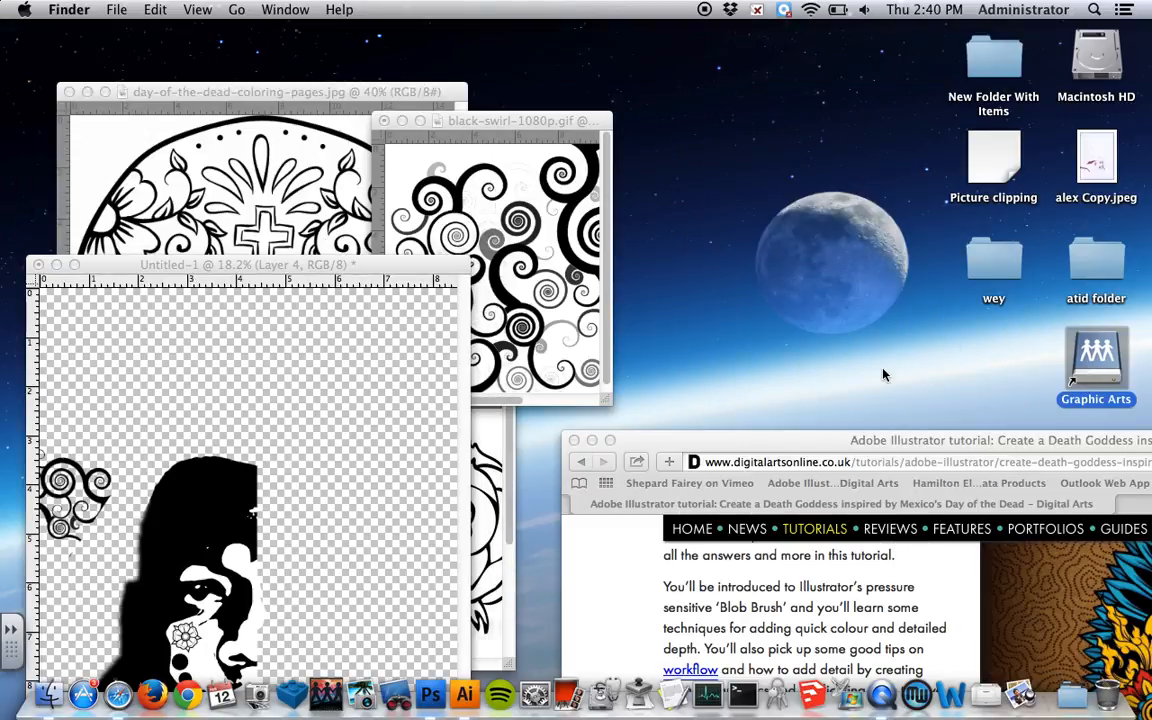
{"action": "left_click", "coordinate": [474, 203]}
{"action": "left_click", "coordinate": [655, 89]}
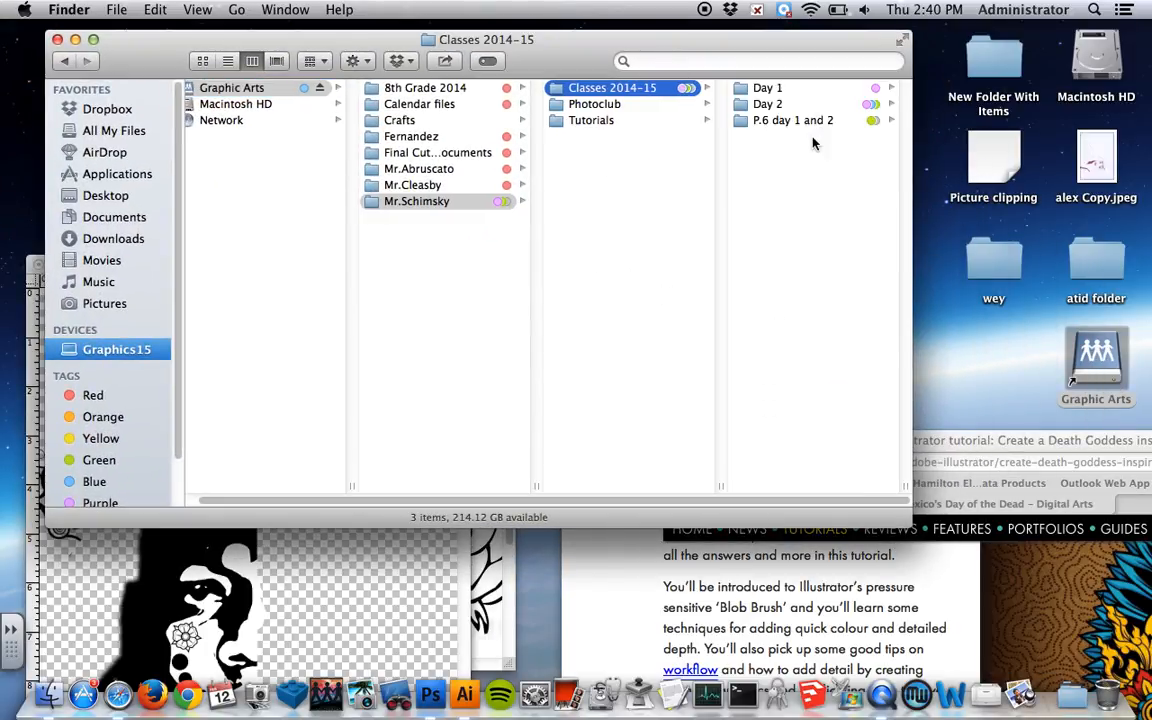
Go through P.6 day 1 and 2 to the student's graphics 2 folder and open the pictures folder inside it.
{"action": "left_click", "coordinate": [815, 120]}
{"action": "left_click", "coordinate": [792, 90]}
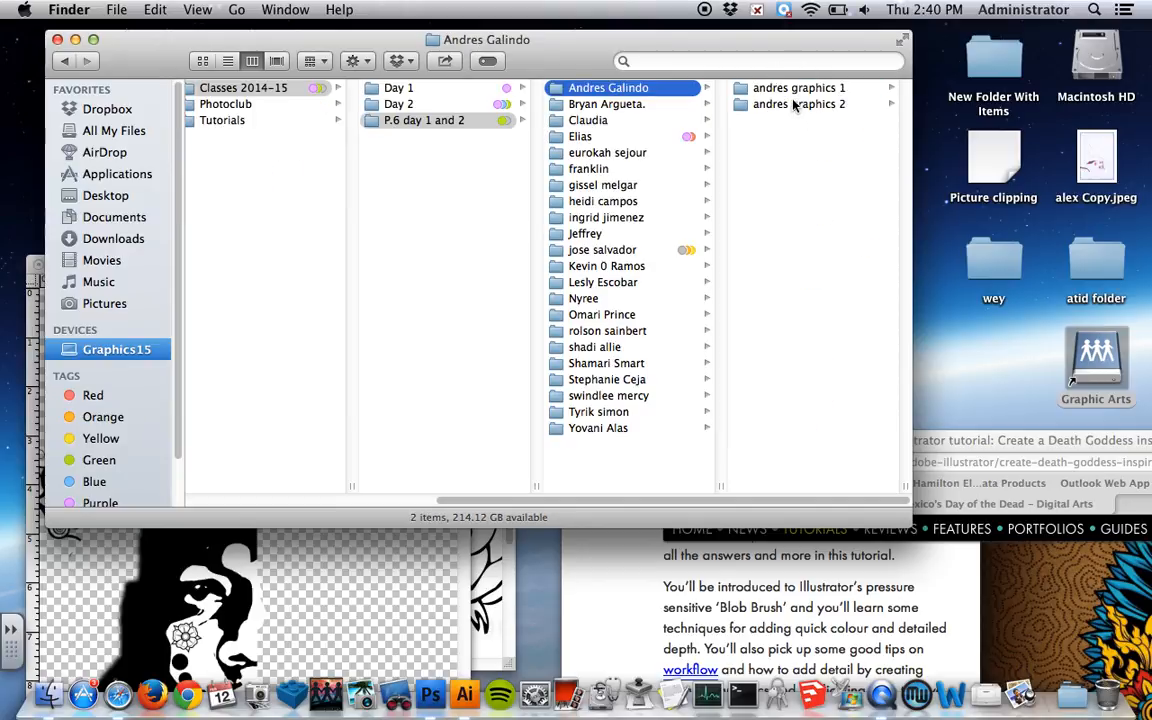
{"action": "left_click", "coordinate": [795, 104]}
{"action": "left_click", "coordinate": [795, 90]}
Open black-and-white-flower-drawing-4ibqgarig.png from the pictures folder with Adobe Photoshop CS4.
{"action": "left_click", "coordinate": [745, 104]}
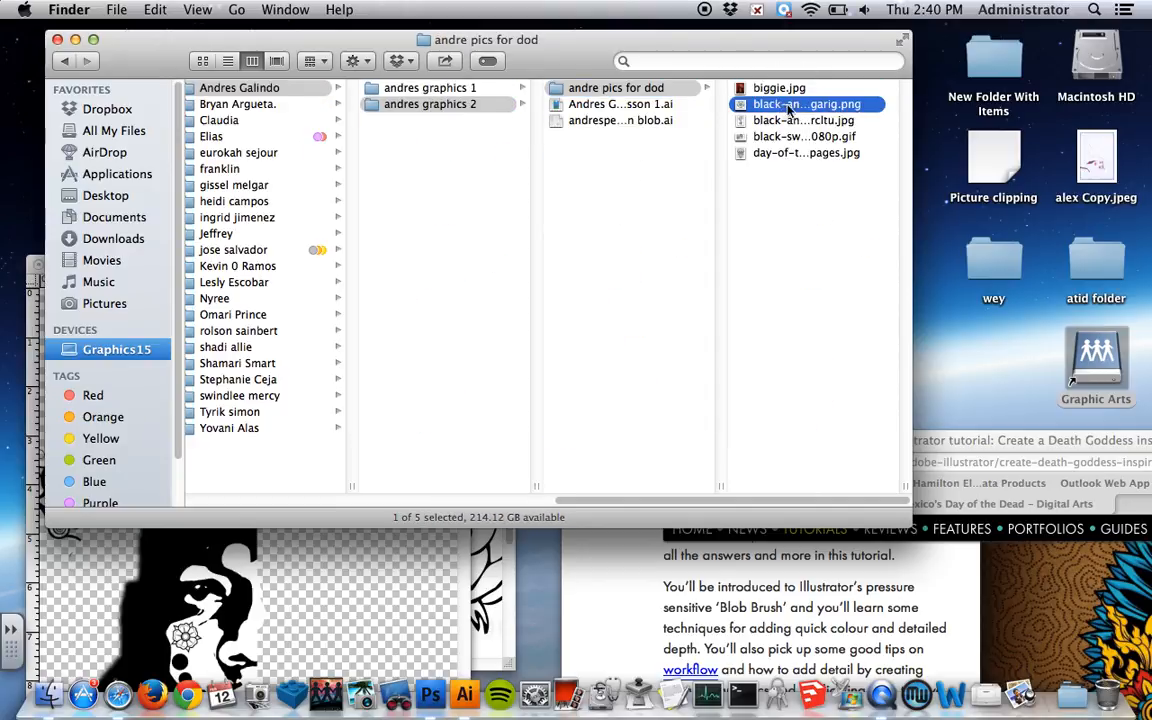
{"action": "left_click", "coordinate": [657, 121]}
{"action": "left_click", "coordinate": [643, 104]}
{"action": "right_click", "coordinate": [643, 104]}
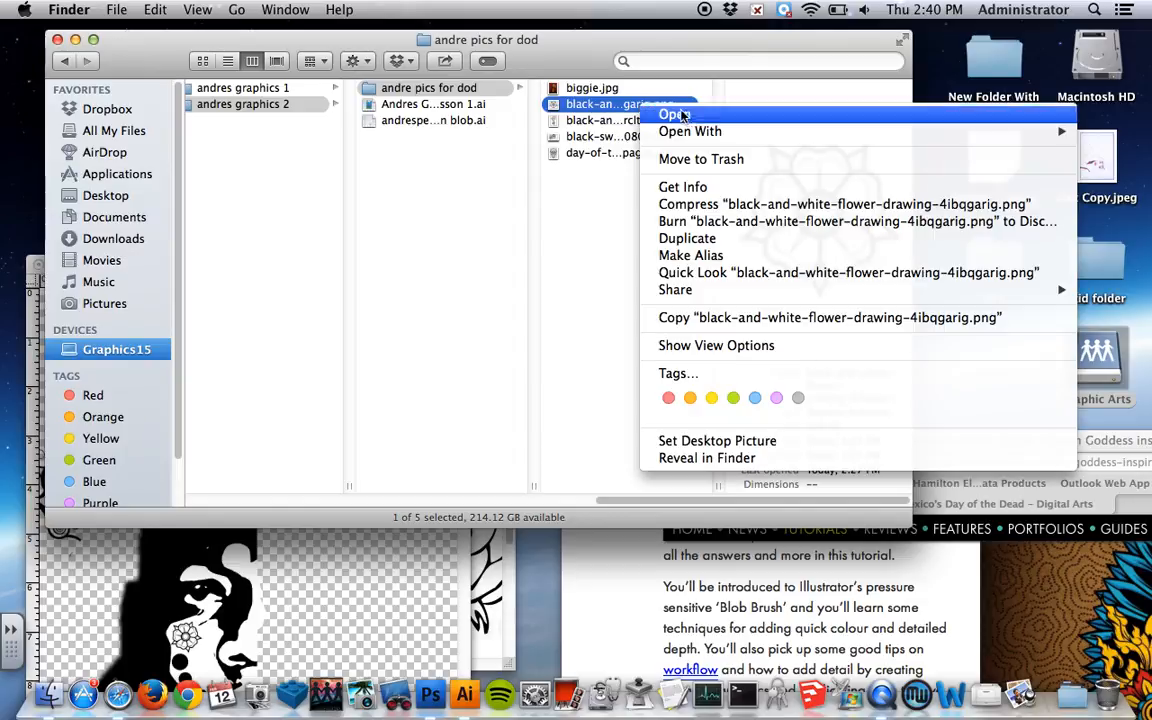
{"action": "mouse_move", "coordinate": [700, 134]}
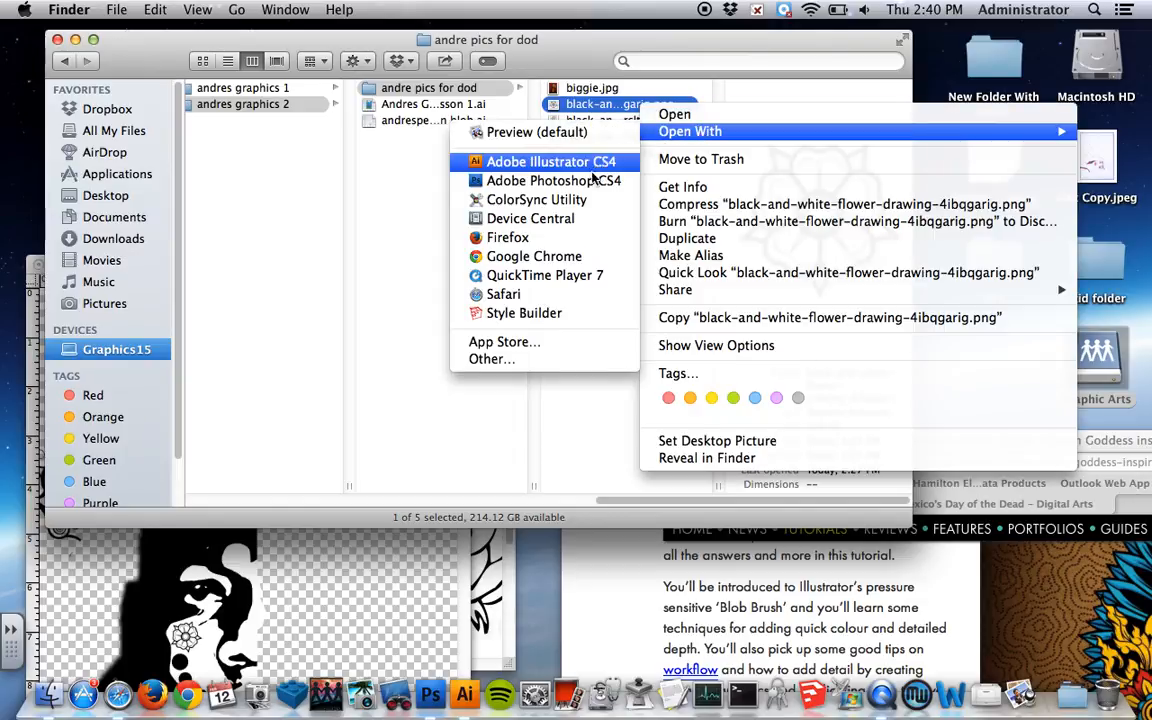
{"action": "left_click", "coordinate": [590, 180]}
{"action": "left_click", "coordinate": [653, 124]}
{"action": "left_click", "coordinate": [682, 120]}
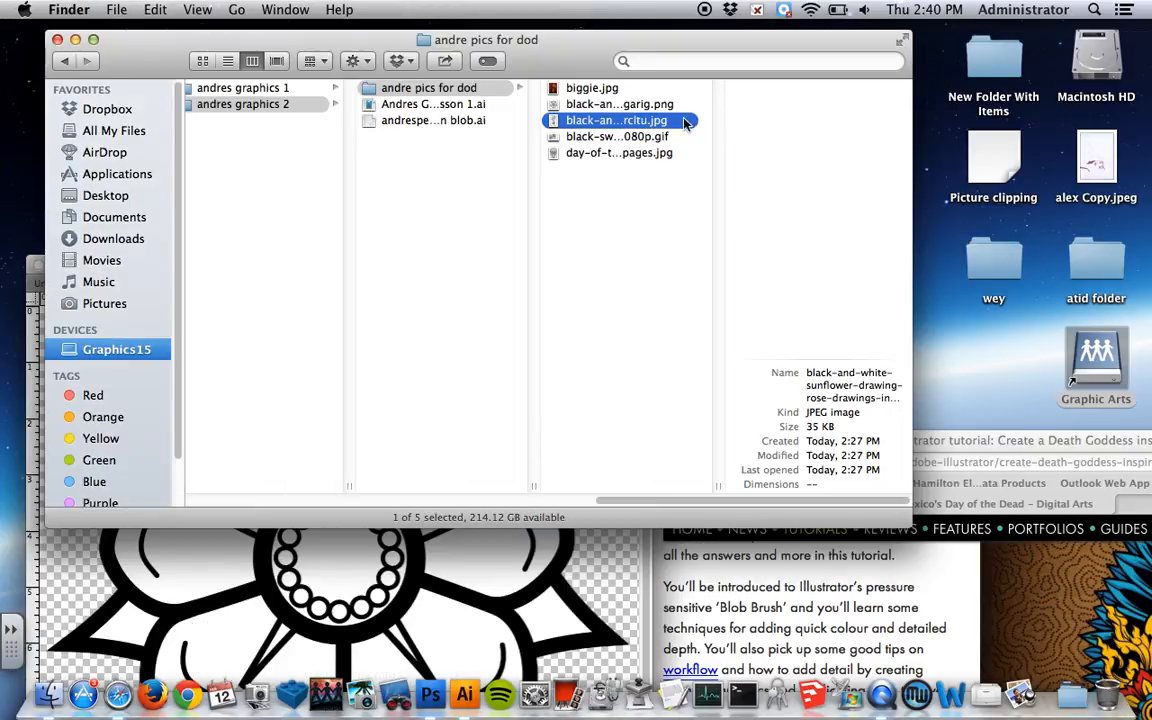
{"action": "left_click", "coordinate": [86, 46]}
{"action": "left_click", "coordinate": [75, 39]}
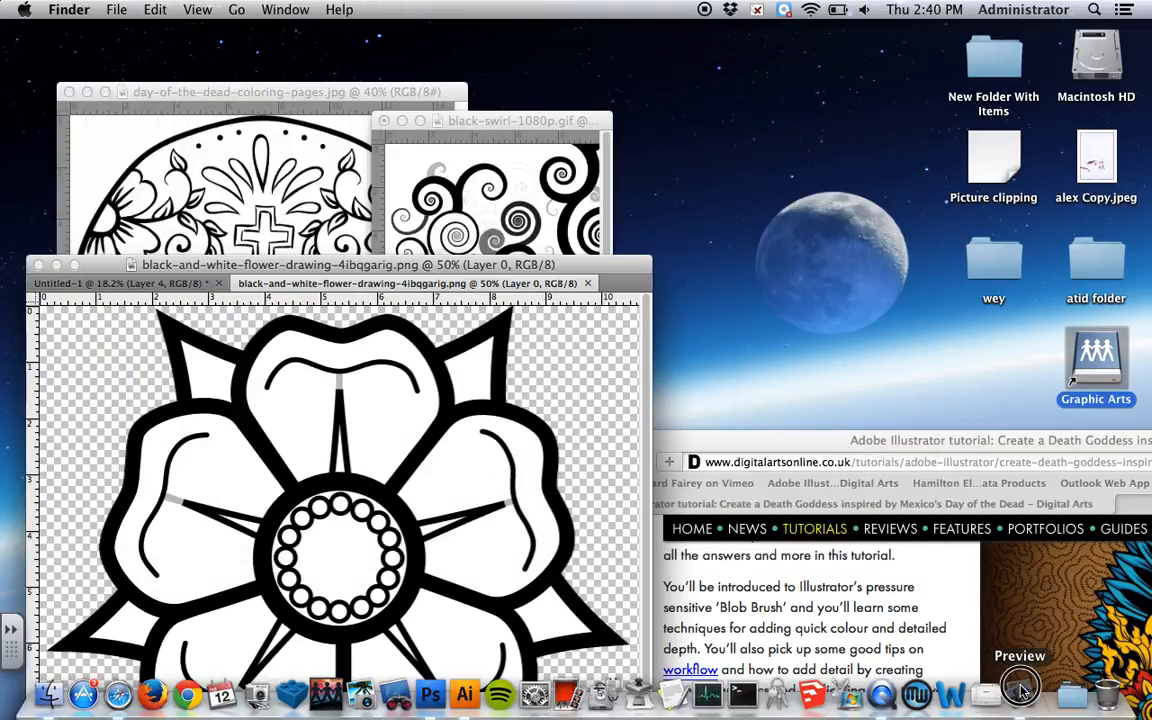
{"action": "left_click", "coordinate": [1024, 668]}
{"action": "right_click", "coordinate": [1026, 666]}
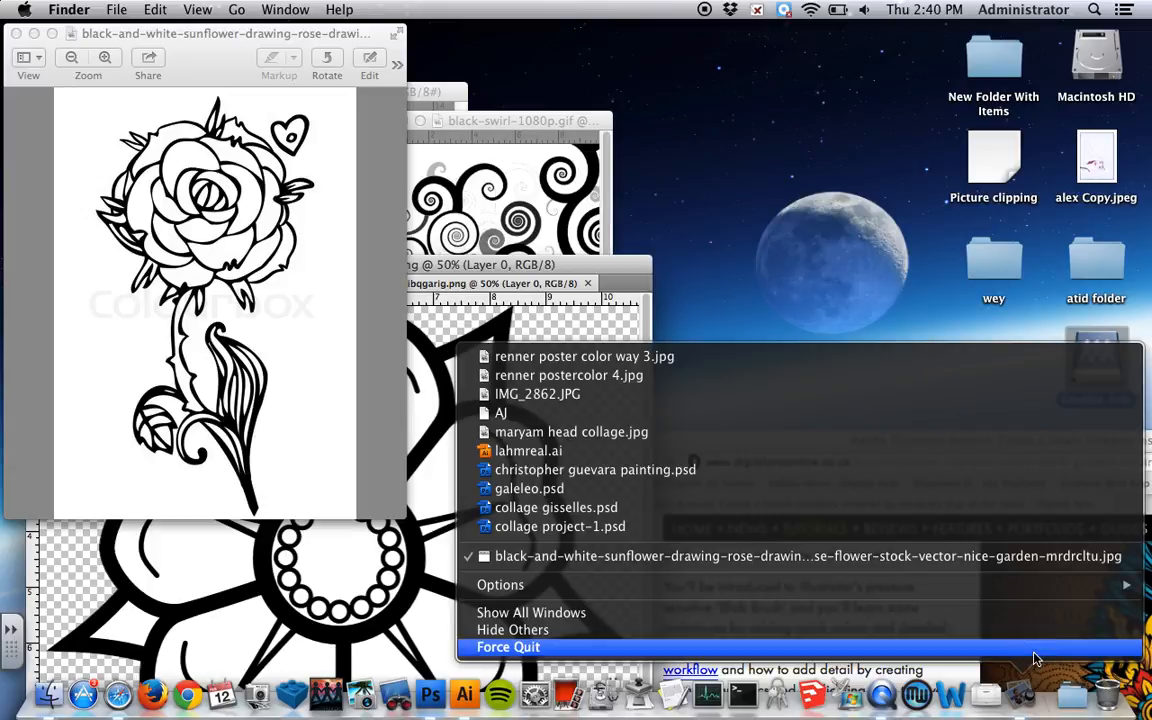
{"action": "left_click", "coordinate": [1034, 648], "text": "alt"}
Switch back to Photoshop and move the window with the black-and-white flower drawing higher on the screen.
{"action": "left_click", "coordinate": [357, 268]}
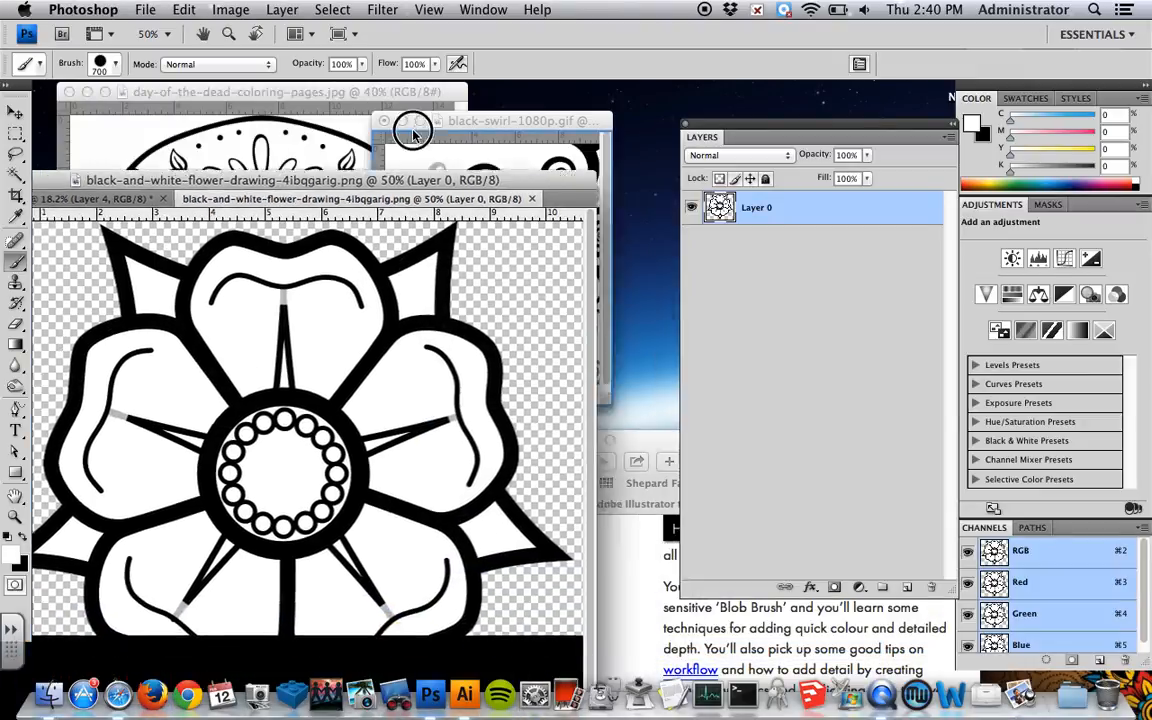